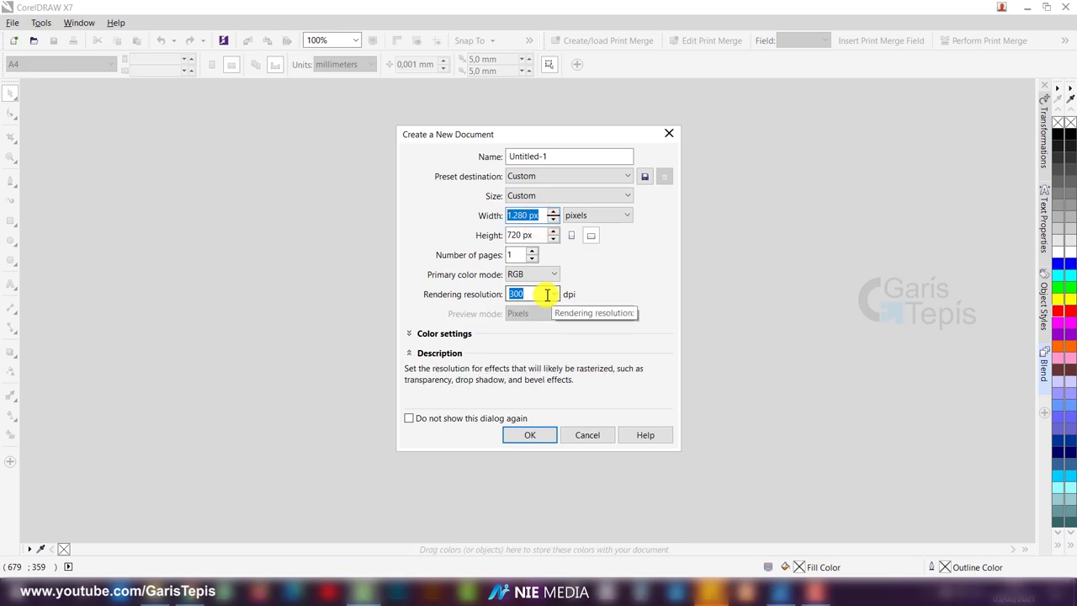
- Create a new document 1920 px wide and 1080 px high
type("19")
key("Tab")
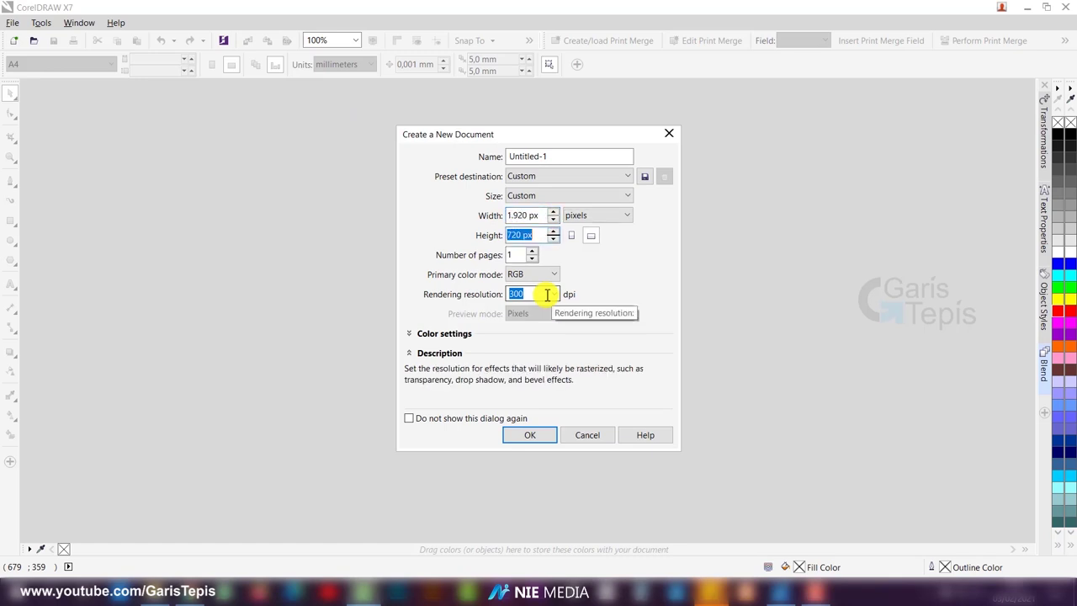
type("1080")
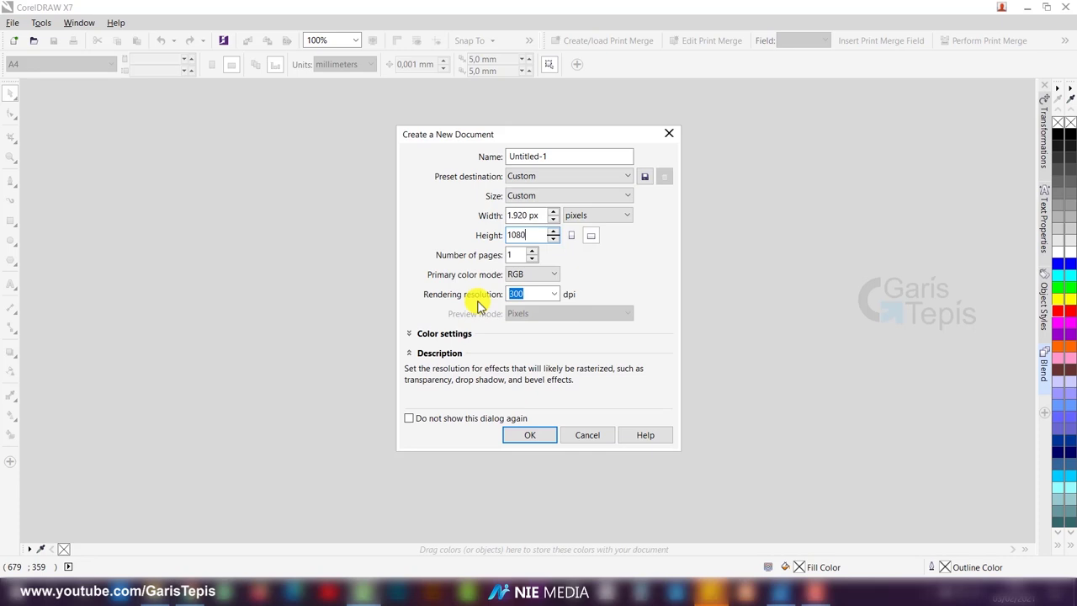
left_click(532, 435)
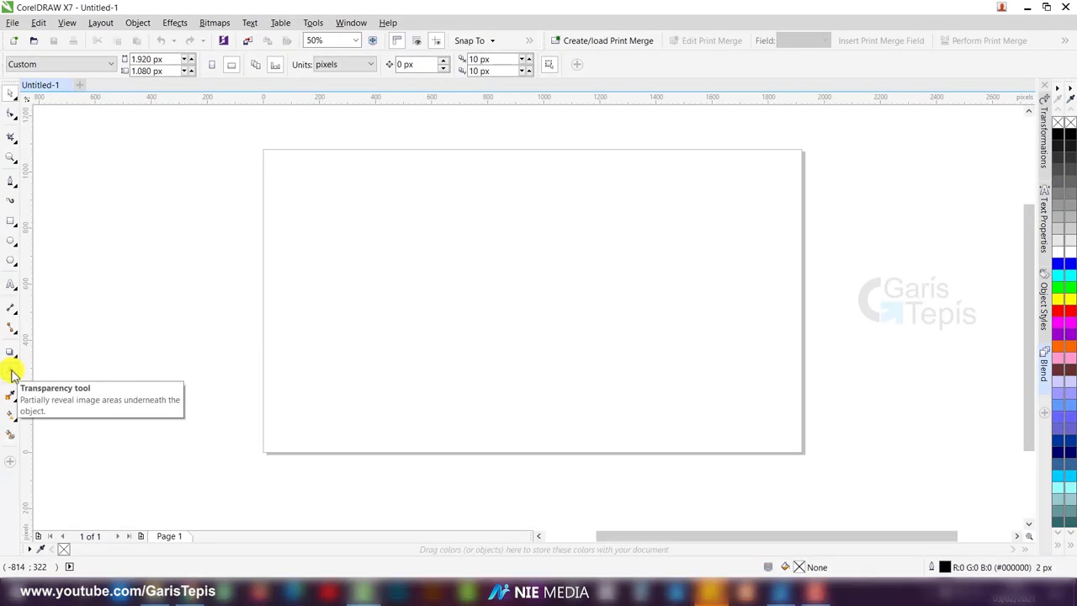
left_click(11, 351)
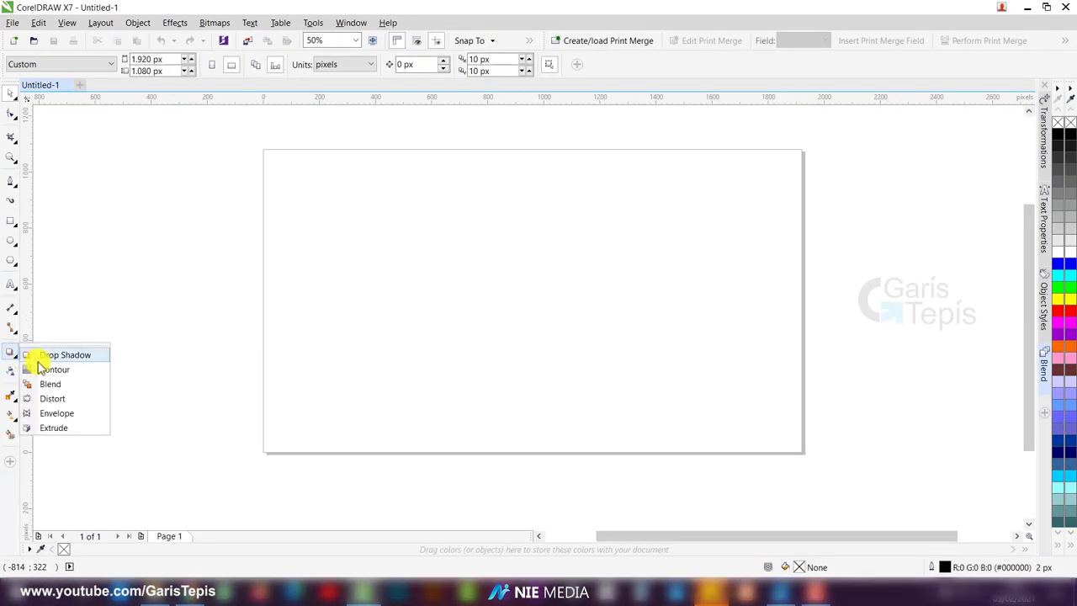
left_click(161, 296)
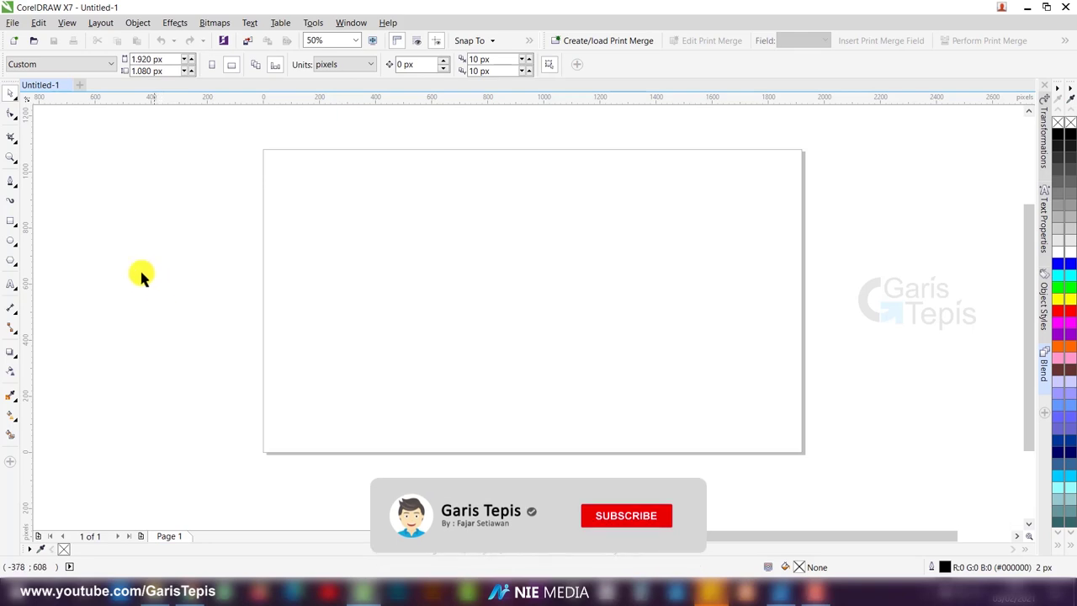
- Draw an open six-node zigzag line with the Pen tool across the page and past its right edge, about 1890 by 480 px
left_click(15, 187)
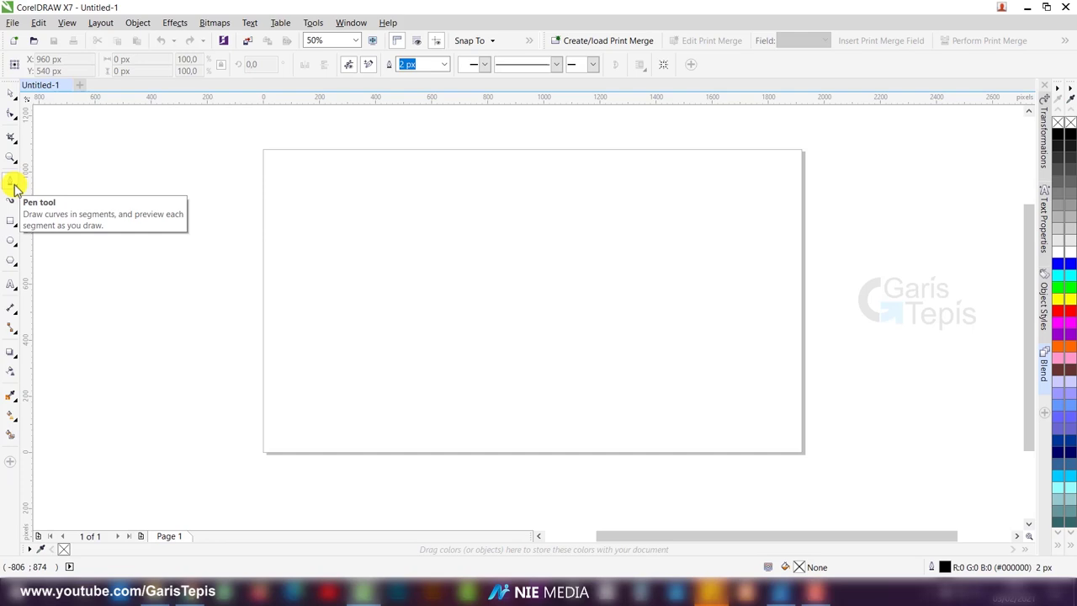
left_click(295, 305)
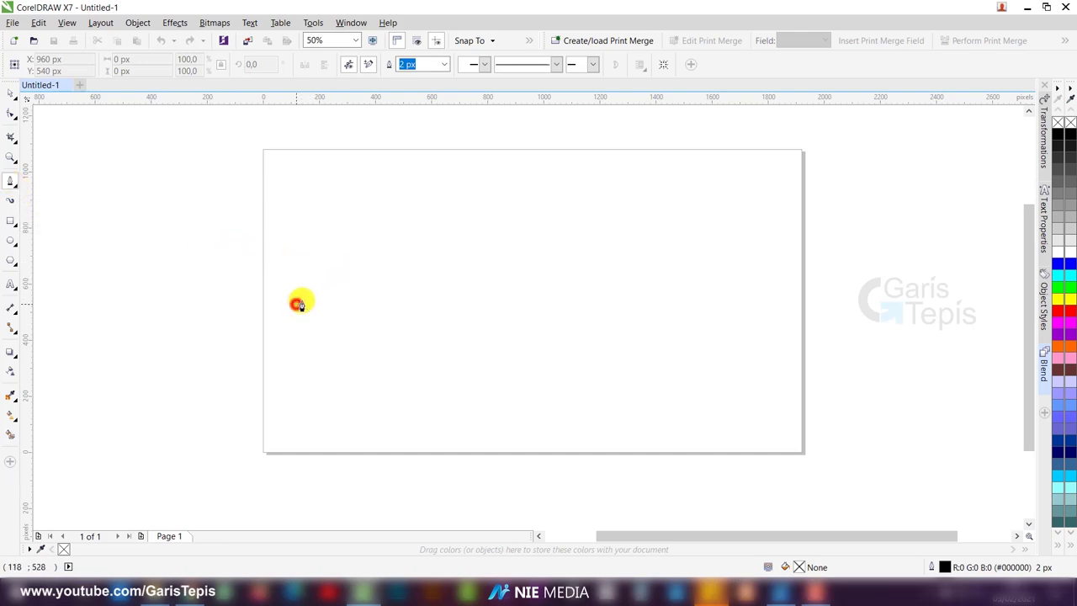
left_click(411, 206)
left_click(497, 338)
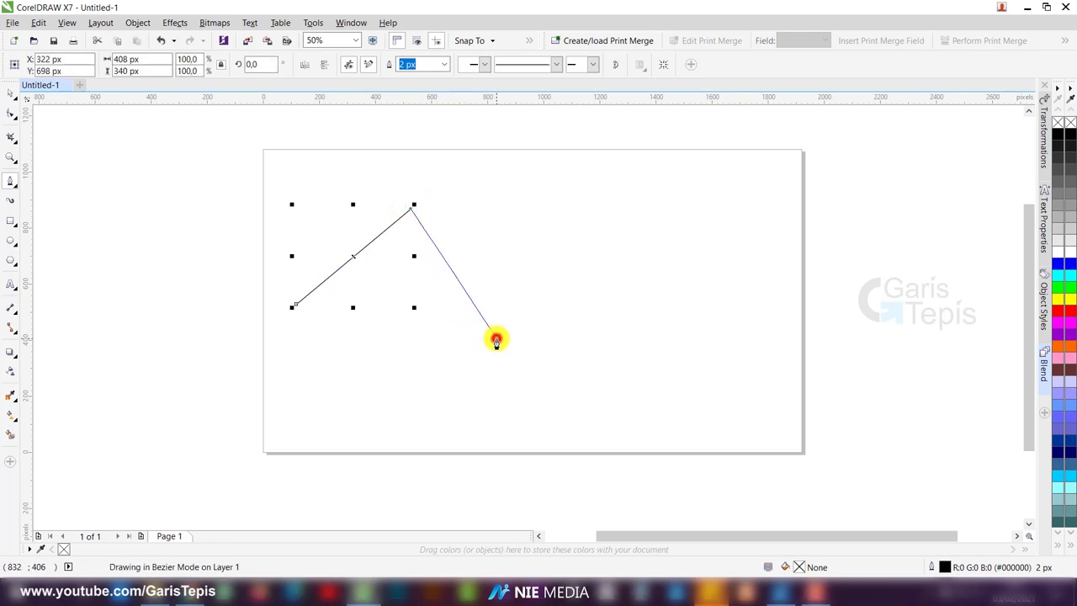
left_click(607, 220)
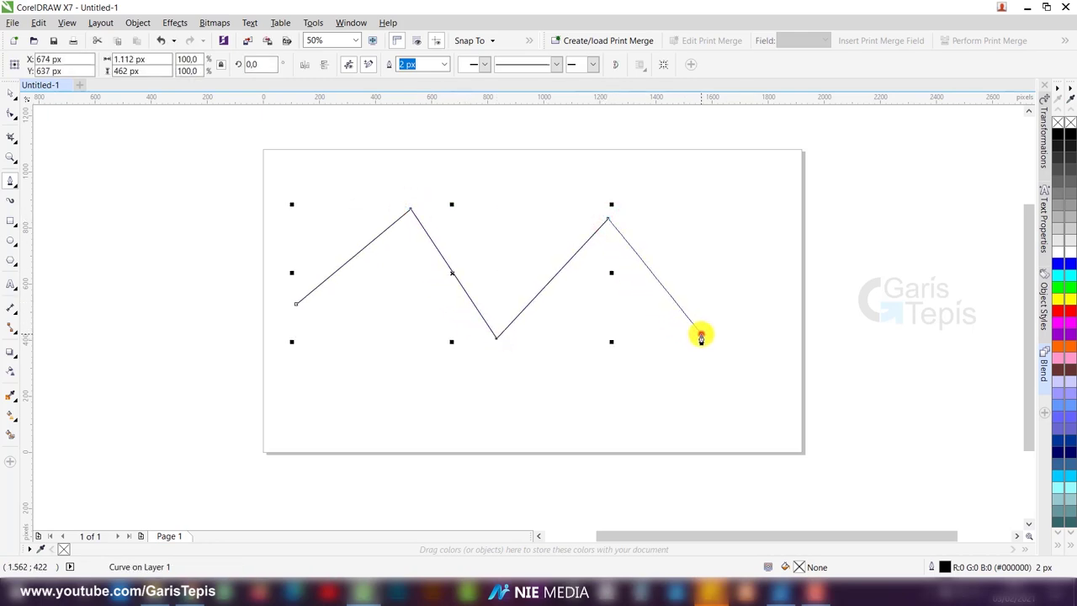
left_click(701, 334)
left_click(827, 202)
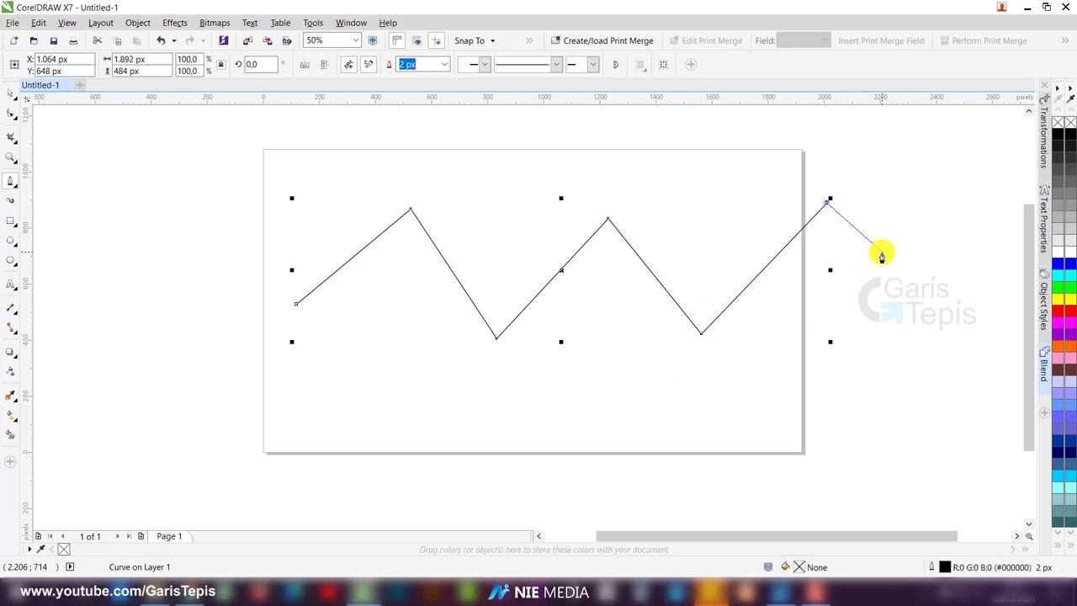
key("space")
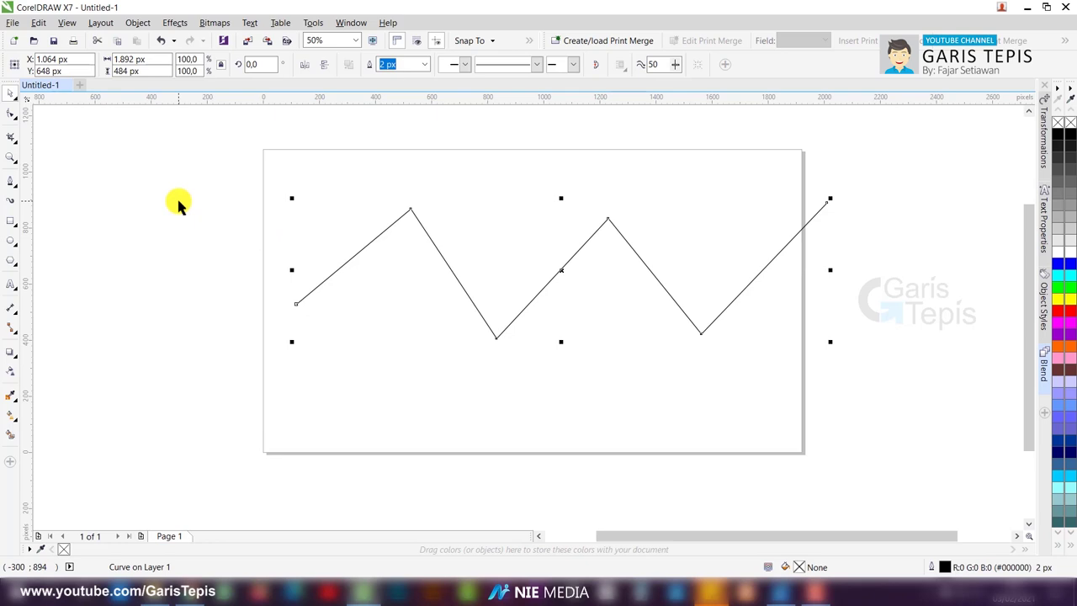
- Convert all the zigzag's segments to curves and make its nodes symmetrical to form a smooth wave
left_click(11, 110)
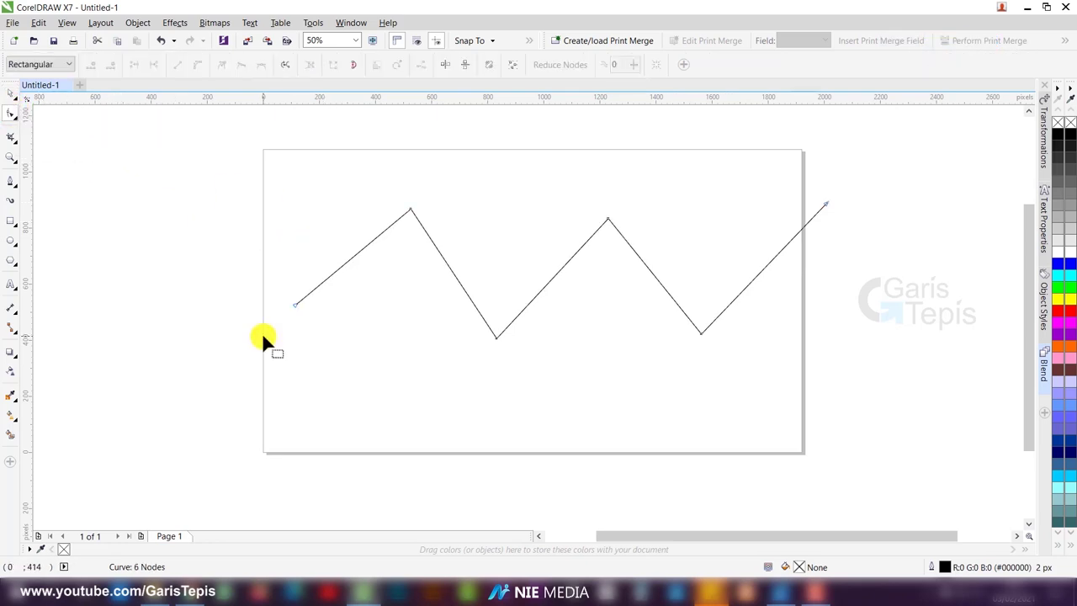
key("ctrl+a")
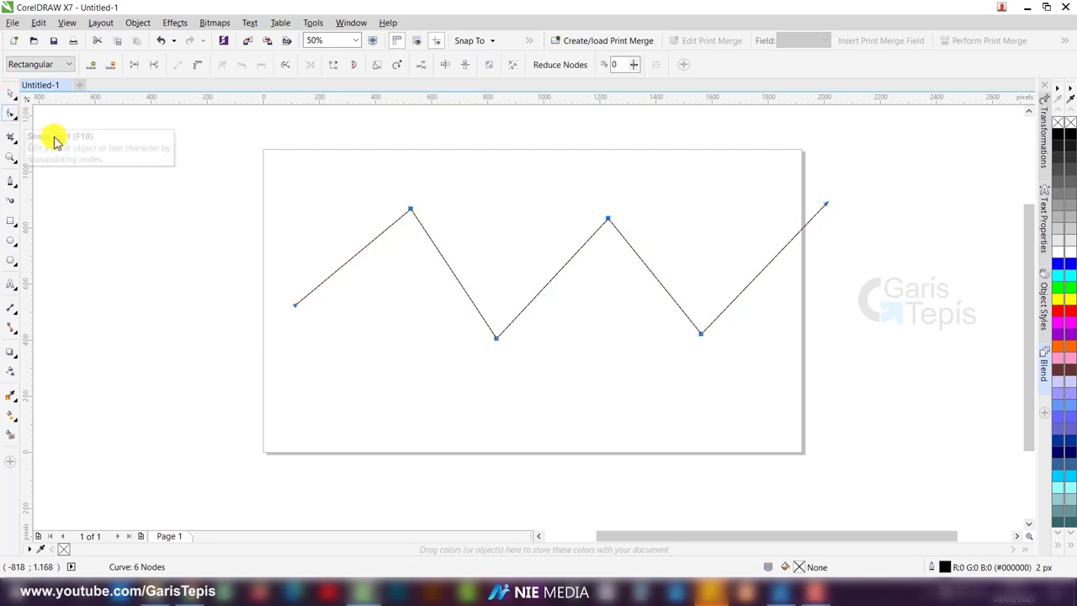
left_click(144, 384)
left_click_drag(160, 389, 866, 174)
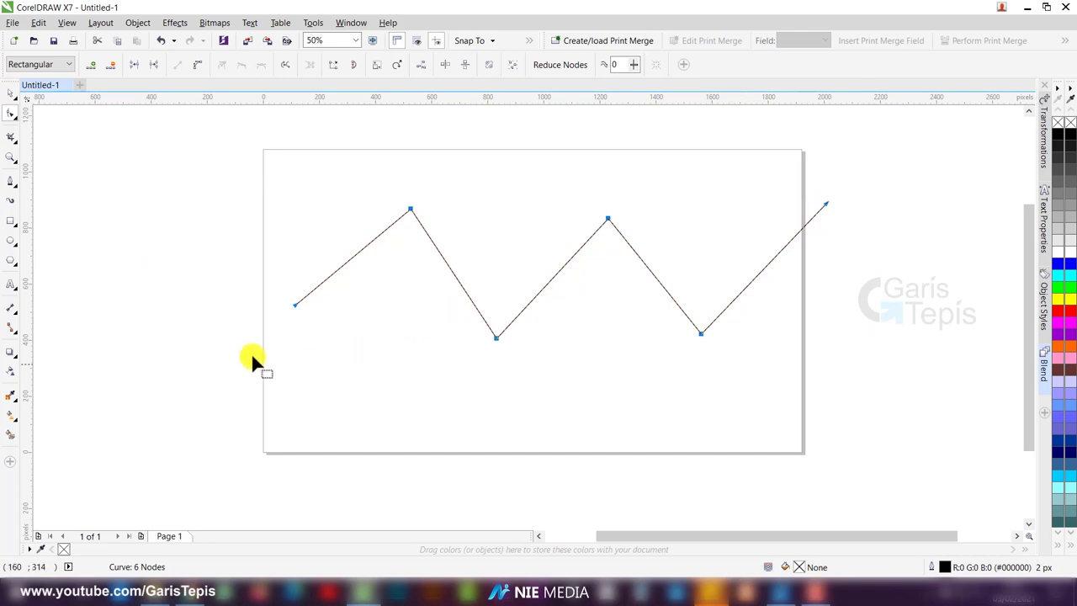
left_click(196, 68)
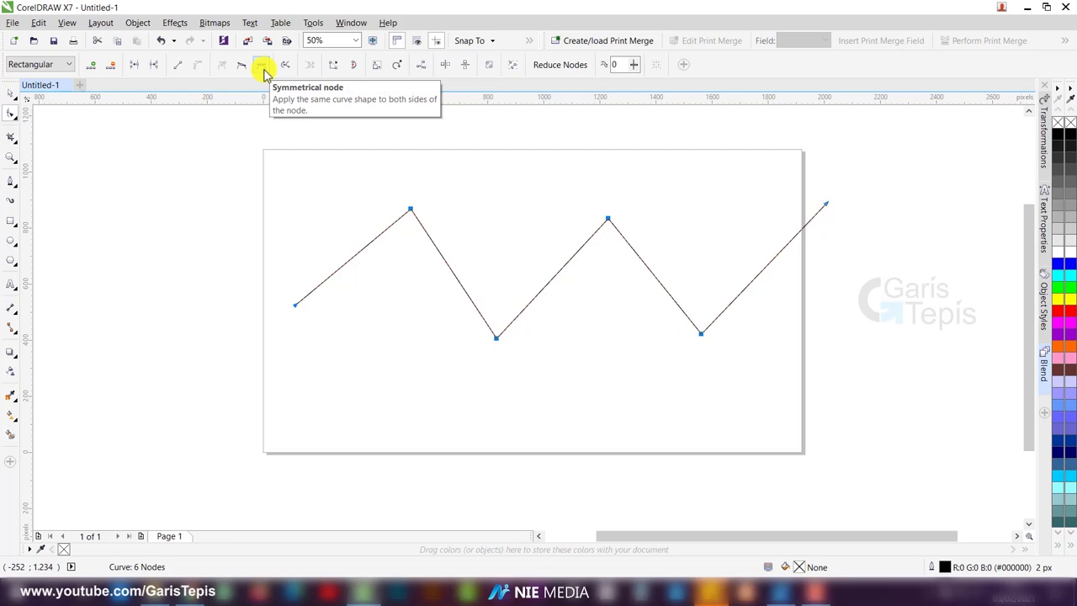
left_click(264, 69)
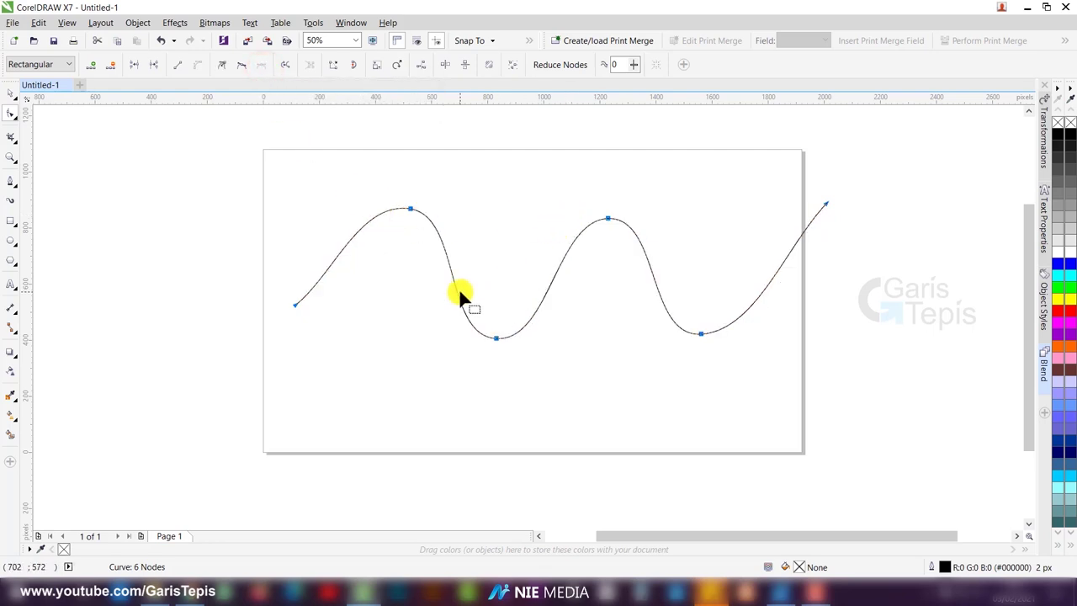
- Raise the wave's first valley node slightly and place a duplicate of the curve below and a little left of the original
left_click(495, 338)
left_click_drag(499, 338, 484, 309)
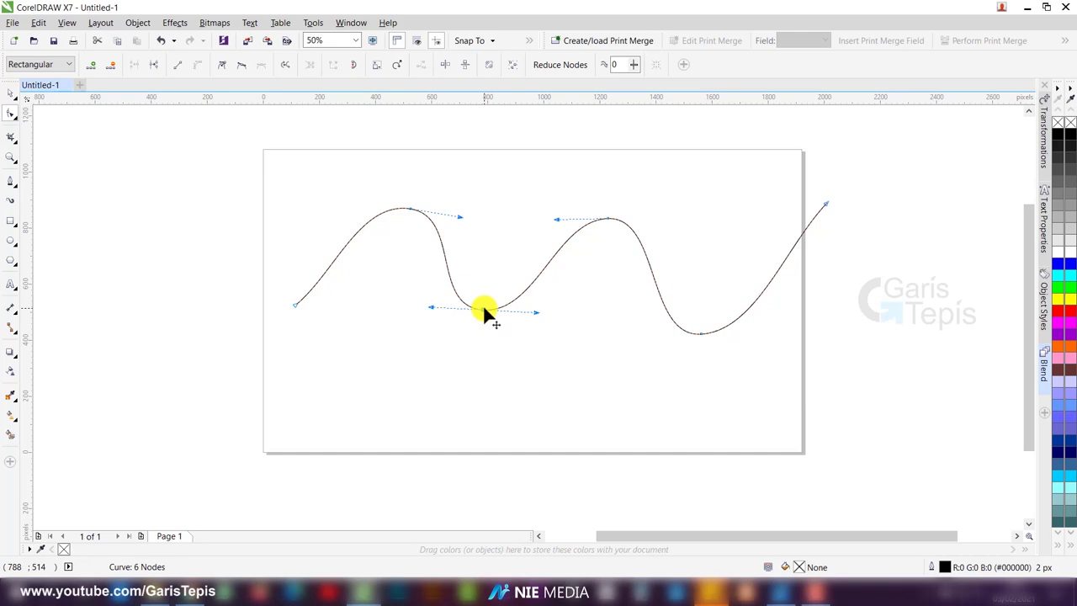
left_click(12, 95)
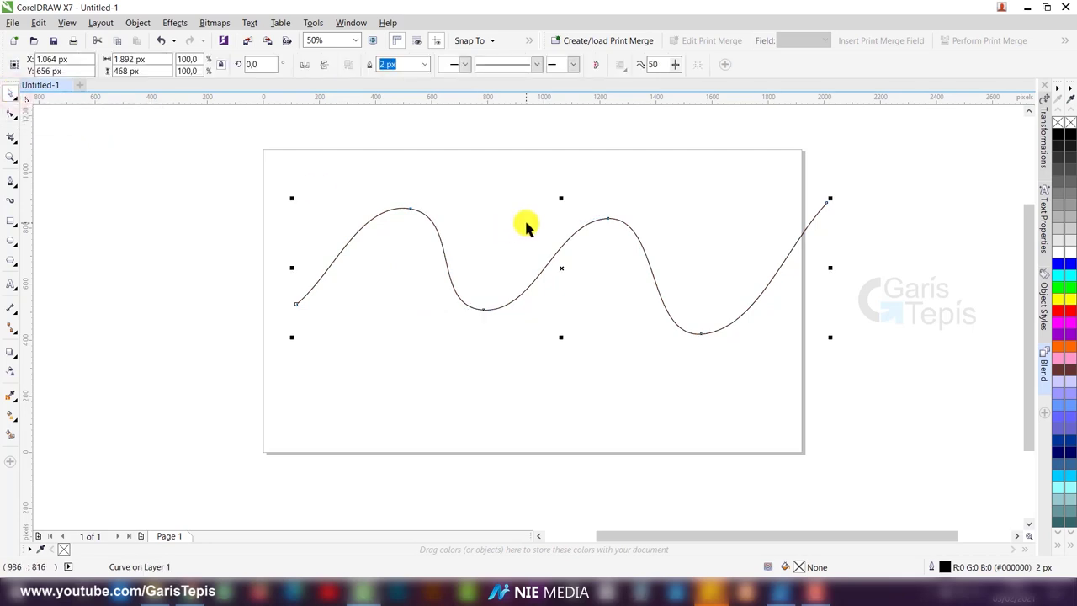
left_click_drag(564, 268, 523, 375)
left_click(685, 200)
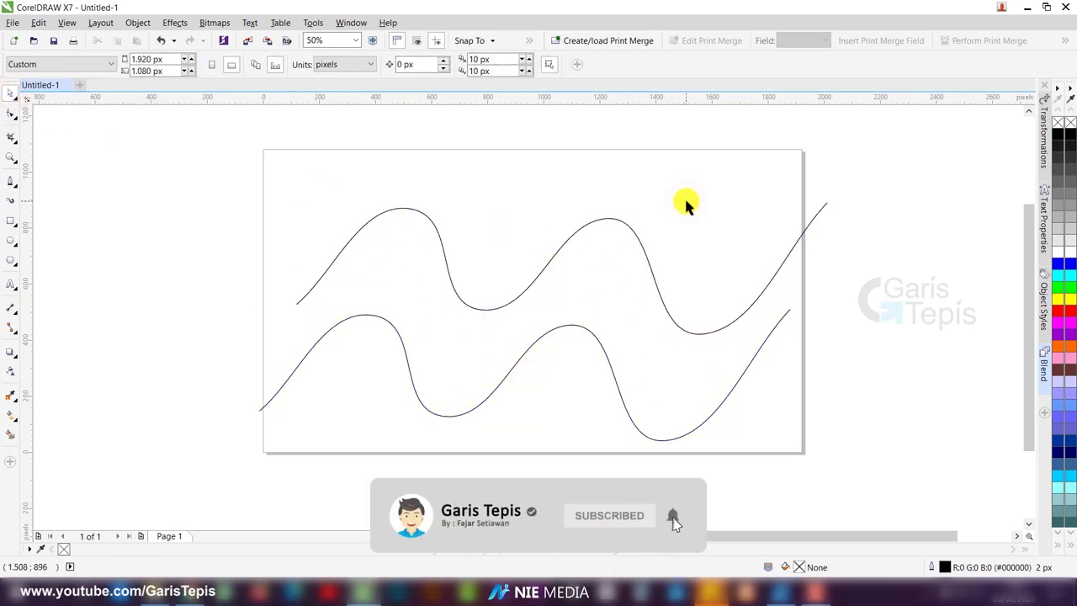
left_click(175, 22)
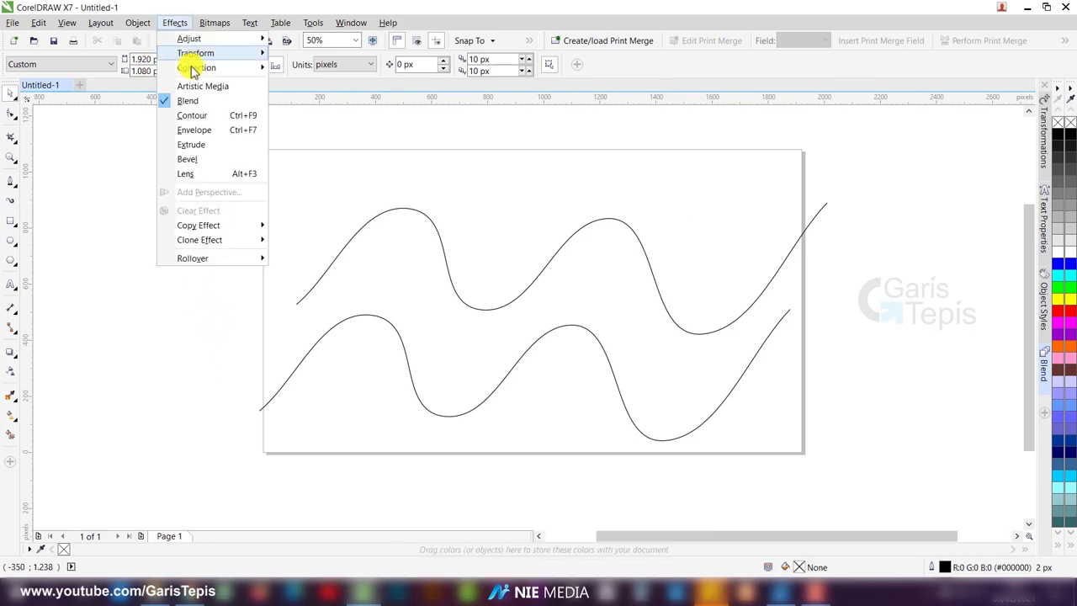
left_click(175, 324)
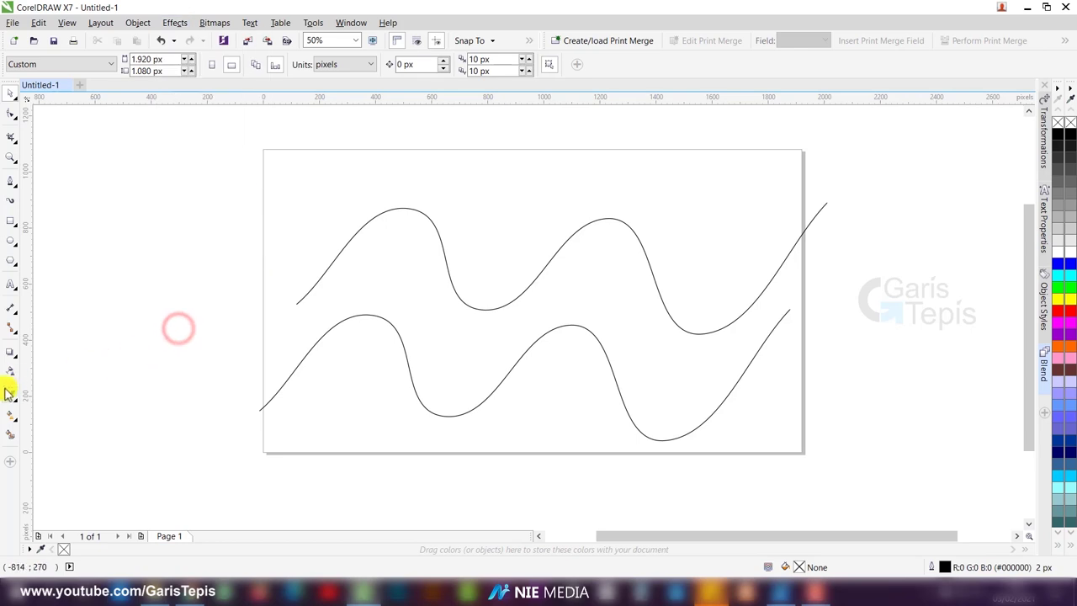
- Select both wavy curves and apply a Blend with 20 steps between them
left_click(6, 353)
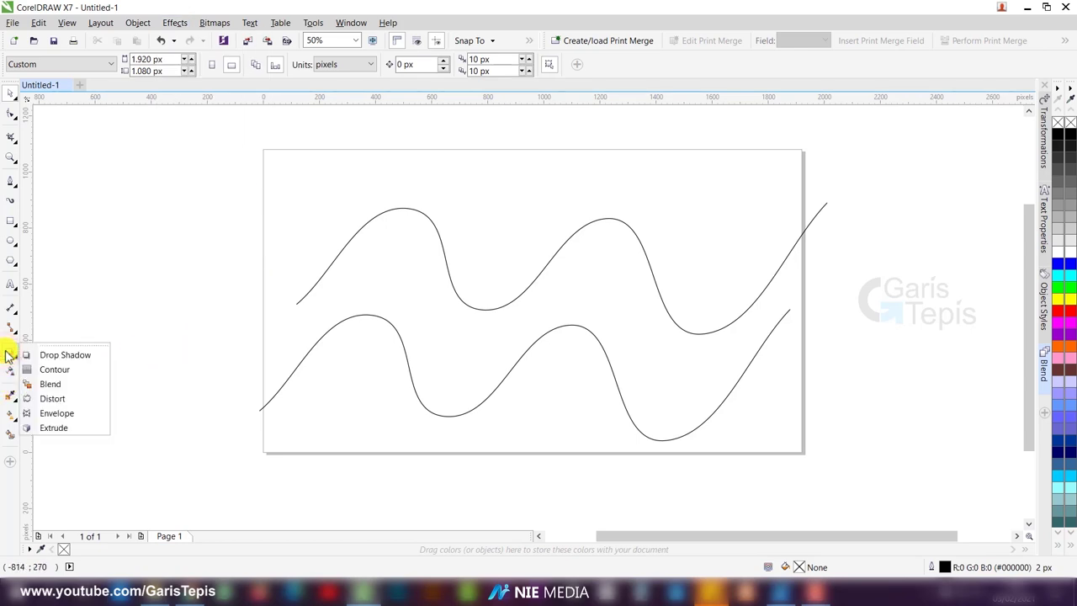
left_click(73, 386)
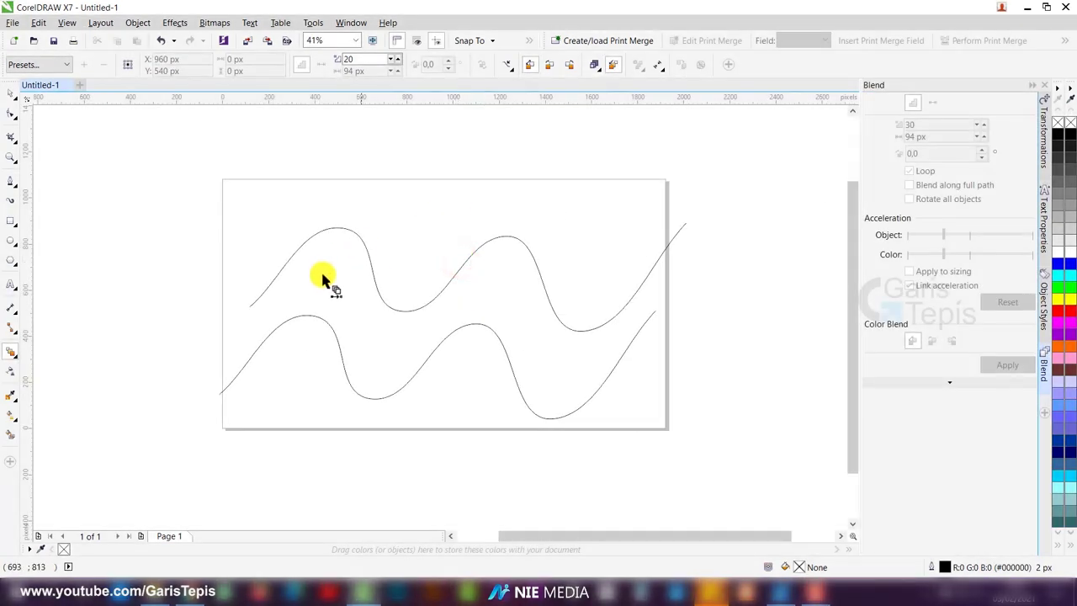
left_click(10, 91)
left_click(176, 224)
left_click_drag(147, 439, 748, 180)
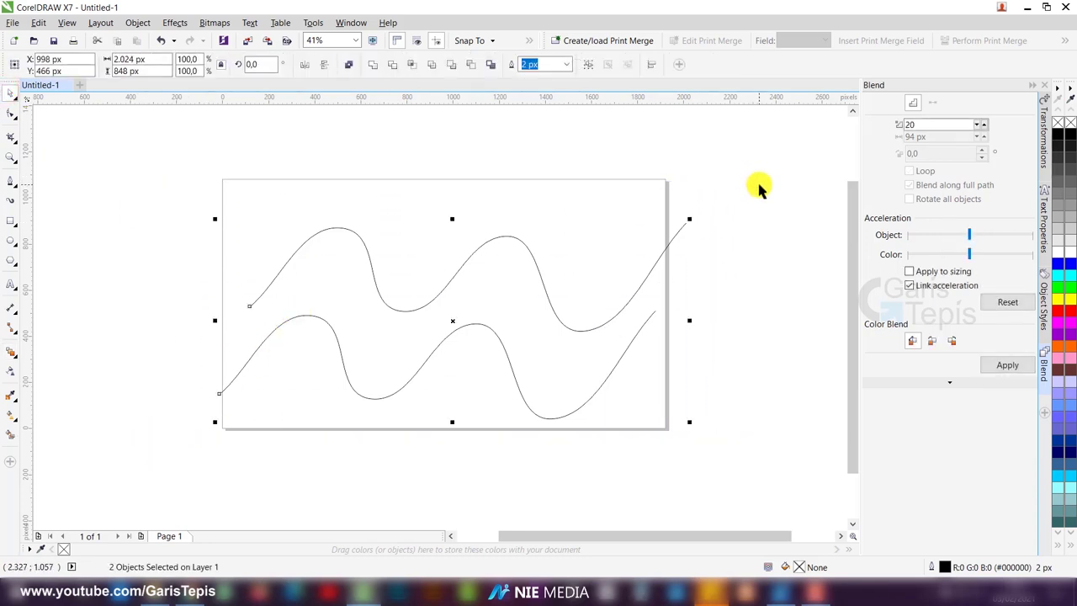
double_click(925, 124)
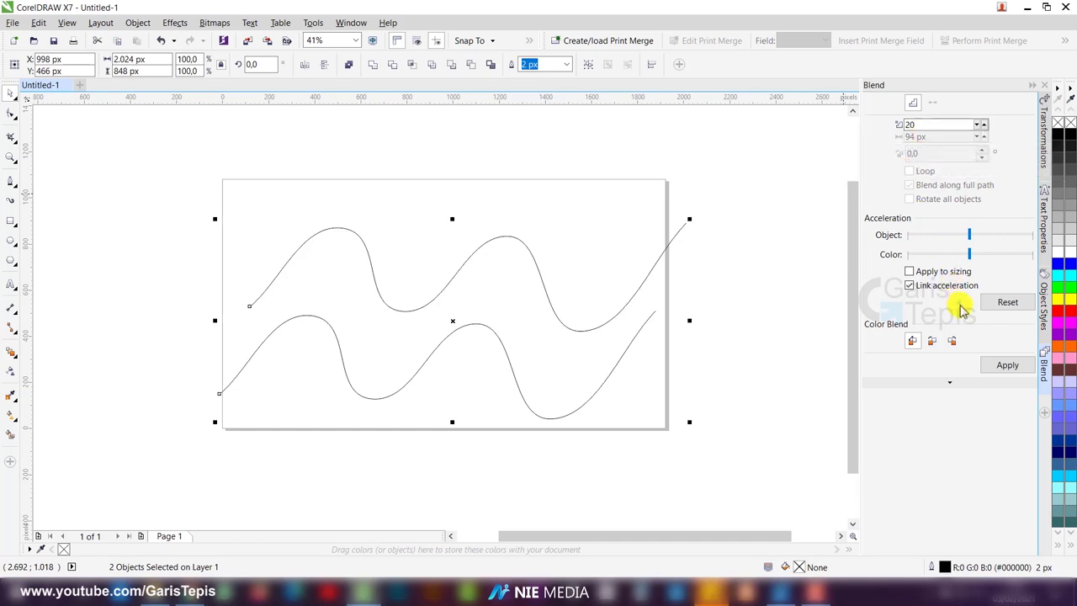
left_click(1002, 364)
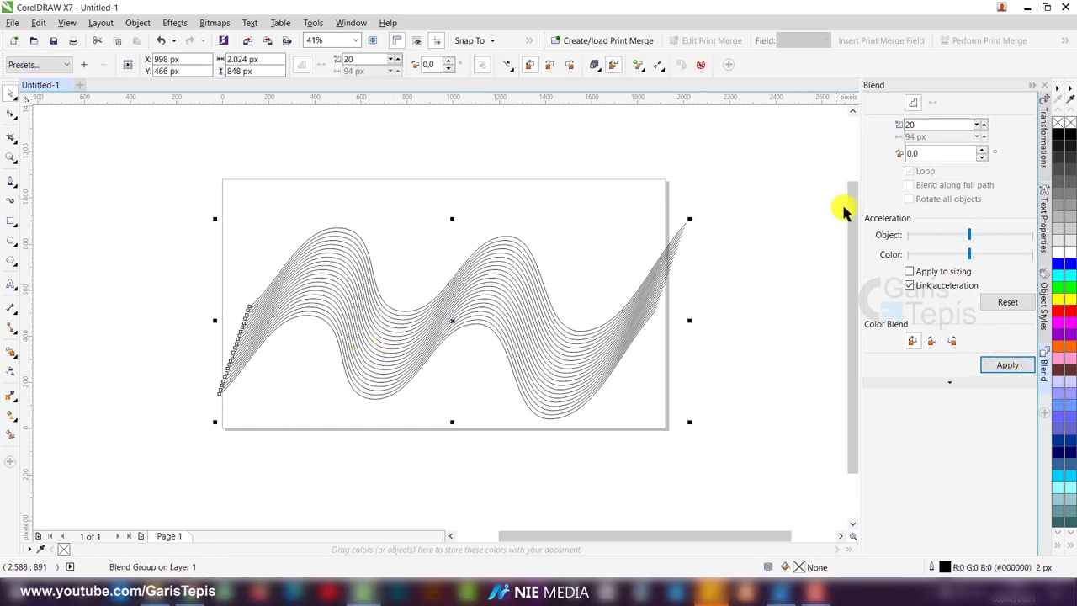
- Set the number of blend steps to 30 and apply it to the blend group
double_click(910, 125)
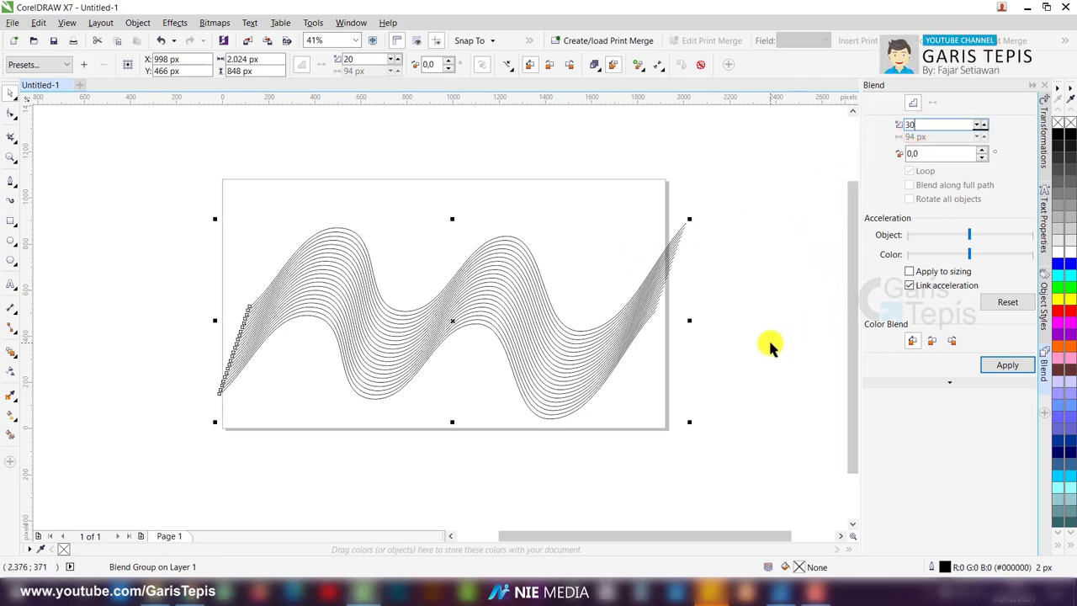
type("30")
left_click(1006, 365)
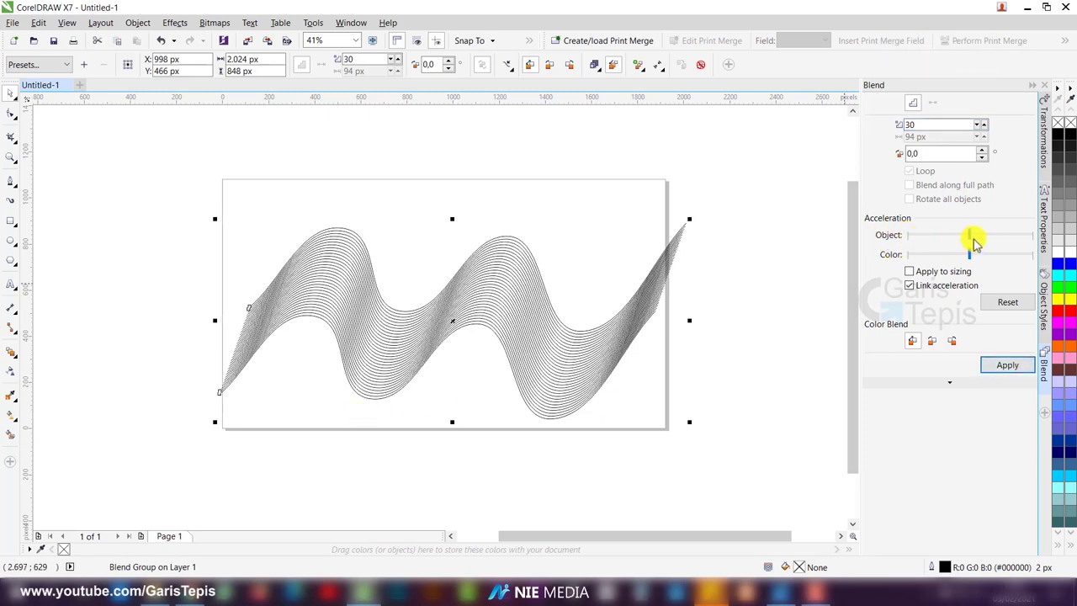
- Try the blend's linked object and color acceleration below and above the midpoint, applying each setting
left_click_drag(981, 240, 949, 251)
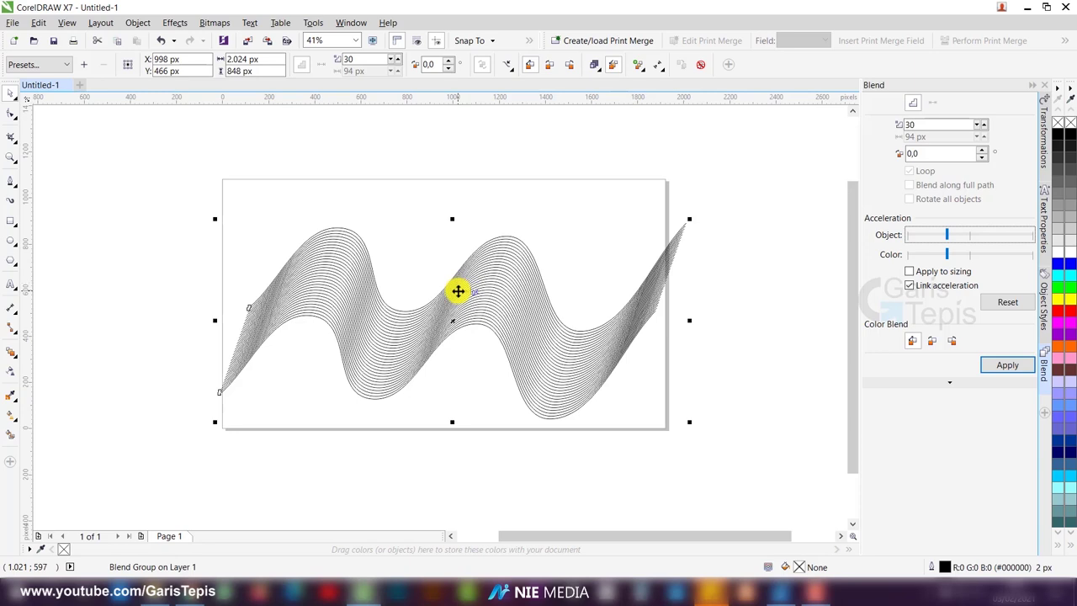
left_click(1006, 365)
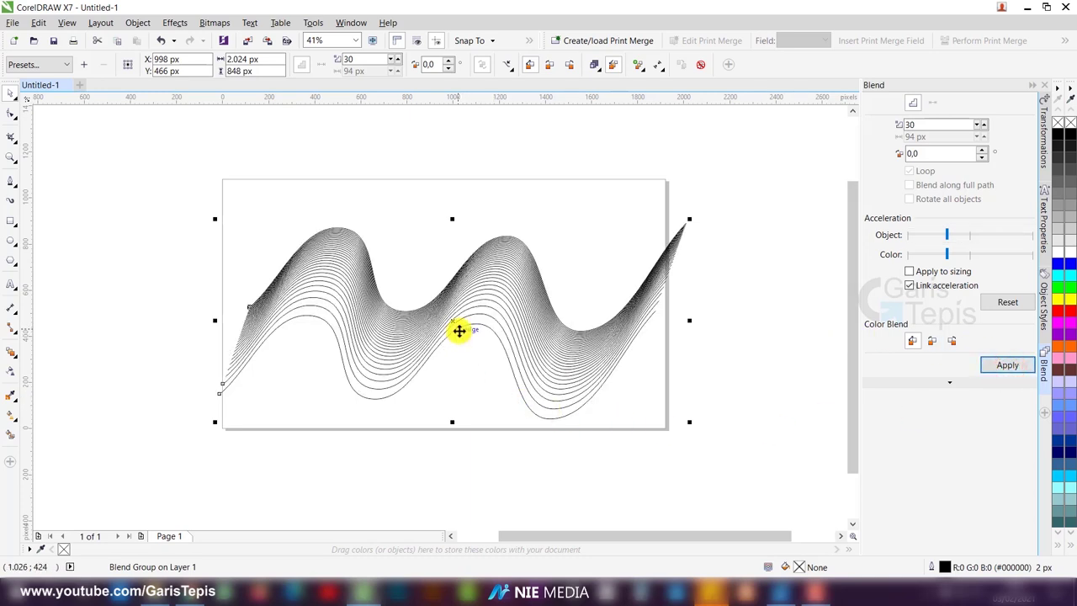
left_click(990, 236)
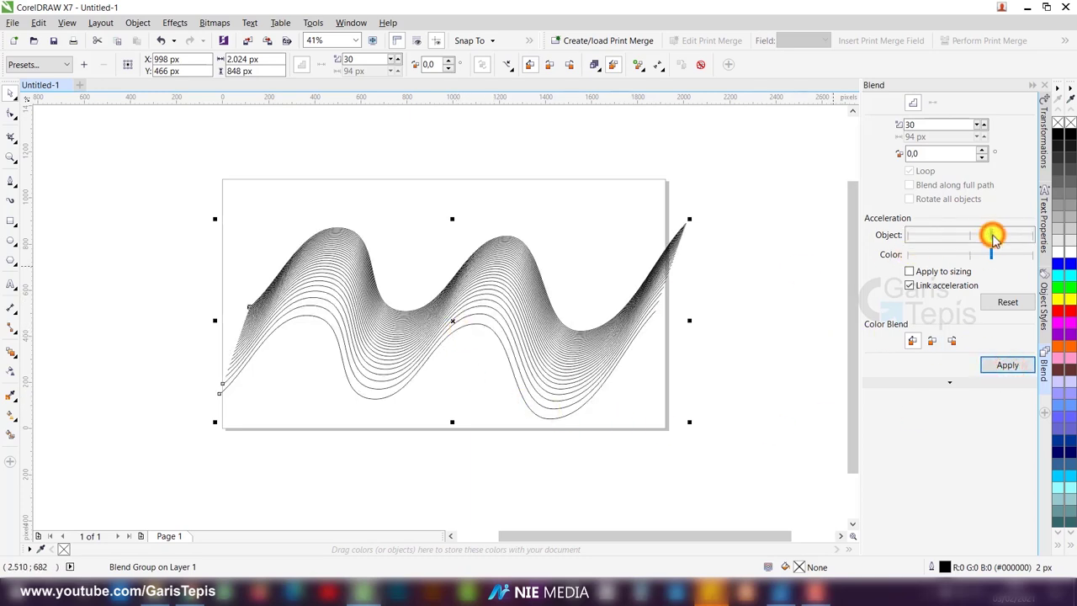
left_click_drag(987, 236, 992, 238)
left_click(1009, 368)
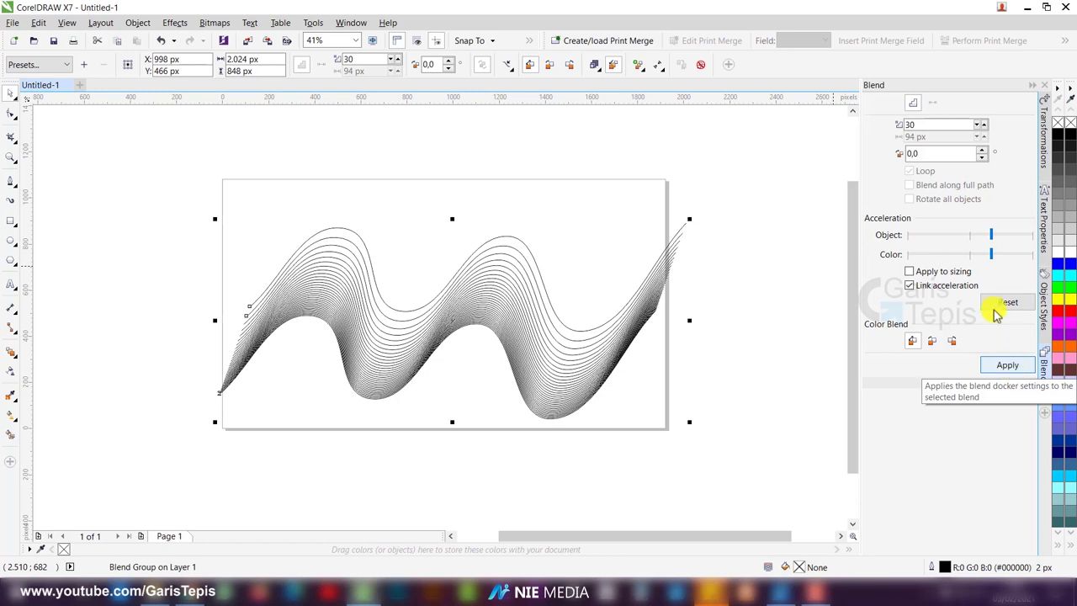
- Set the linked blend acceleration slightly above the midpoint, apply it, and deselect the blend
left_click_drag(983, 256, 986, 252)
left_click(1003, 367)
left_click(1017, 369)
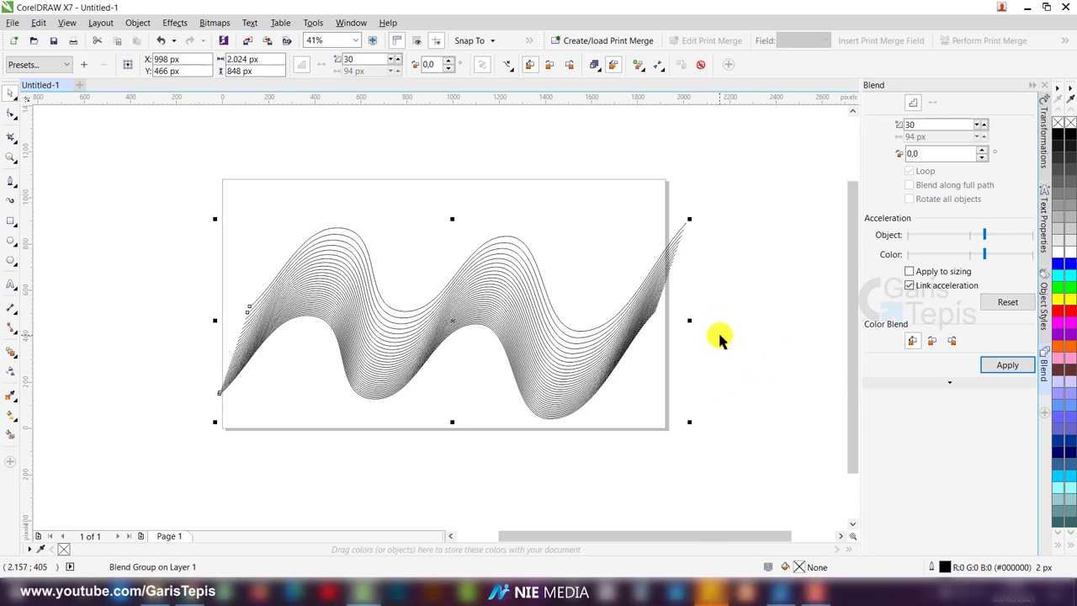
left_click(718, 333)
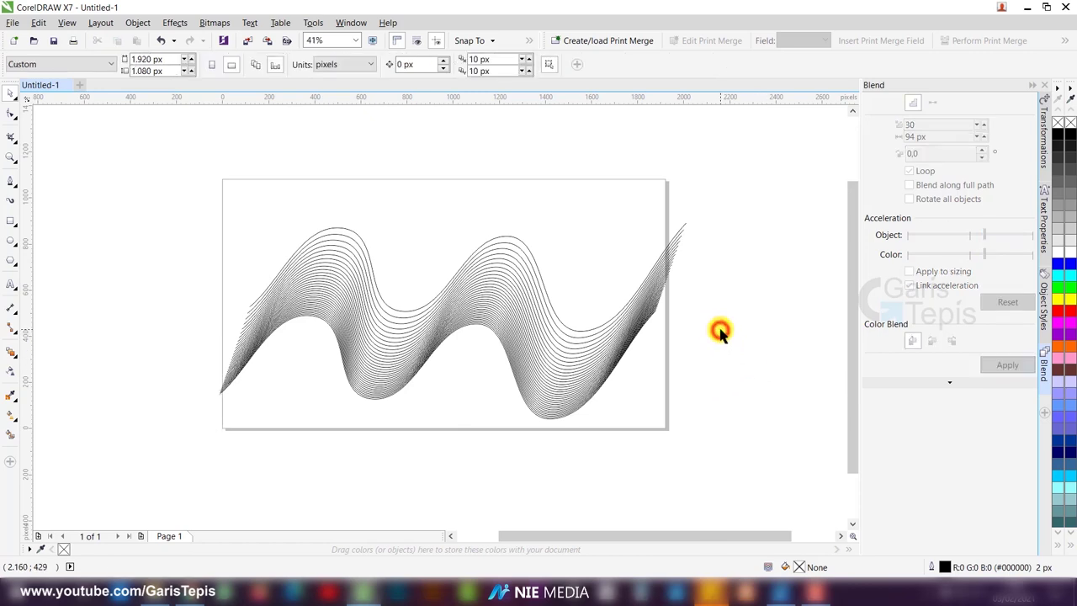
- Reshape the blend's upper control curve by lowering its two crest nodes and raising the trough node between them
left_click(510, 240)
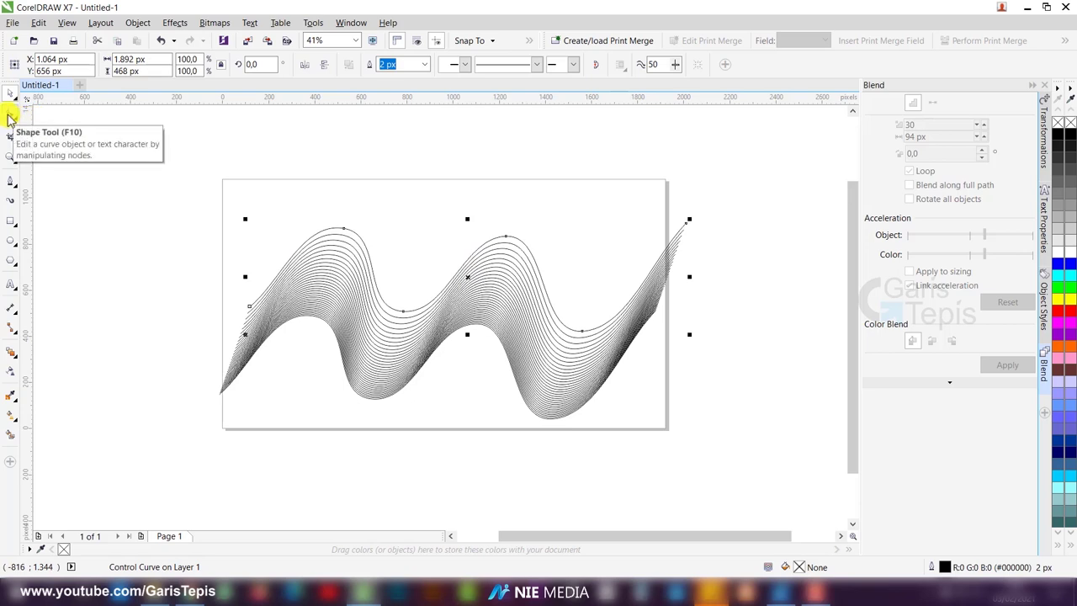
left_click(10, 114)
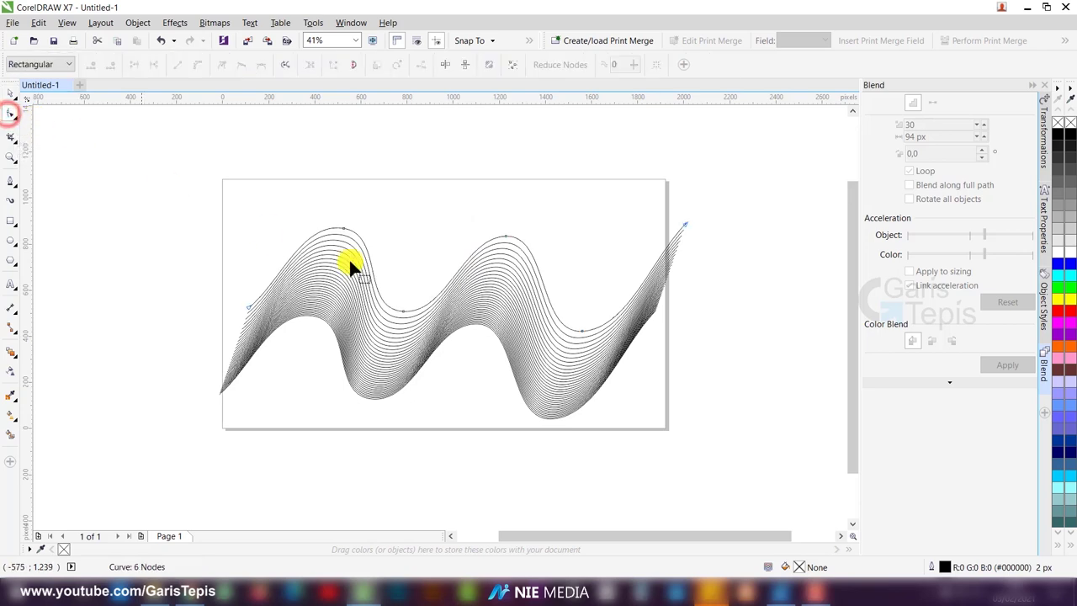
left_click(393, 319)
left_click_drag(405, 284, 406, 282)
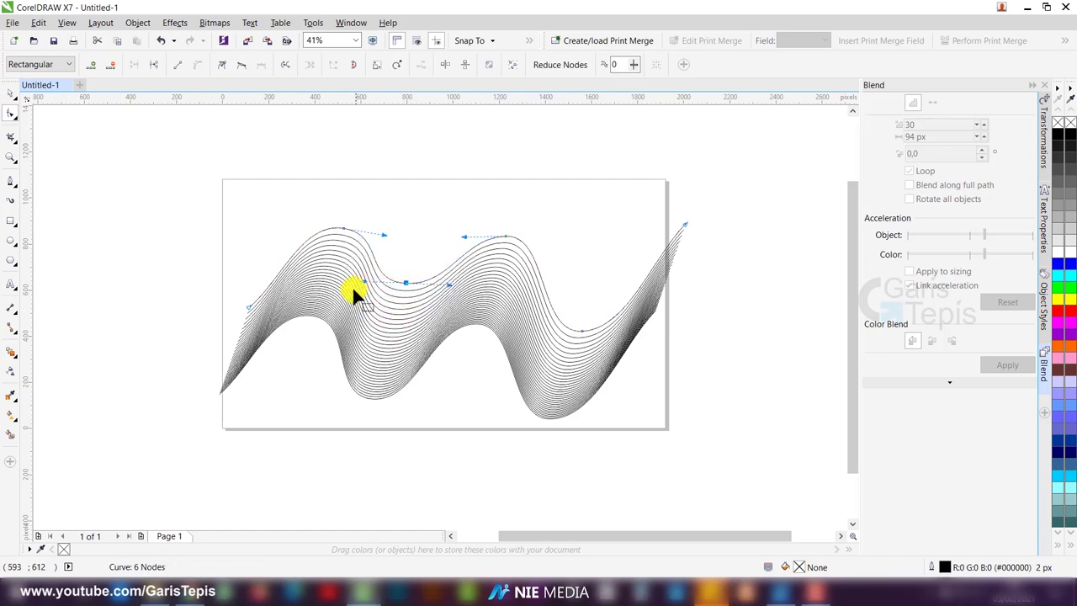
left_click_drag(344, 231, 337, 243)
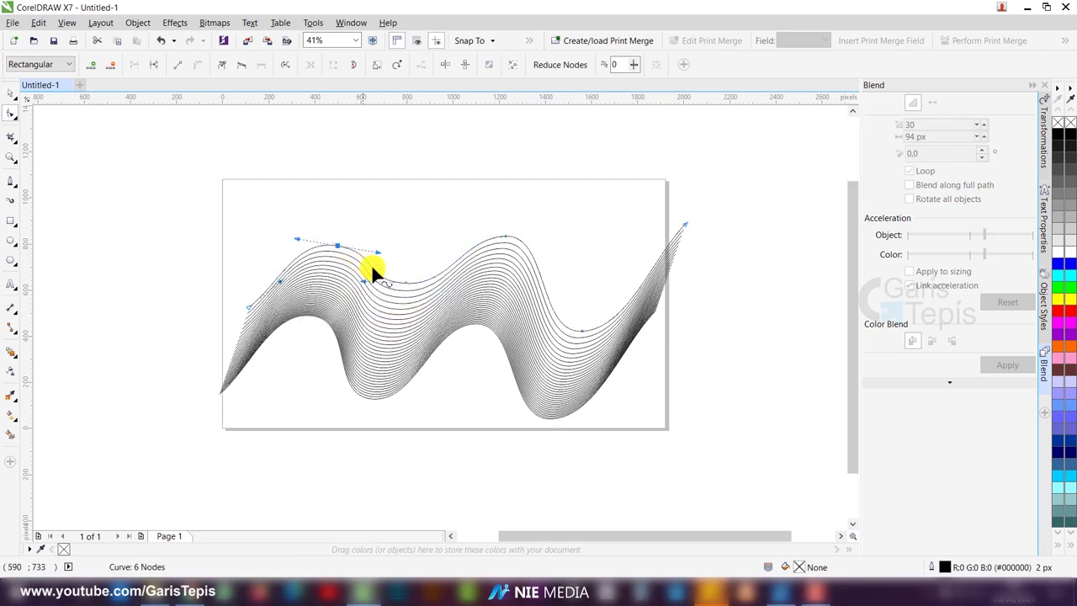
left_click_drag(503, 233, 497, 252)
key("space")
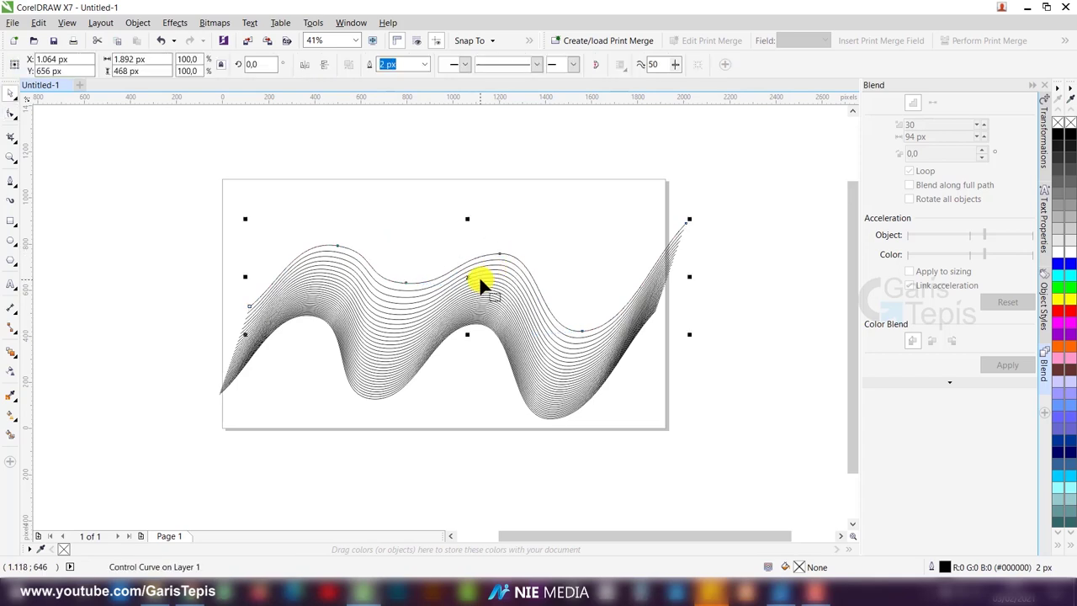
- Mirror the upper control curve vertically and move it down and to the left so it crosses the lower curve
left_click(323, 65)
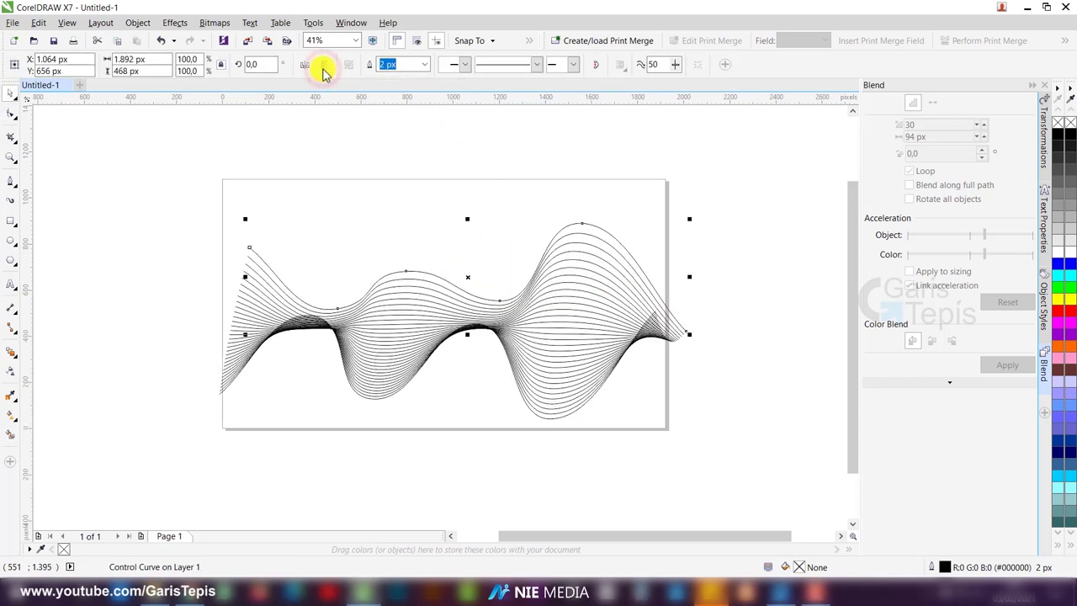
left_click_drag(469, 278, 391, 364)
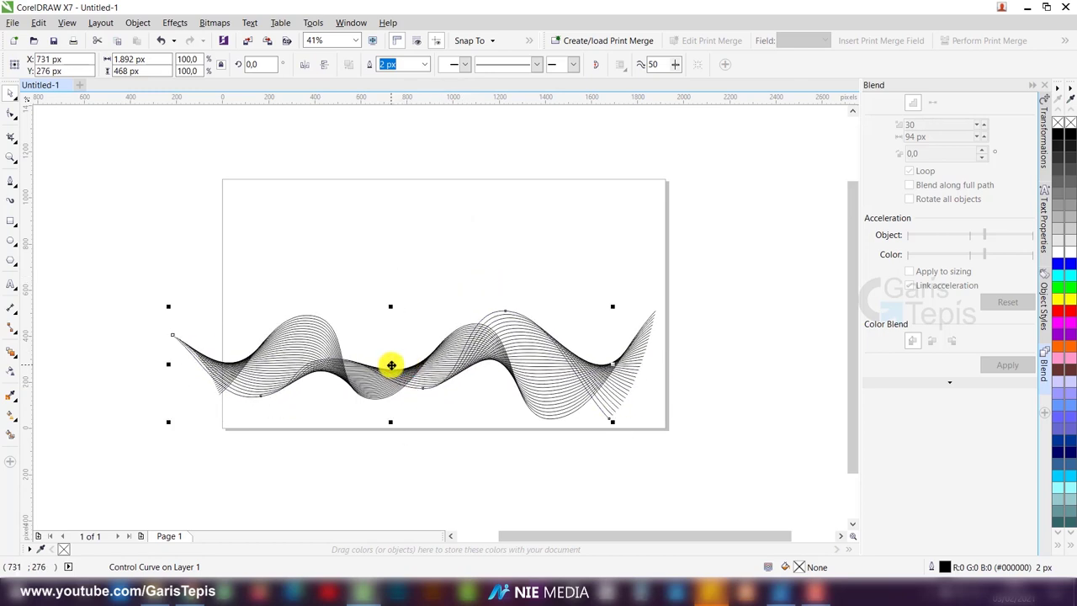
left_click(161, 243)
left_click(570, 401)
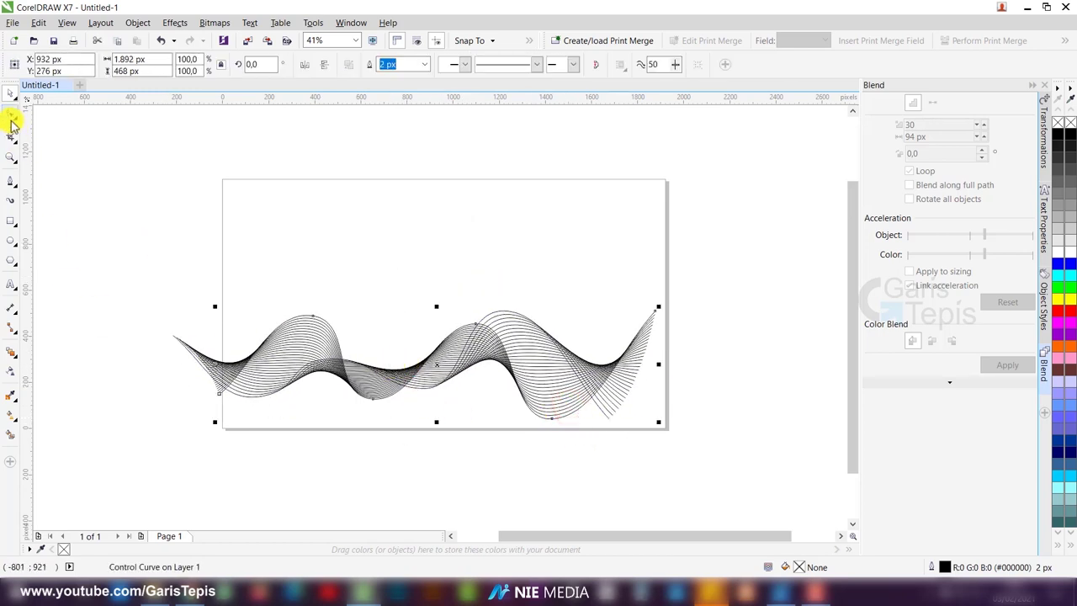
left_click(11, 114)
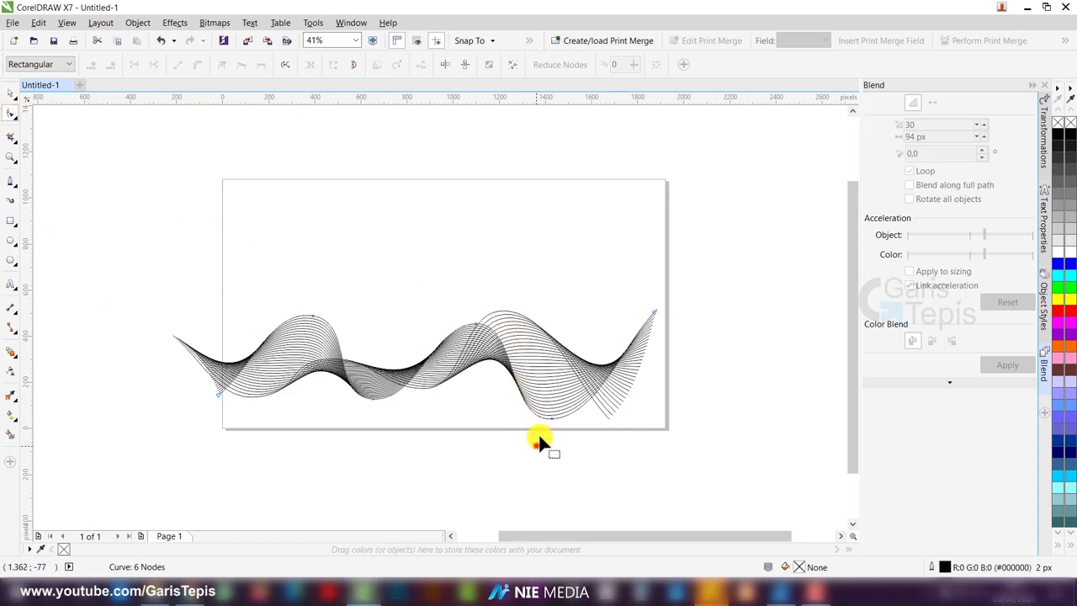
left_click_drag(539, 439, 571, 419)
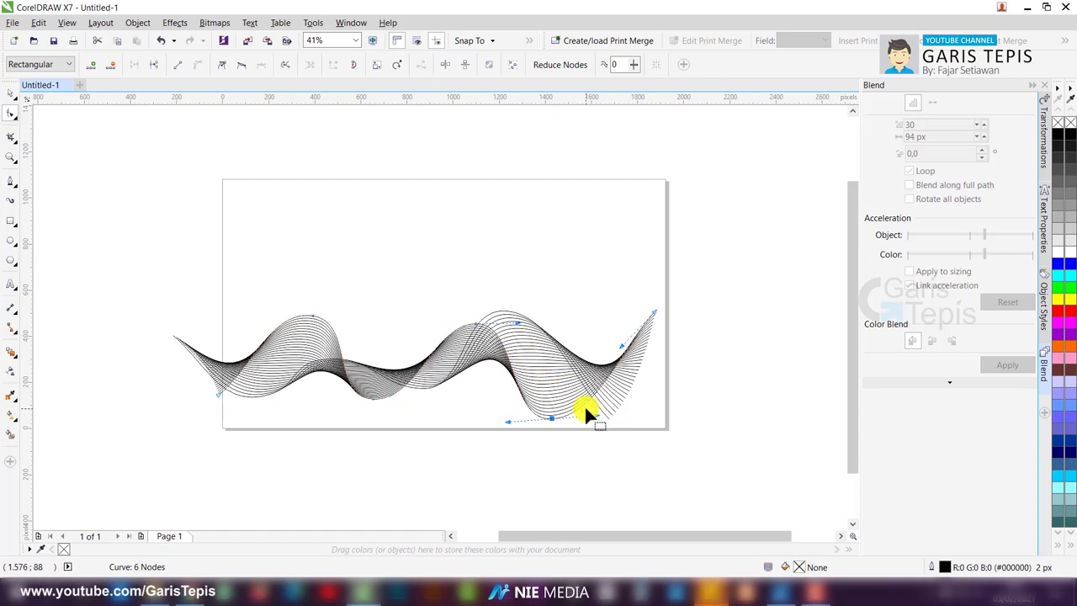
key("space")
- Enlarge the whole blend group to about 3103 by 694 px and position it across the lower half of the page
left_click(659, 313)
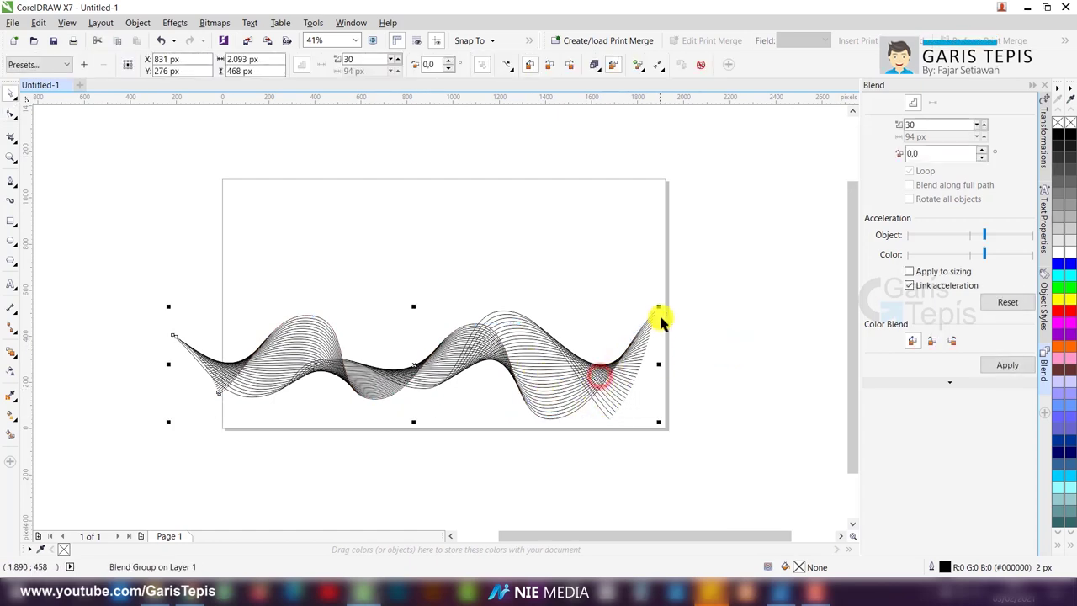
left_click_drag(662, 307, 755, 361)
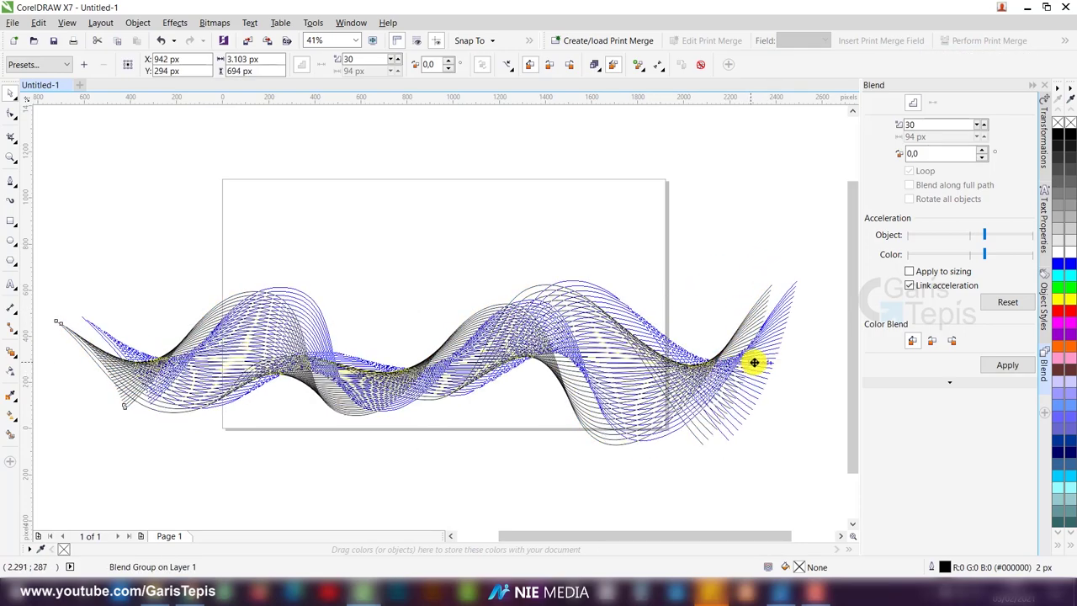
left_click(727, 282)
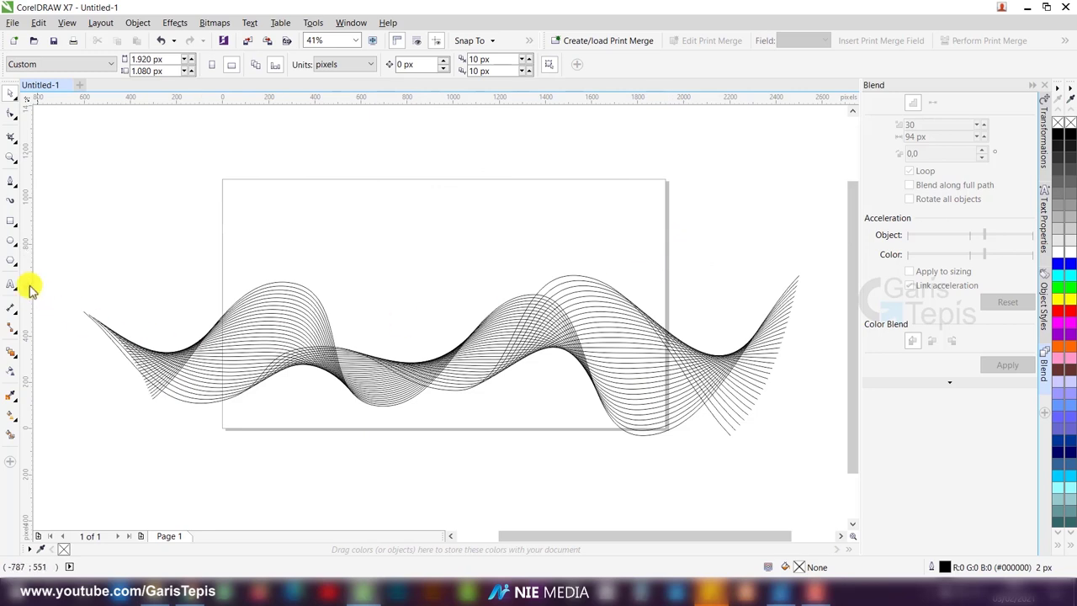
- Add a page-sized 1920 by 1080 px rectangle, collapse the Blend docker, and keep the rectangle selected
double_click(12, 225)
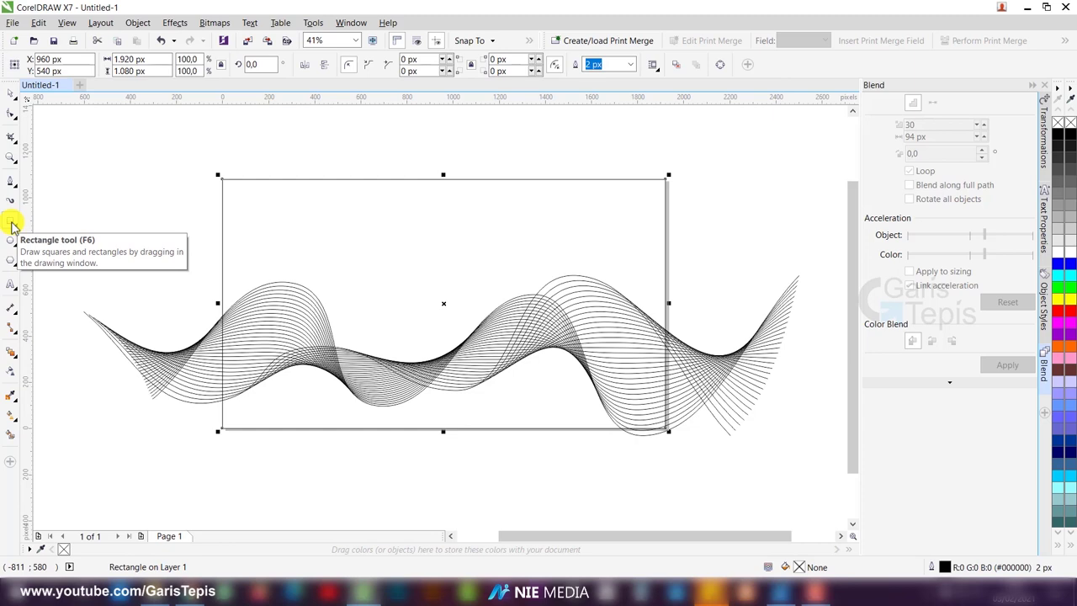
left_click(1031, 85)
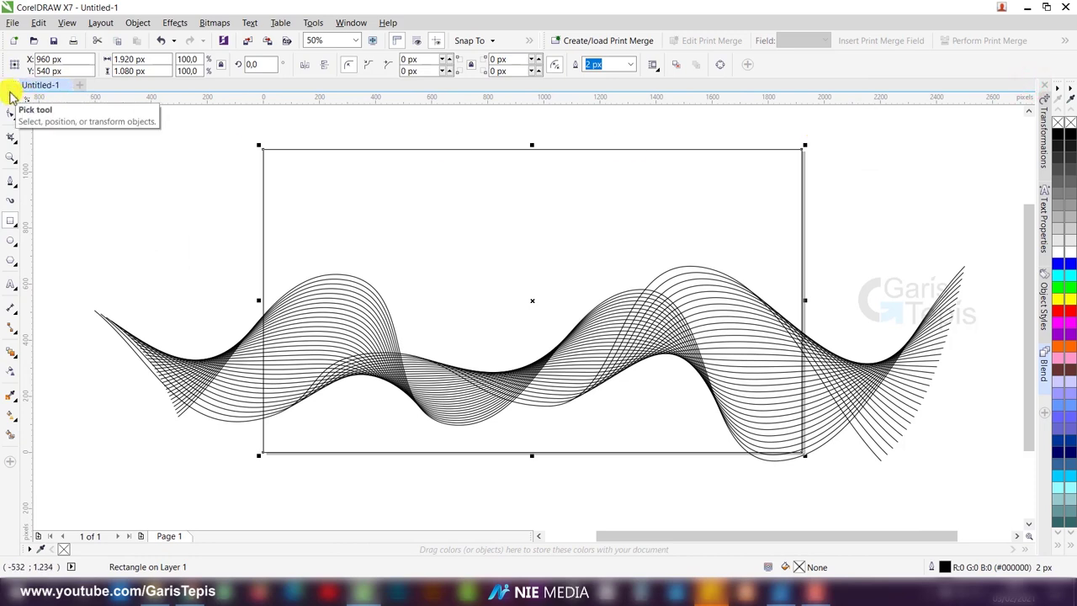
left_click(10, 95)
left_click(101, 204)
key("Tab")
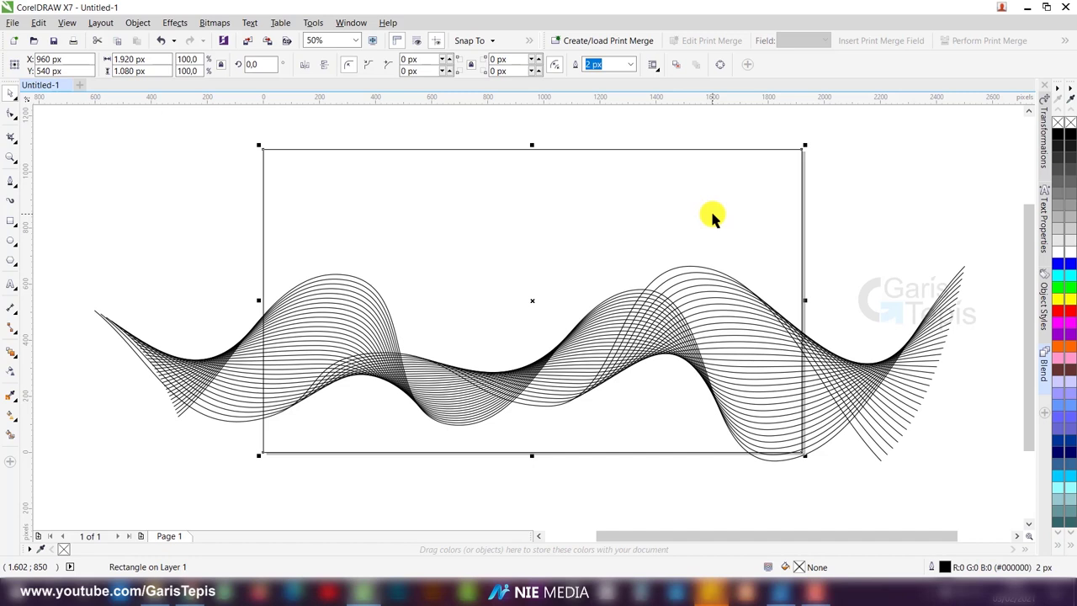
left_click(284, 312)
left_click(348, 212)
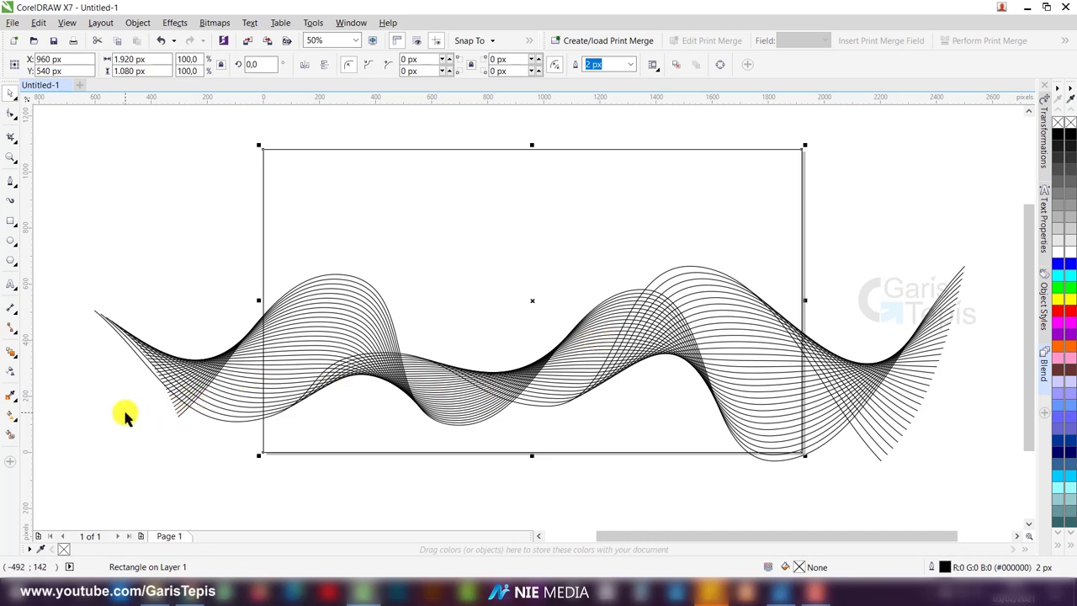
- Apply a linear fountain fill to the page-sized rectangle and set its left-end color to bright red
left_click(14, 417)
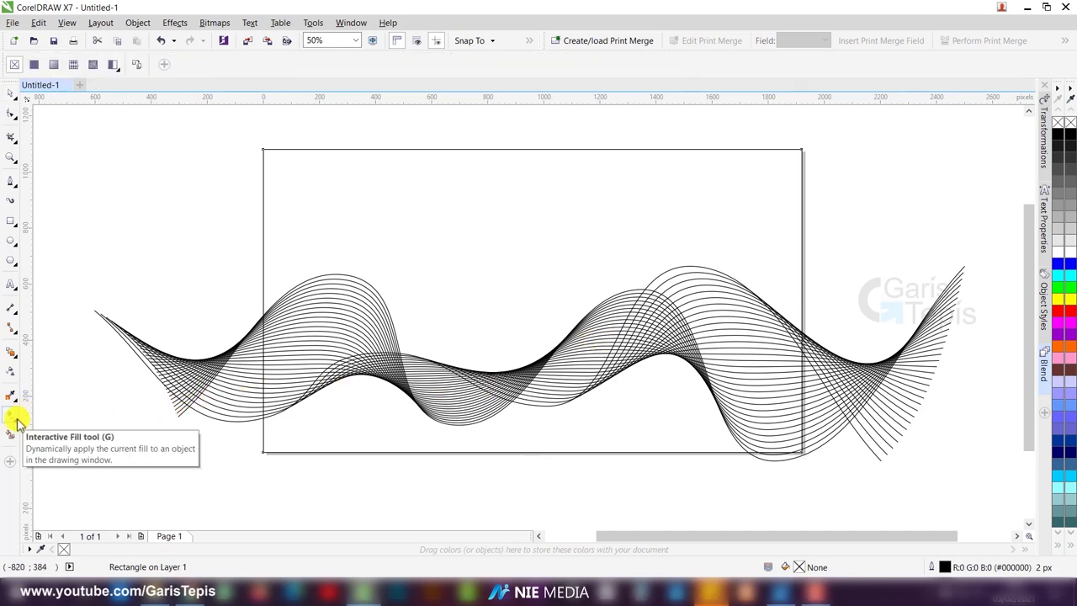
left_click(53, 66)
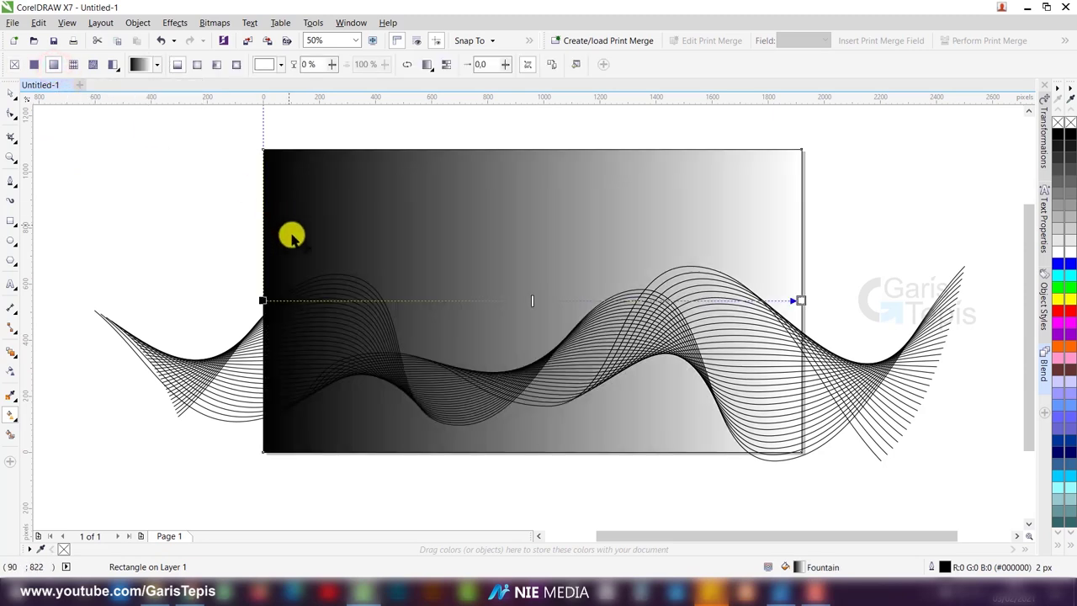
left_click(263, 300)
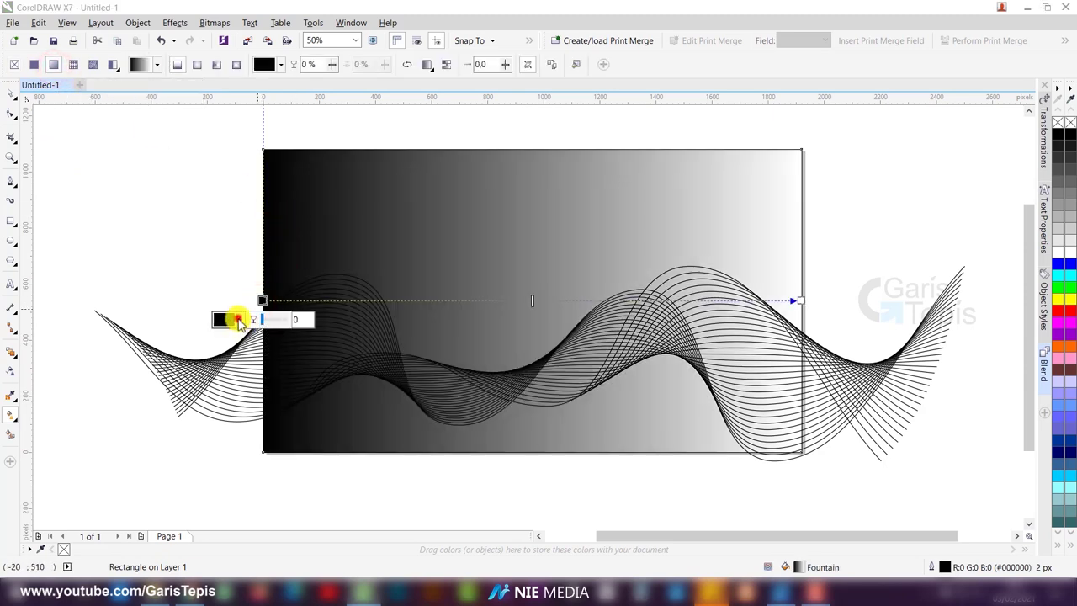
left_click(239, 321)
left_click(307, 388)
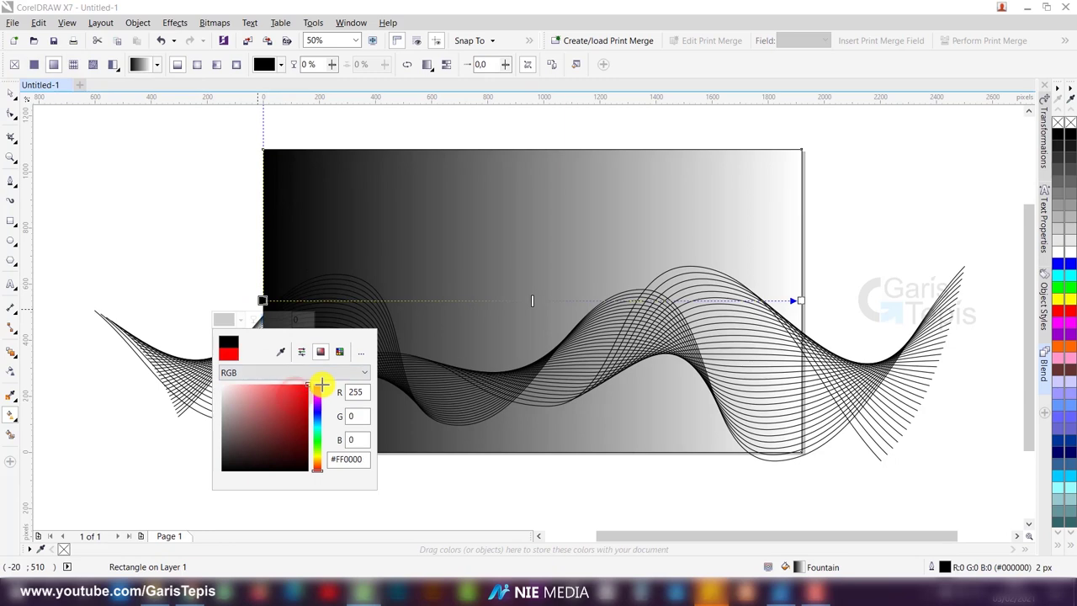
left_click(320, 394)
left_click(572, 263)
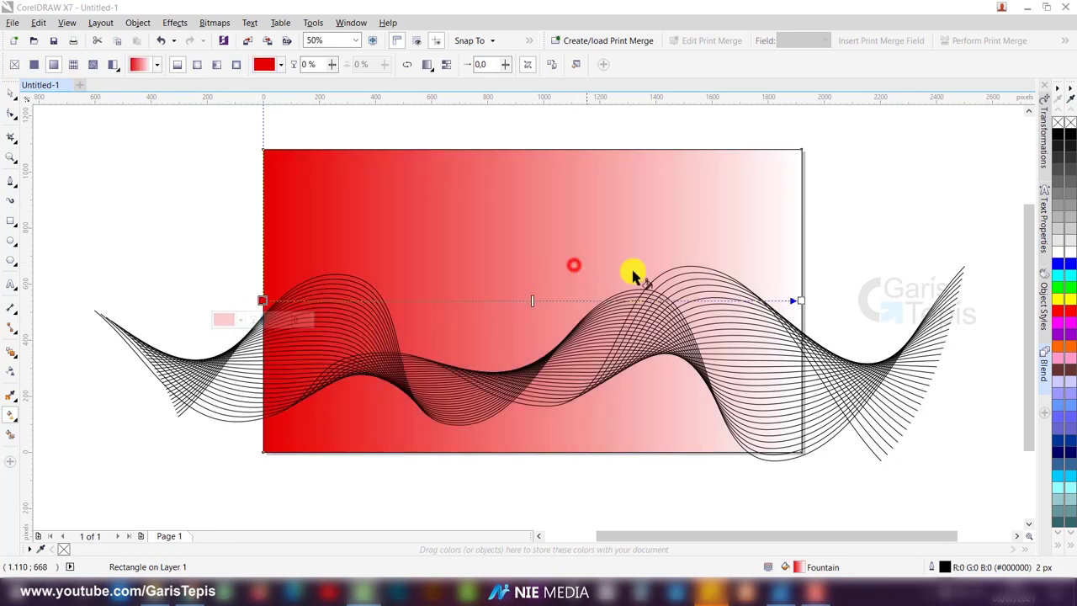
- Set the right-end color of the rectangle's fountain fill to dark red
left_click(799, 301)
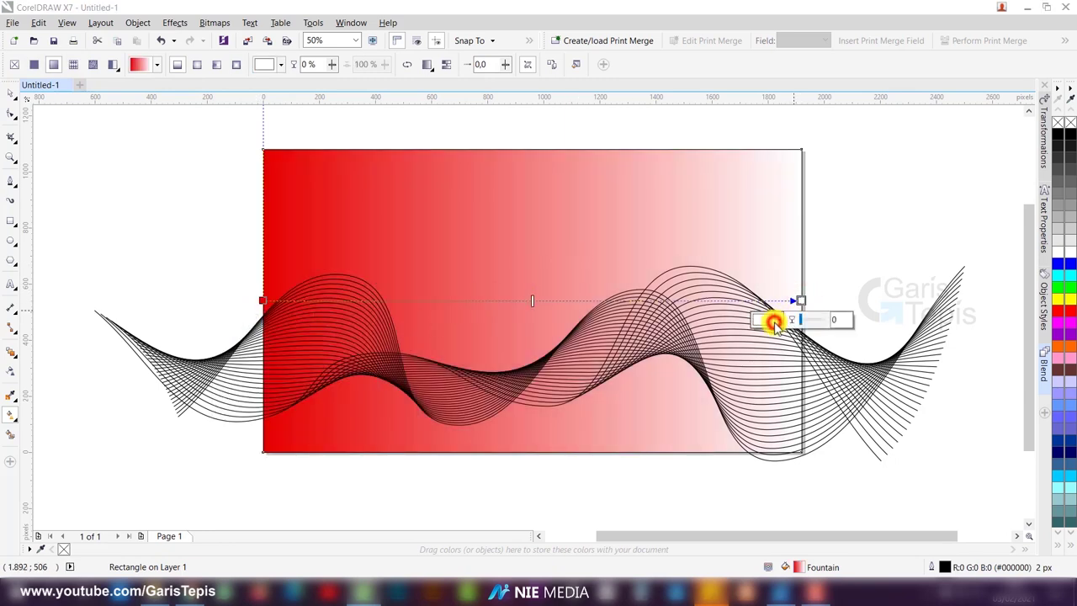
left_click(774, 317)
left_click(852, 410)
left_click(852, 413)
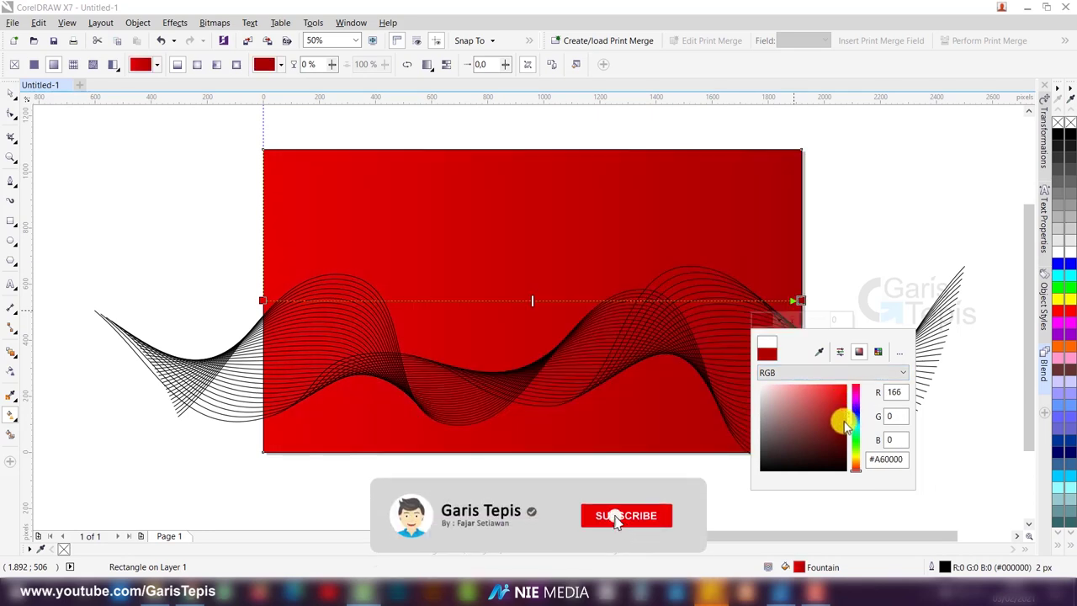
left_click(844, 420)
left_click(875, 243)
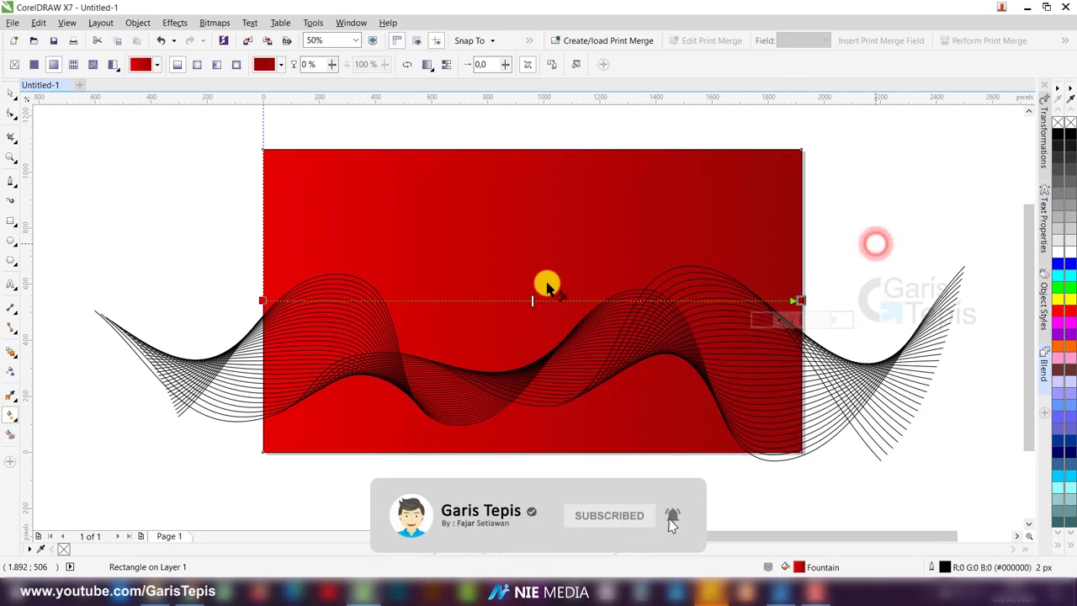
- Angle the rectangle's gradient diagonally from its lower-left corner to near its upper-right corner
key("space")
key("g")
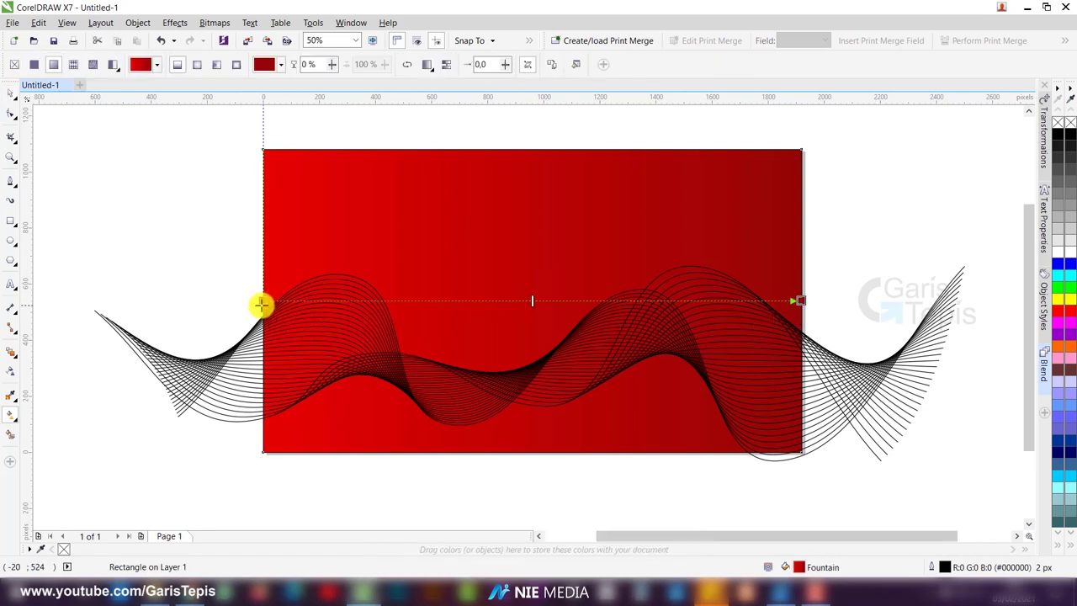
left_click_drag(263, 301, 270, 448)
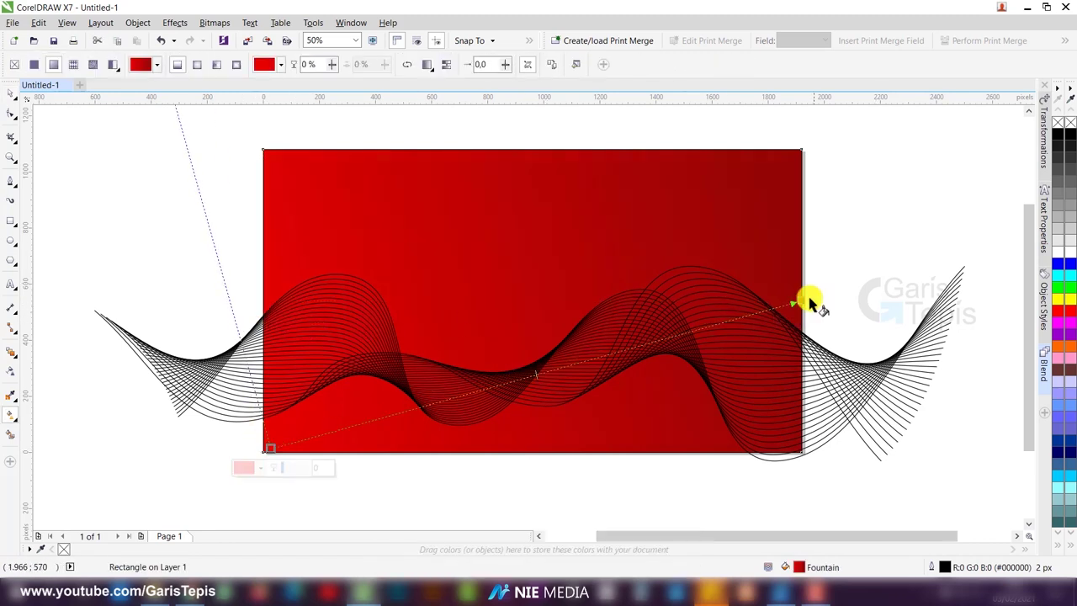
left_click_drag(800, 300, 772, 168)
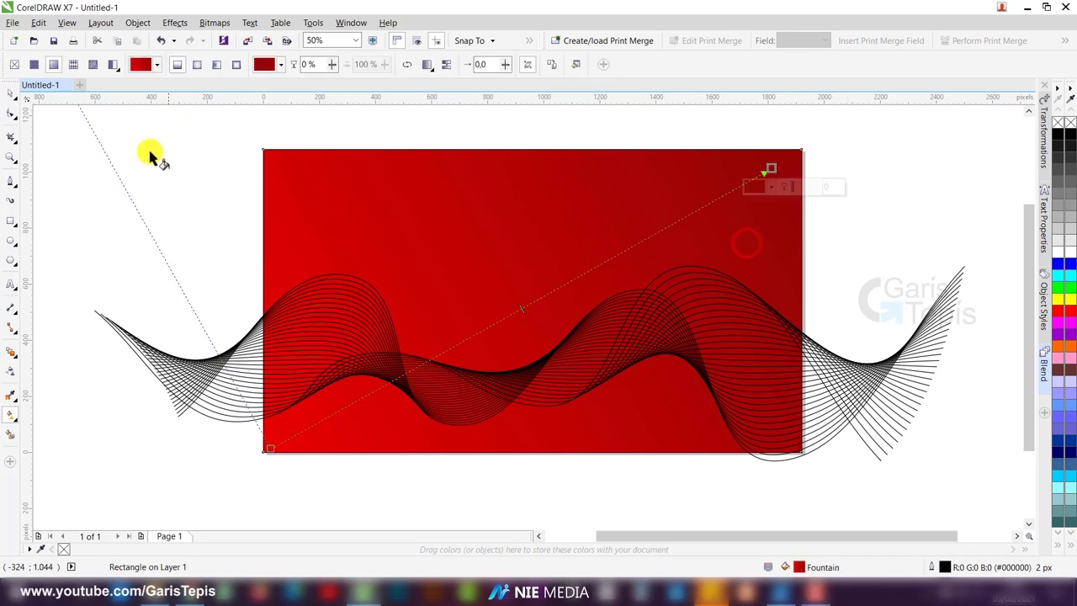
- Change the fountain fill to elliptical, reverse its colors, and move its center toward the rectangle's lower left
left_click(196, 65)
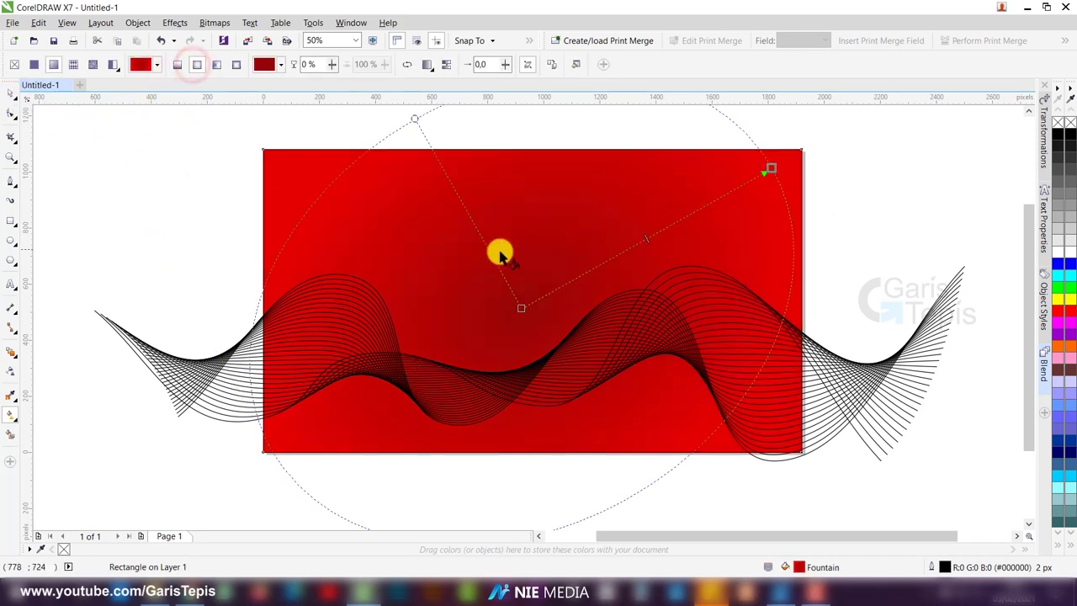
left_click(409, 66)
left_click_drag(524, 310, 342, 413)
- Remove the outline from the red background rectangle and deselect it
key("space")
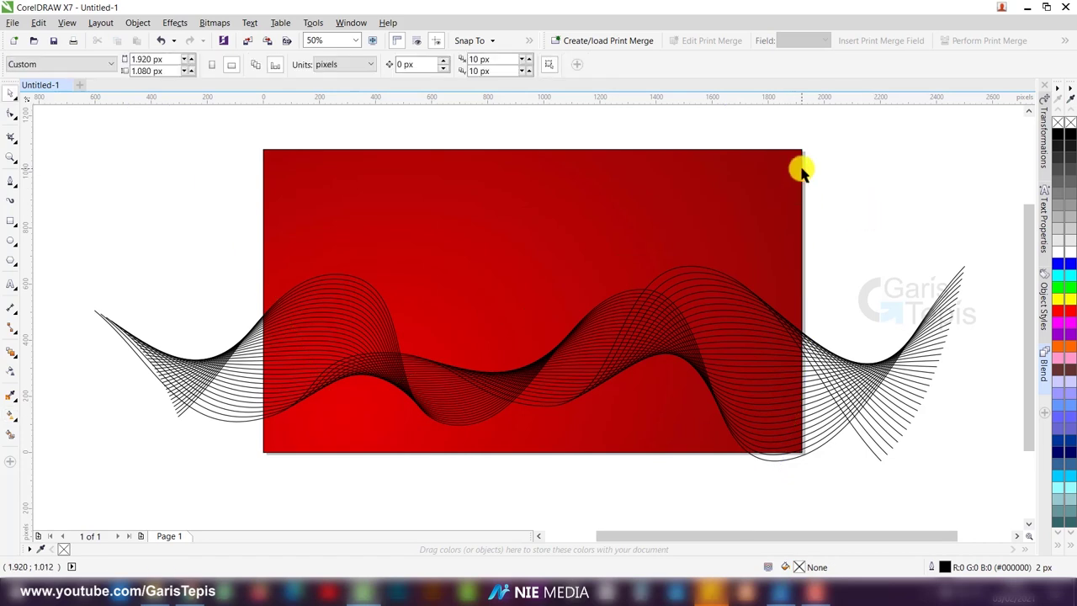
right_click(1062, 124)
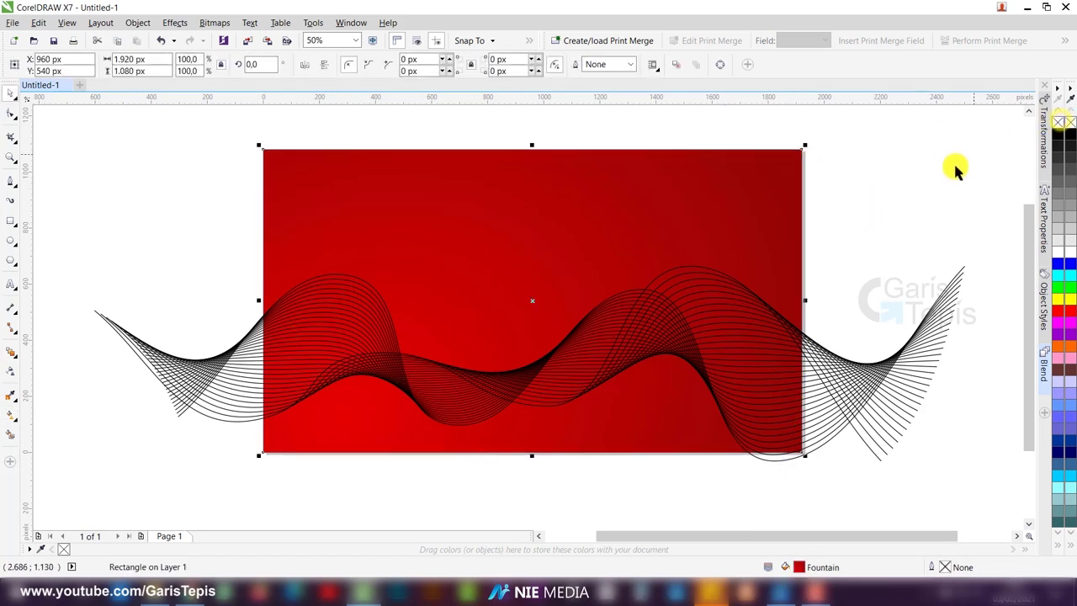
left_click(949, 168)
- Set the outline color of the blend's control curve that dips below the page's lower edge to red (#FF0000)
left_click(833, 362)
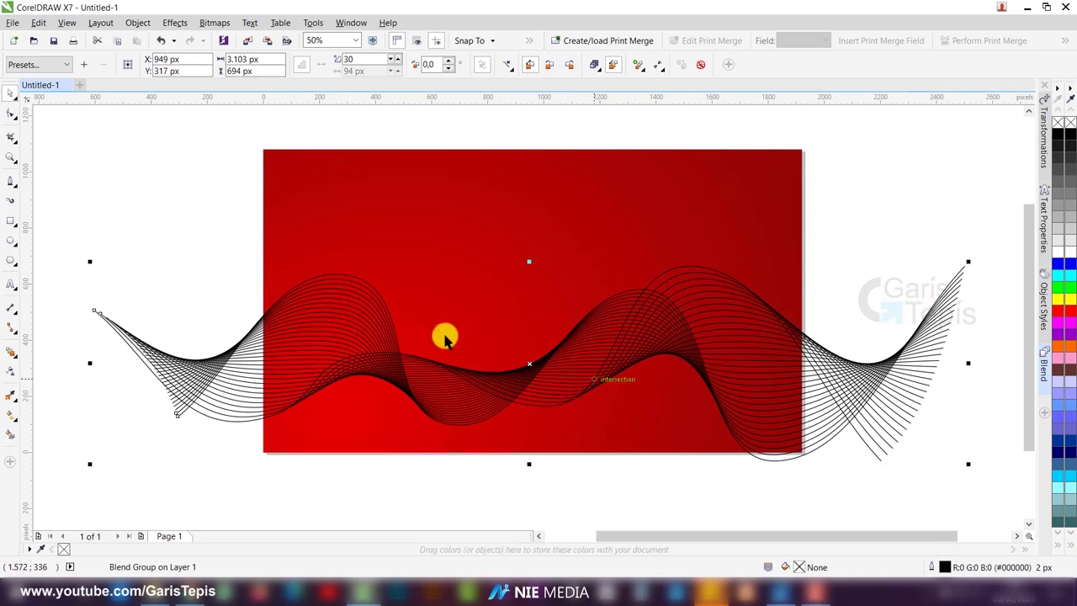
left_click(837, 224)
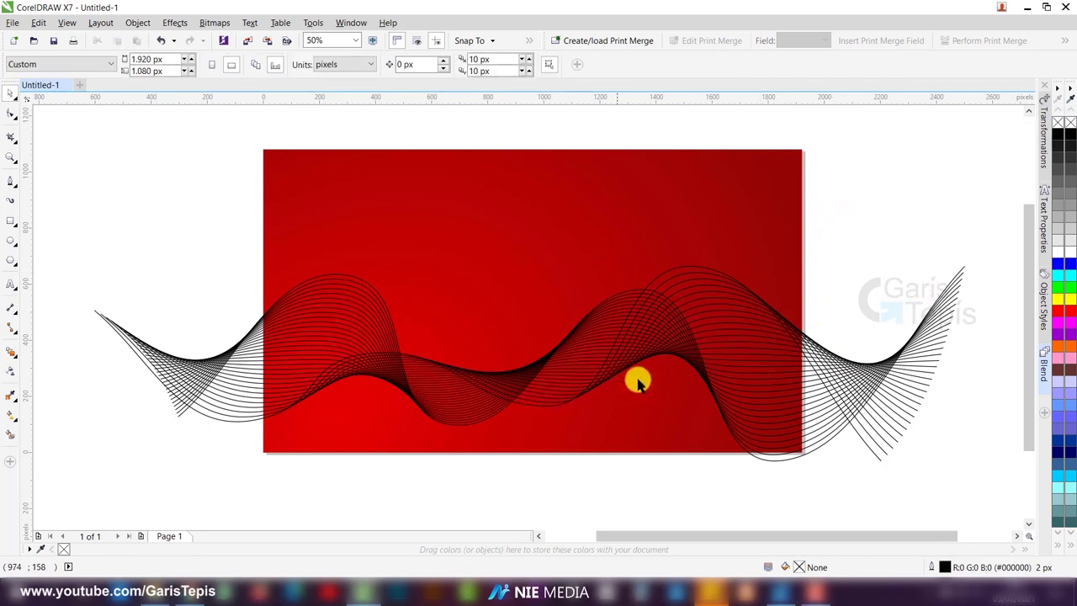
left_click(483, 424)
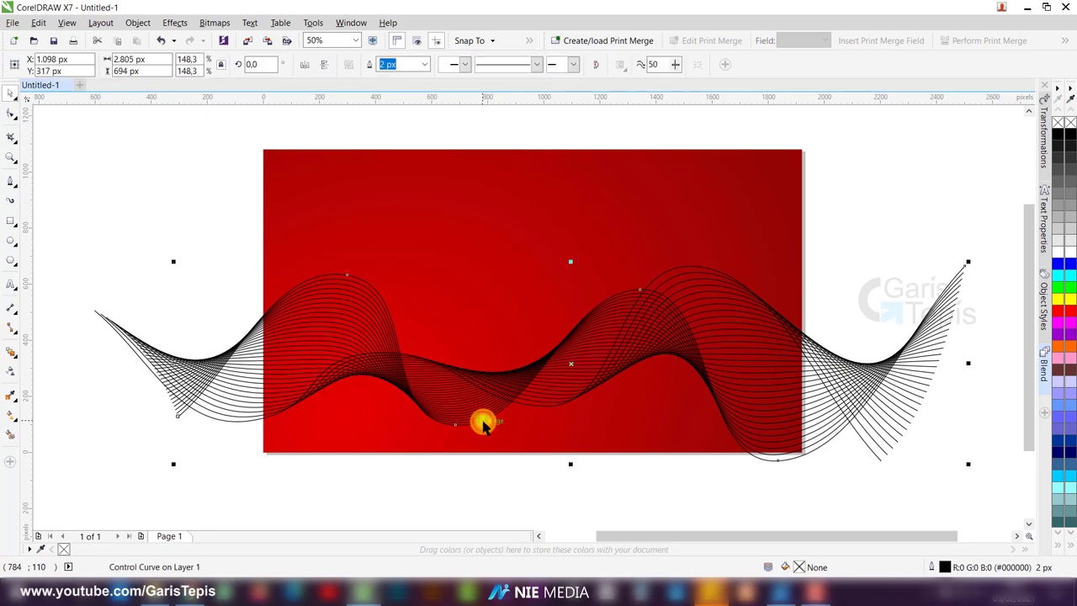
left_click_drag(1058, 312, 809, 335)
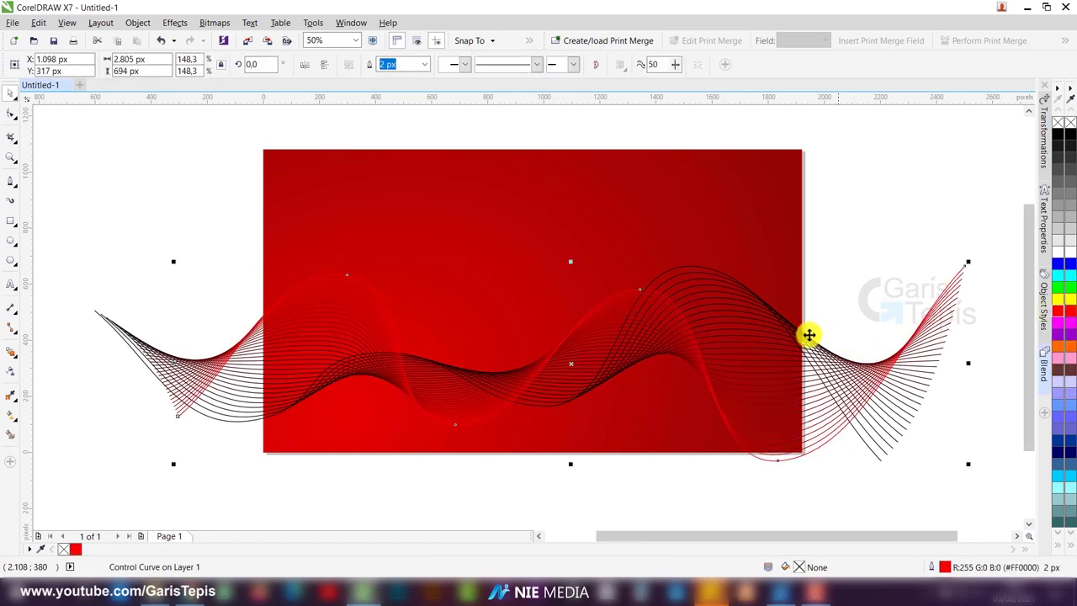
- Set the outline of the blend's black control curve to white (#FFFFFF), trying magenta and orange first
left_click(676, 272)
right_click(1060, 320)
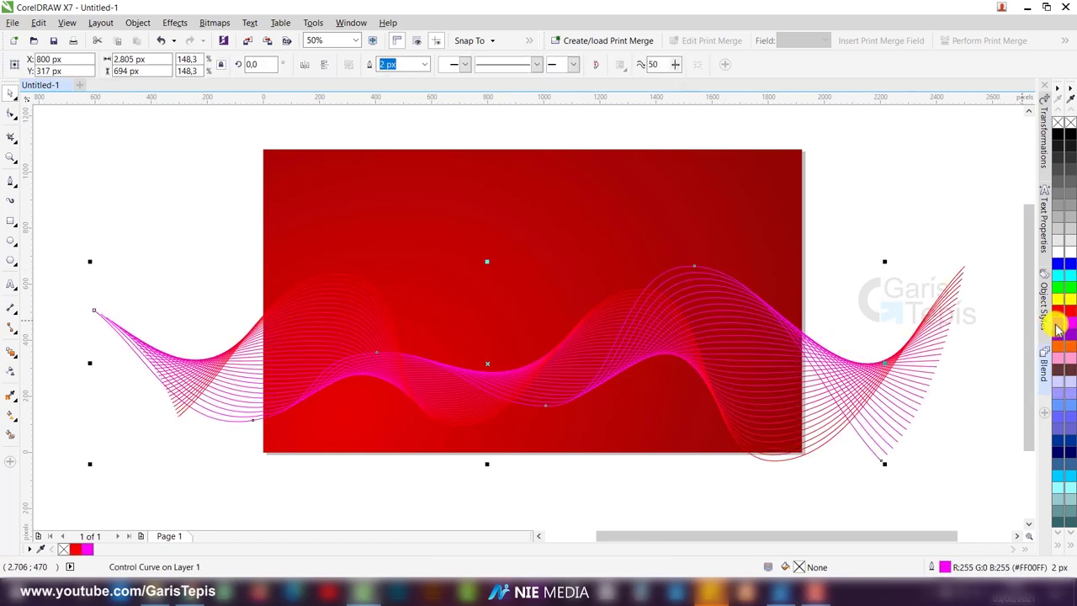
right_click(1058, 345)
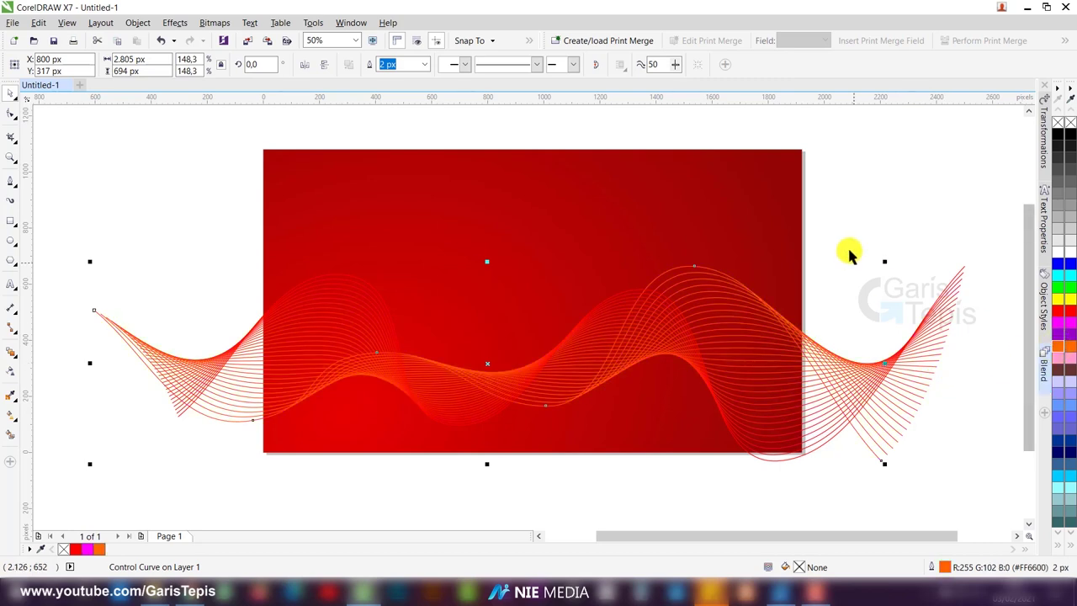
right_click(1059, 252)
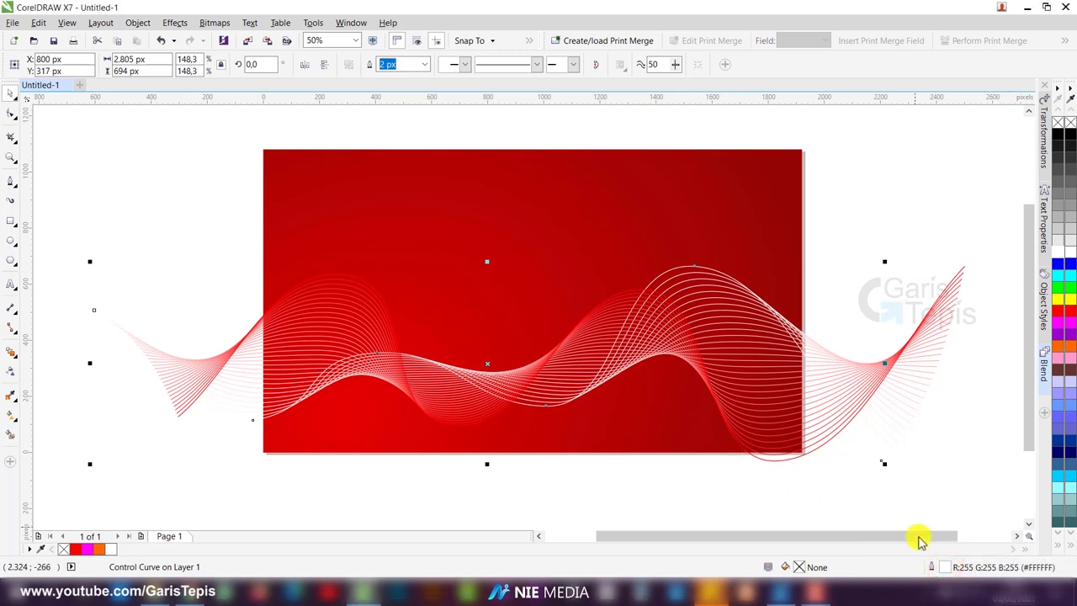
- Change the white control curve's outline color to light pink (#FF9494) and deselect the curve
double_click(937, 568)
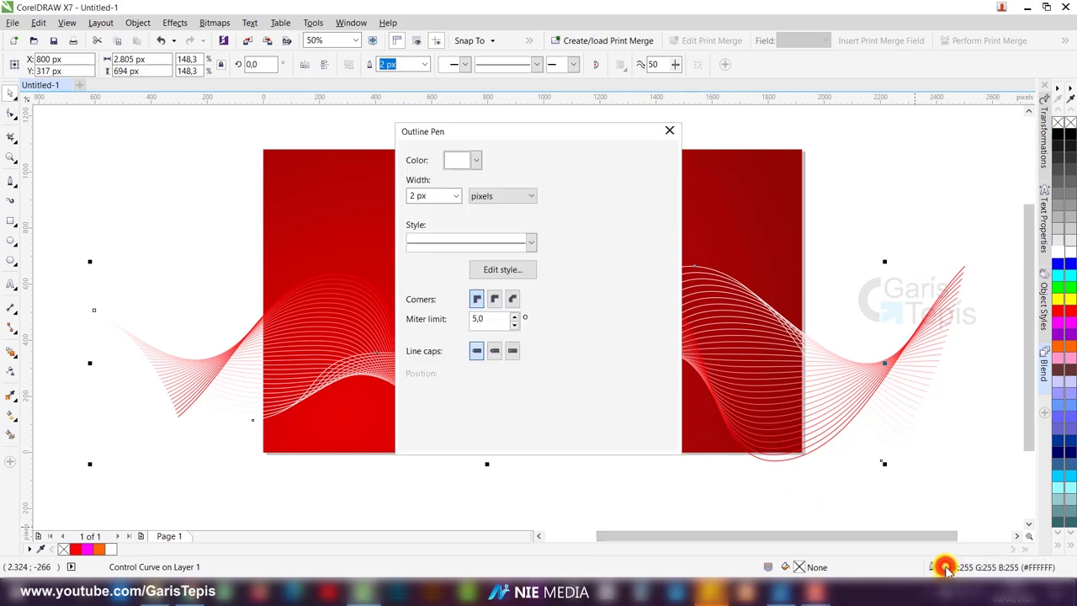
left_click(463, 162)
left_click(493, 270)
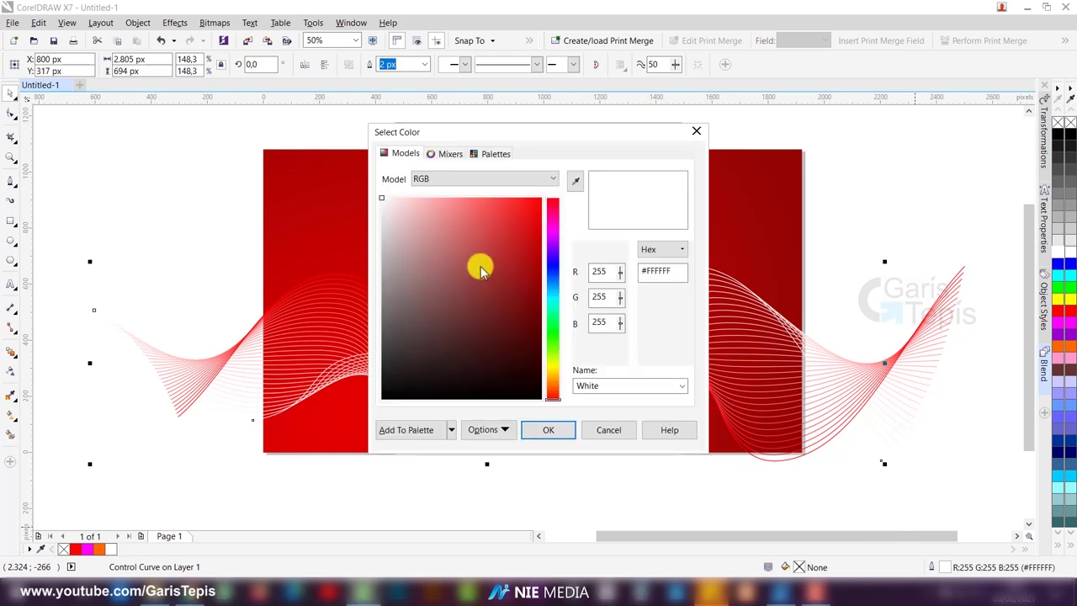
left_click_drag(542, 137, 800, 58)
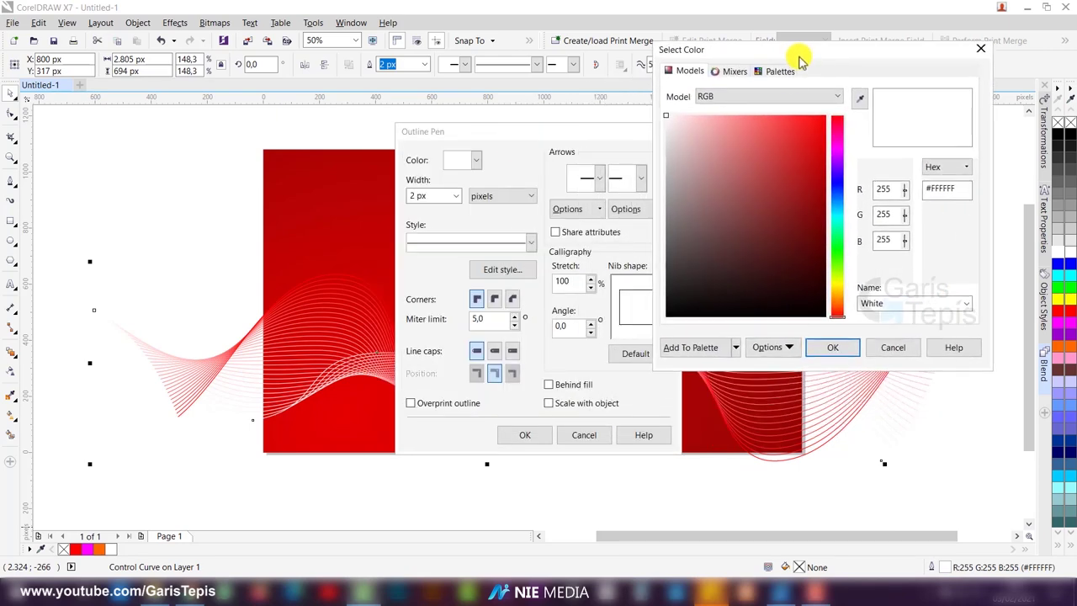
left_click(722, 116)
left_click(732, 114)
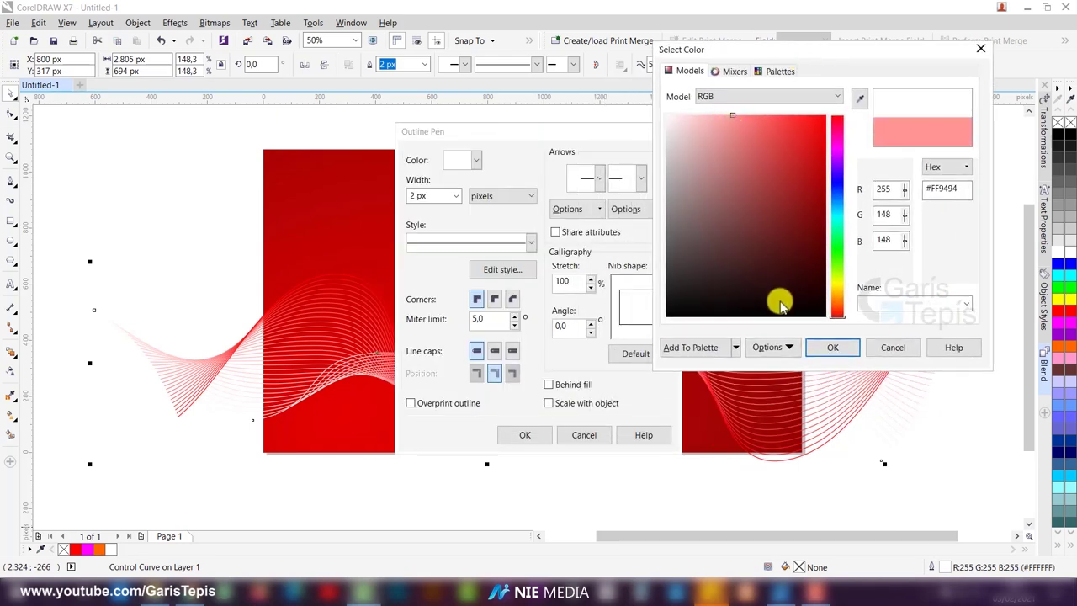
left_click(831, 349)
left_click(525, 434)
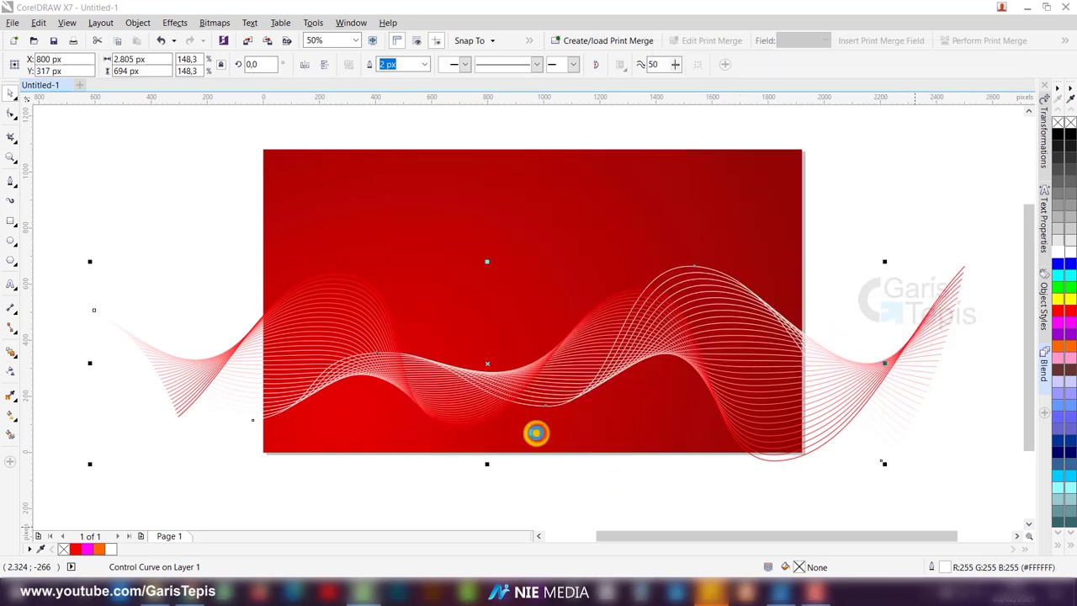
left_click(863, 172)
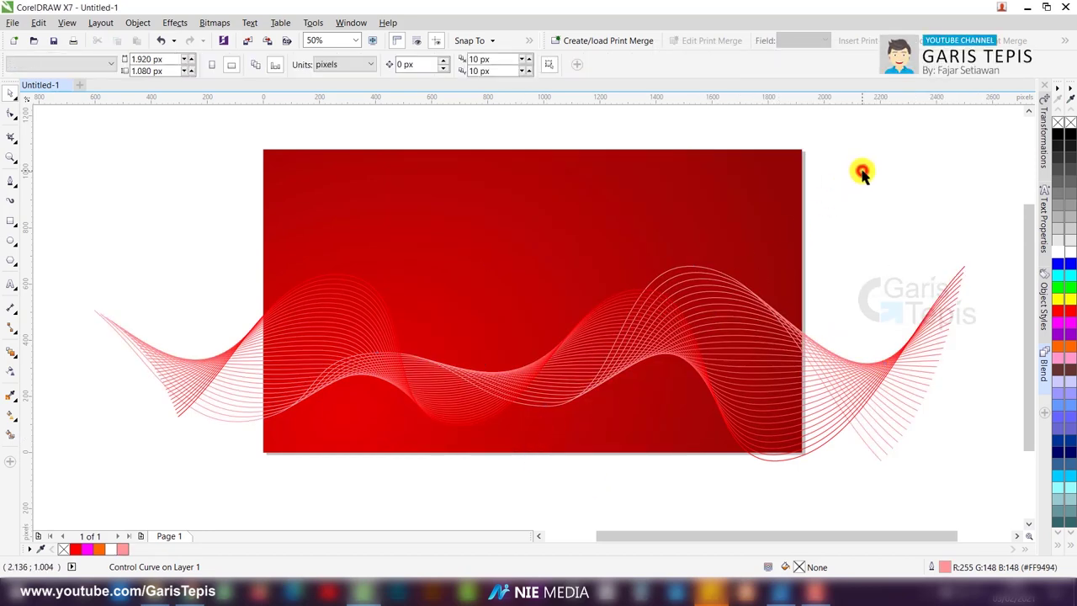
- Select the whole wavy line blend and group it with its control curves
left_click(782, 317)
right_click(782, 317)
left_click(857, 244)
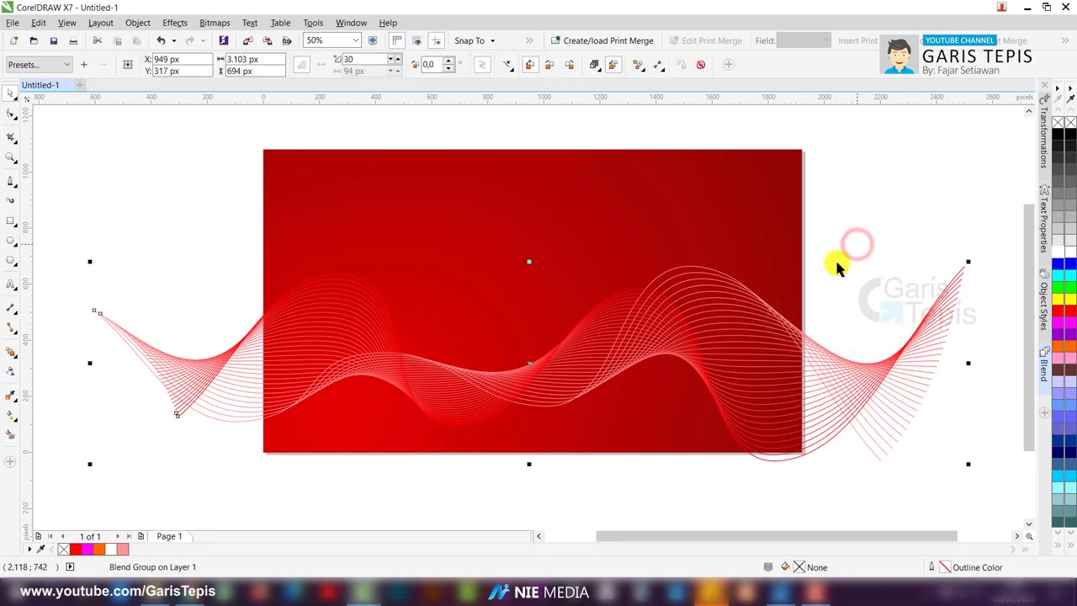
right_click(777, 322)
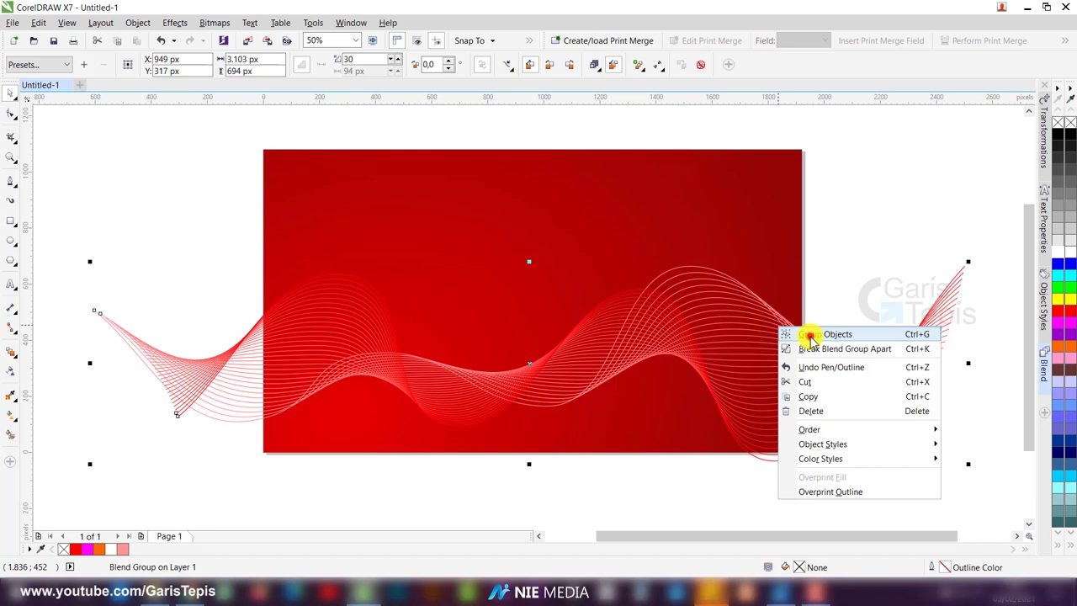
left_click(810, 334)
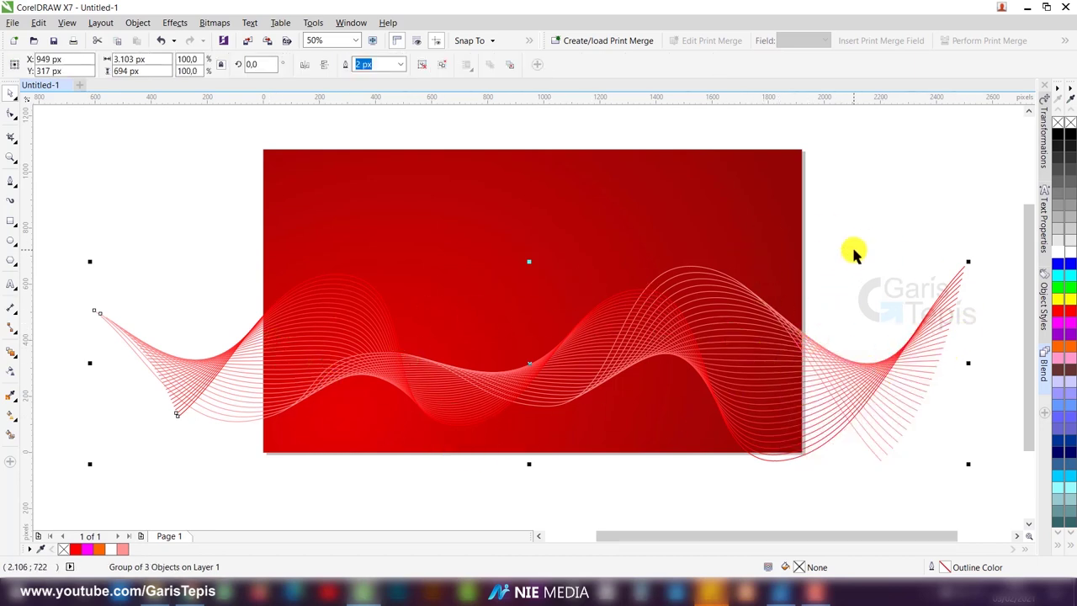
- Place the wave group inside the red gradient rectangle as a PowerClip
left_click(877, 234)
left_click(810, 347)
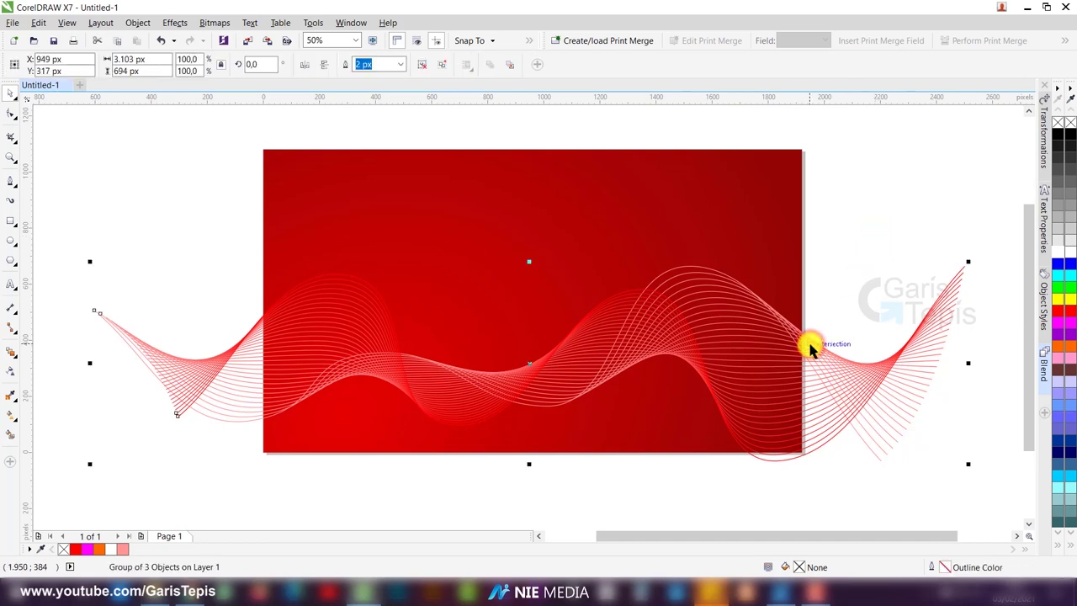
right_click(810, 345)
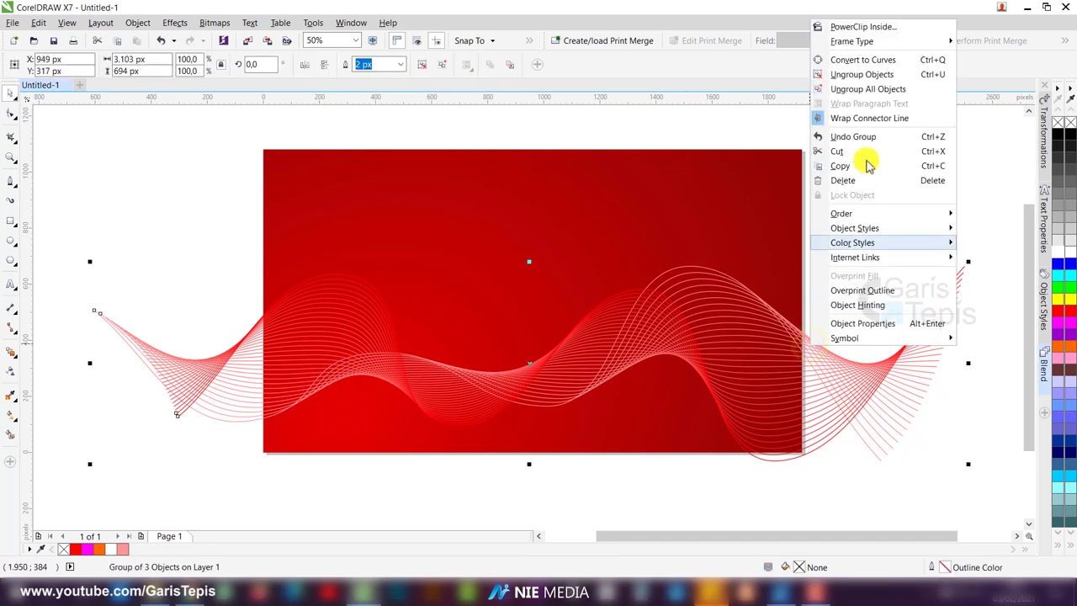
left_click(875, 27)
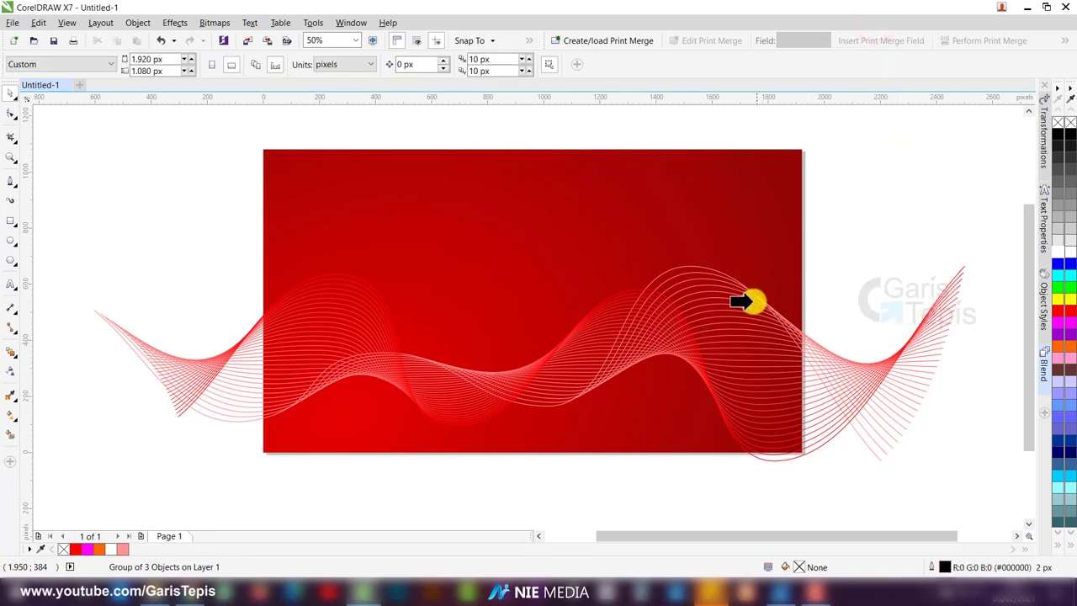
left_click(665, 177)
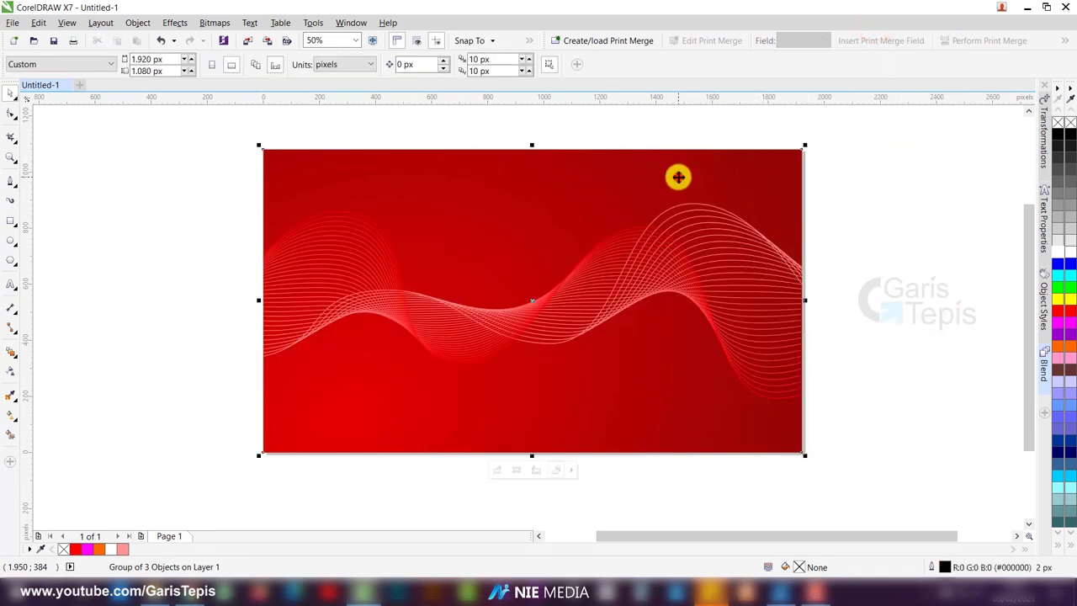
left_click(817, 185)
left_click(734, 268)
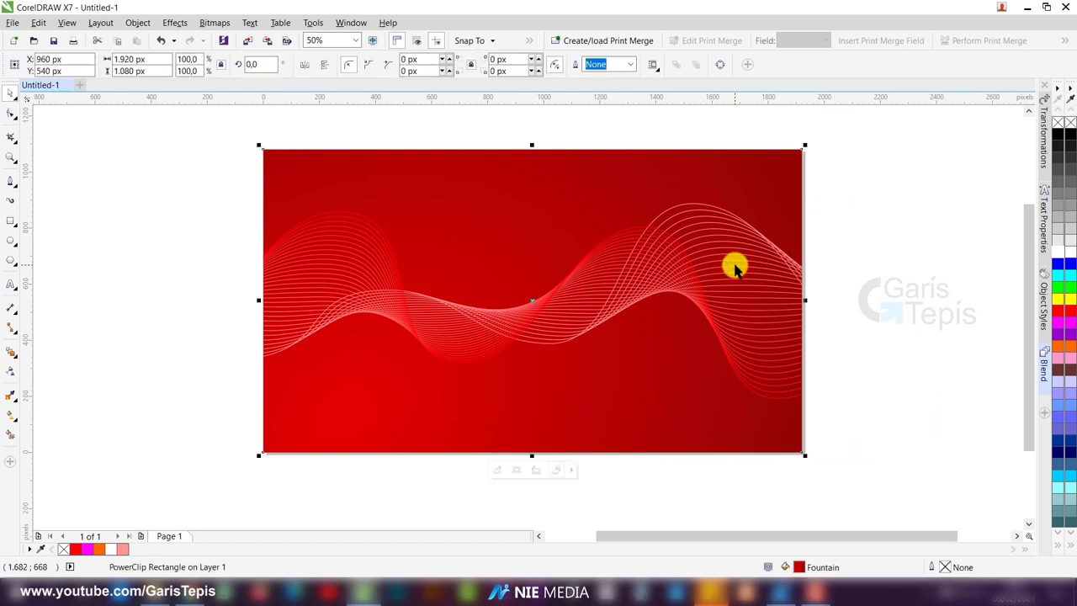
left_click(735, 267, "ctrl")
left_click(847, 201, "ctrl")
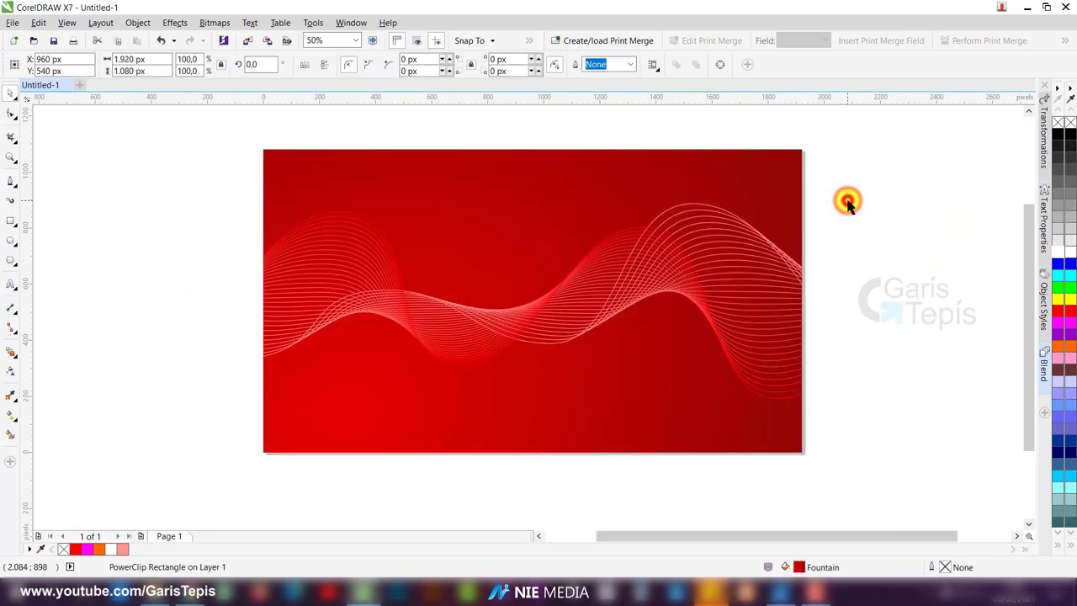
- Edit the rectangle's PowerClip contents and move the wave group down to X 960, Y 308 px
right_click(770, 180)
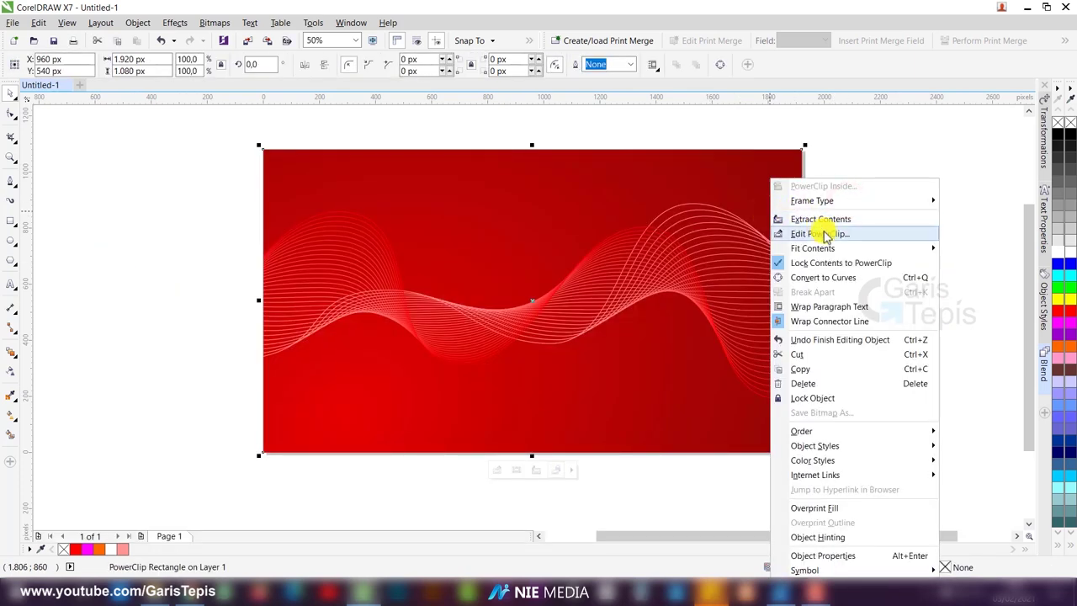
left_click(823, 234)
left_click(804, 270)
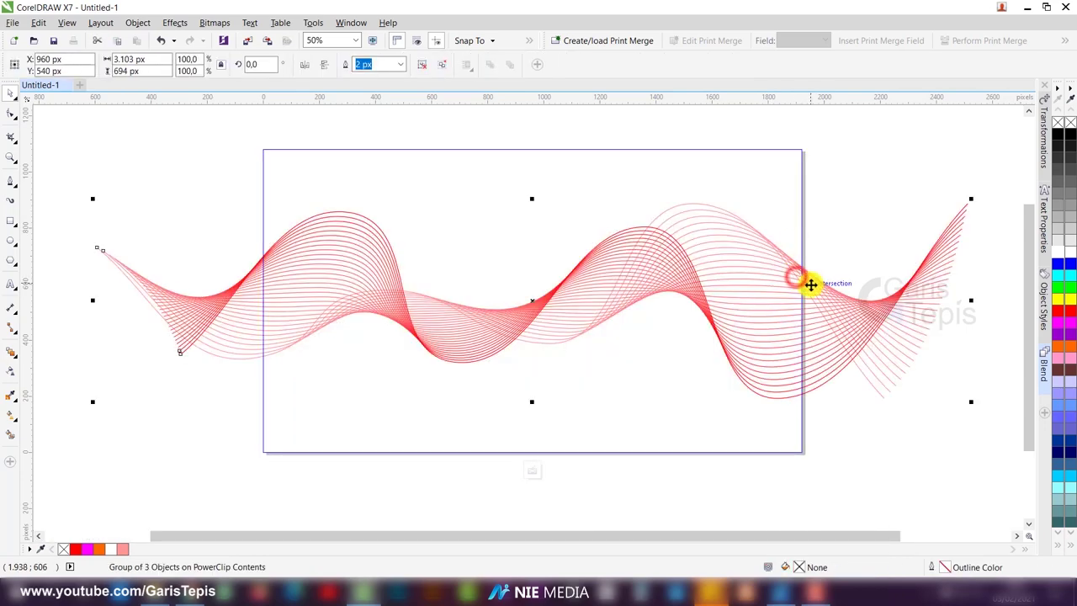
left_click_drag(827, 289, 857, 345)
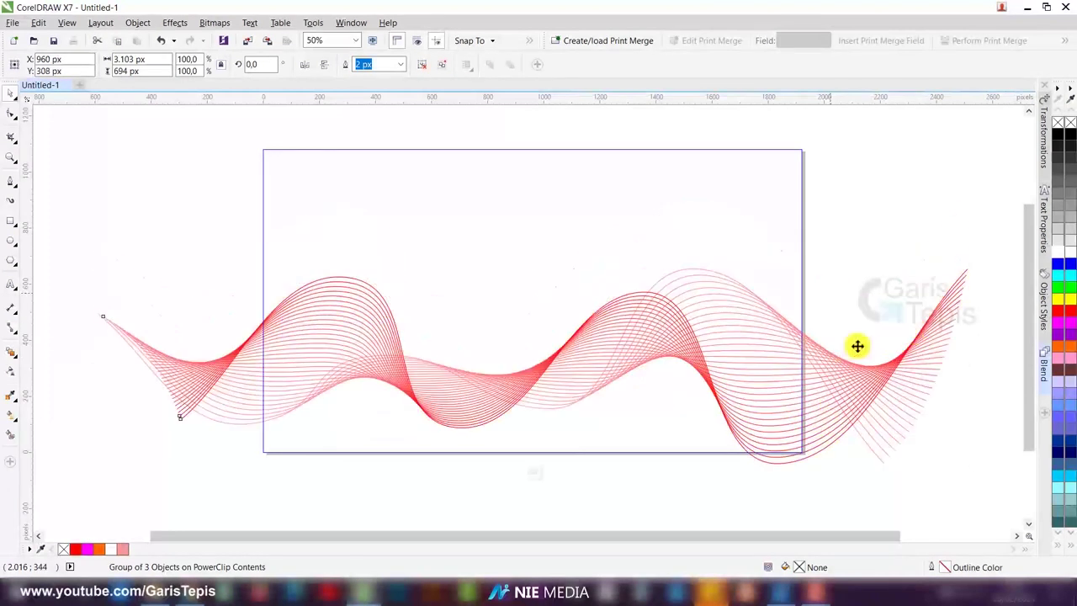
- Rotate the wave group to about 348° so it slopes down to the right, and scale it to 106%
left_click_drag(970, 269, 905, 360)
left_click(853, 337)
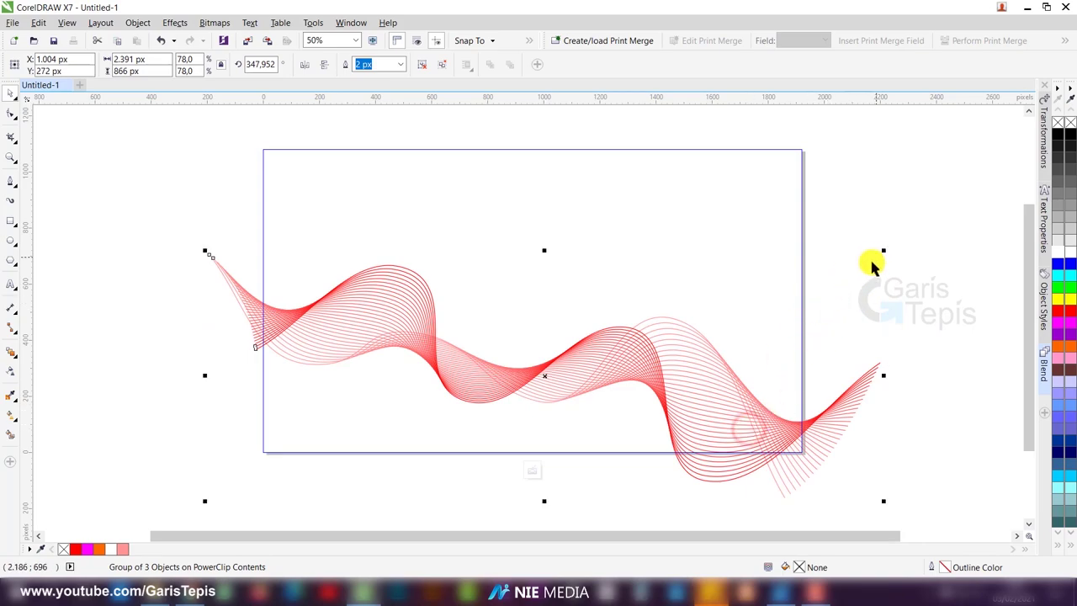
left_click_drag(819, 289, 855, 178)
- Duplicate the wave group toward the page's upper right at about X 1492, Y 860 px and mirror the copy horizontally
left_click(745, 314)
left_click_drag(294, 434, 428, 236)
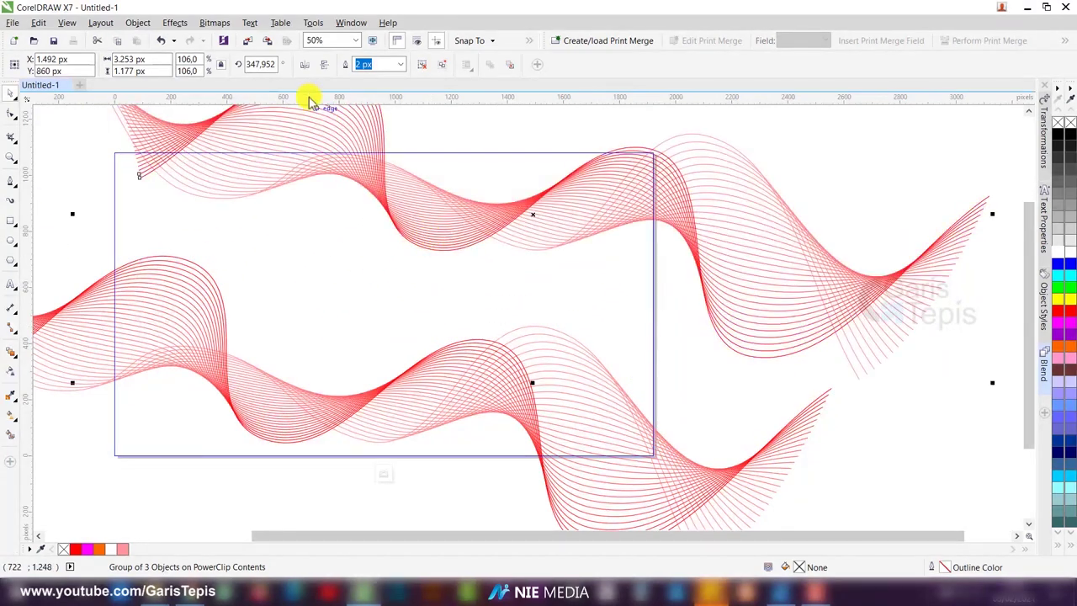
left_click(307, 65)
- Rotate the mirrored wave copy to about 163.6° and reposition it at about X 1643, Y 1000 px
left_click_drag(536, 214, 564, 284)
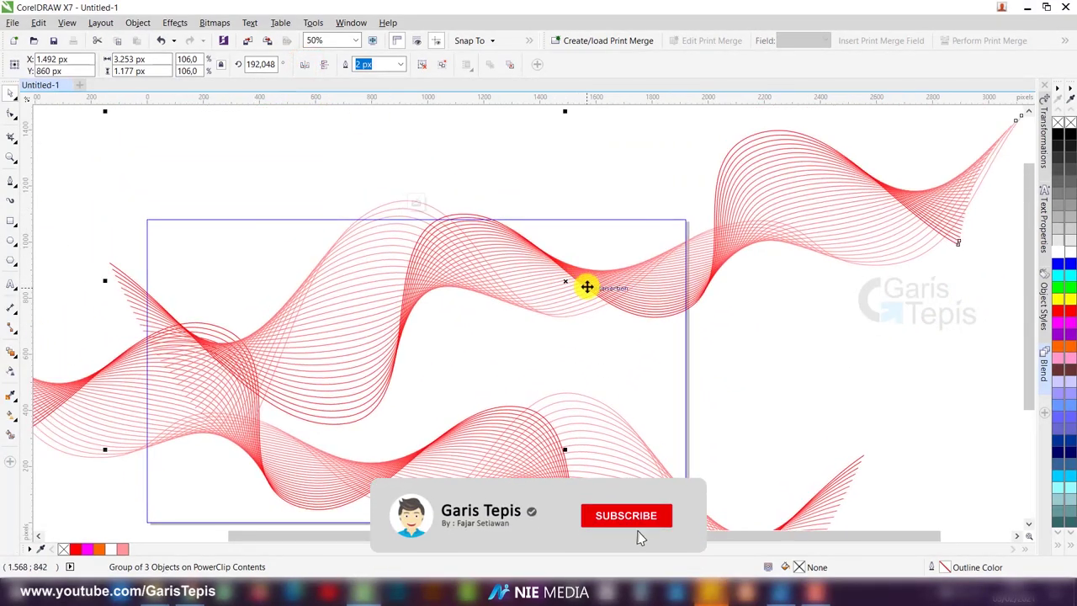
left_click(587, 286)
left_click_drag(105, 450, 53, 212)
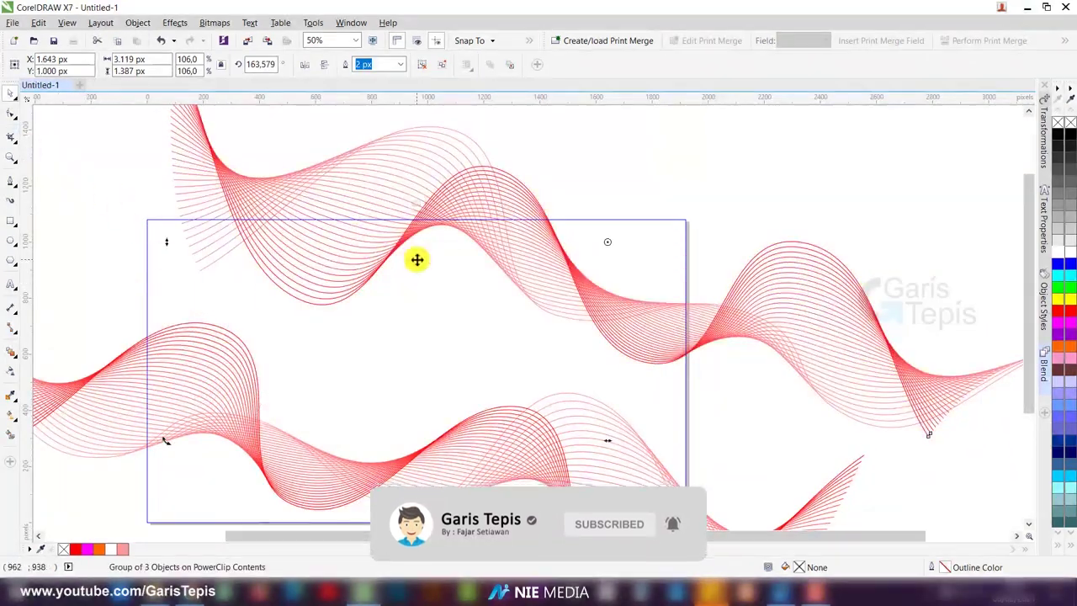
- Ungroup the upper wave and shift its red control curve slightly up and to the right
left_click(422, 65)
left_click(786, 153)
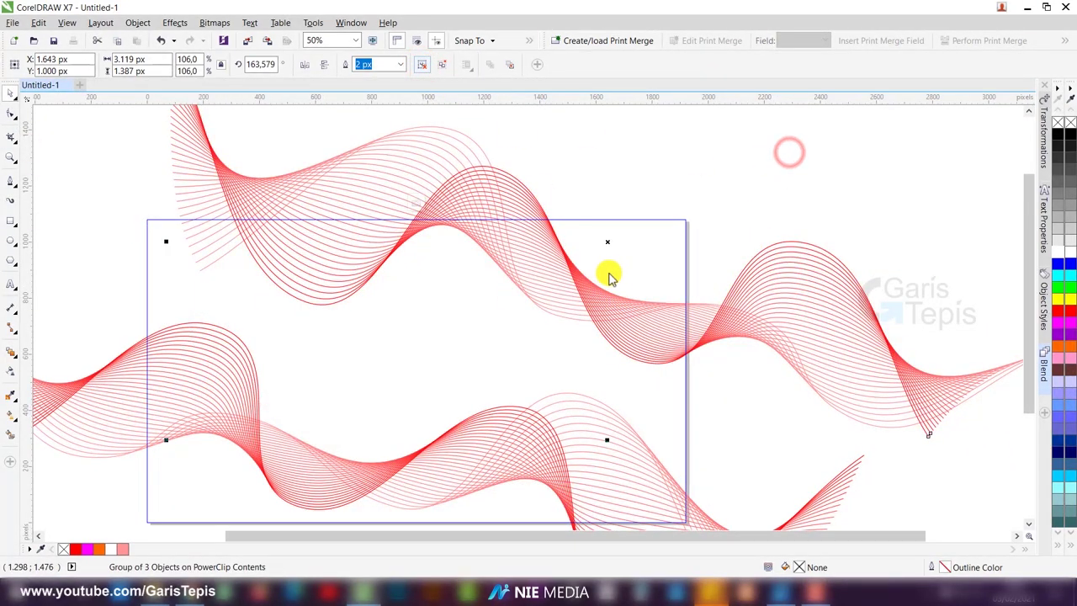
left_click(580, 292)
left_click(577, 296)
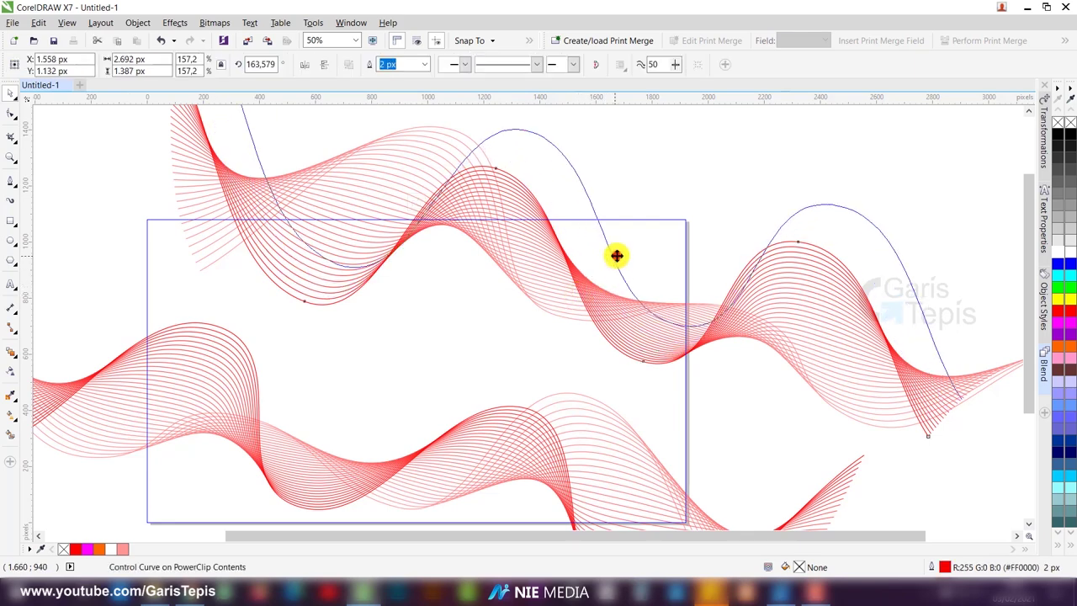
left_click_drag(617, 255, 547, 341)
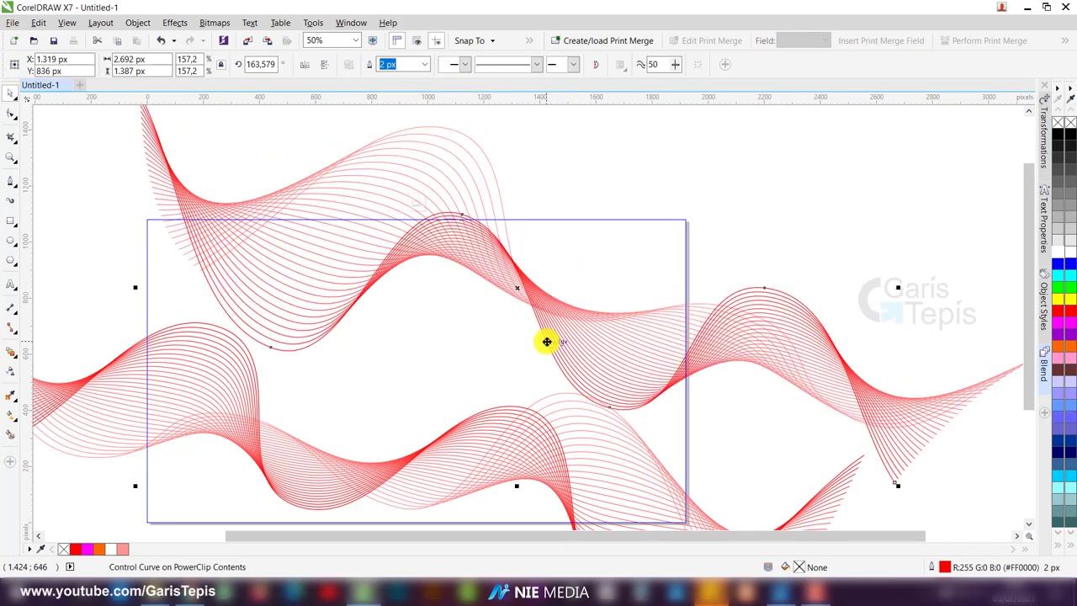
left_click_drag(763, 312, 815, 248)
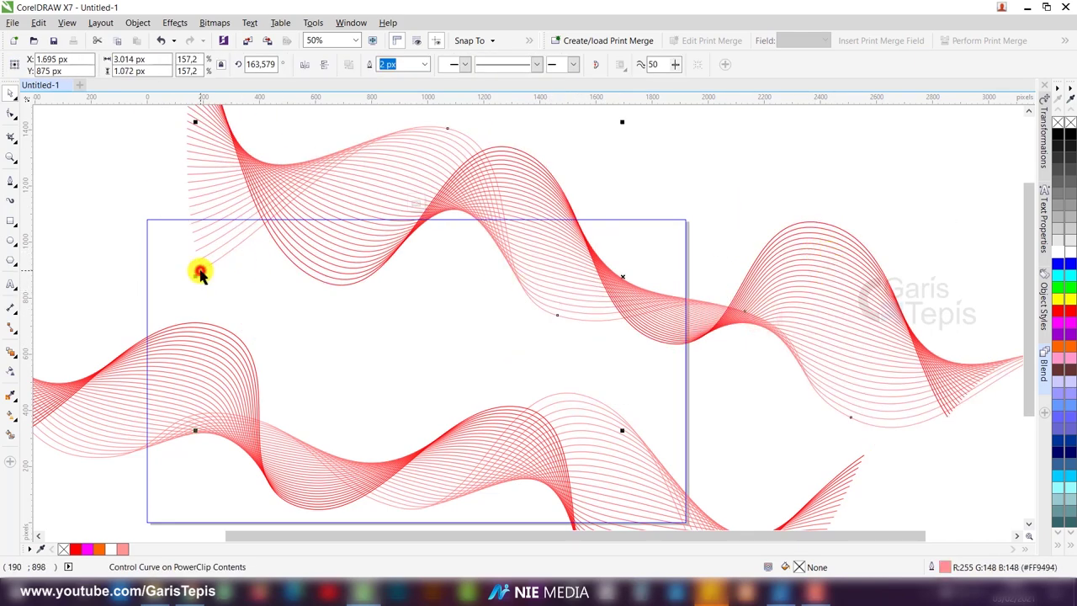
- Stretch the left end node of the upper wave's pink control curve up and left beyond the page, and deselect it
double_click(200, 273)
key("space")
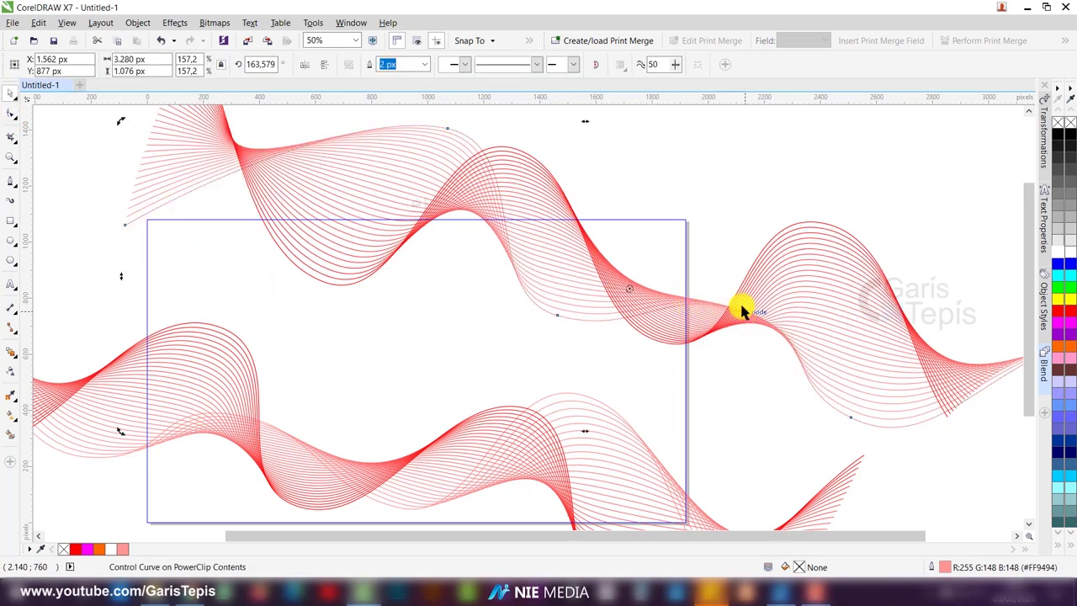
scroll(740, 308, "down", 2)
left_click(760, 305)
left_click(753, 238)
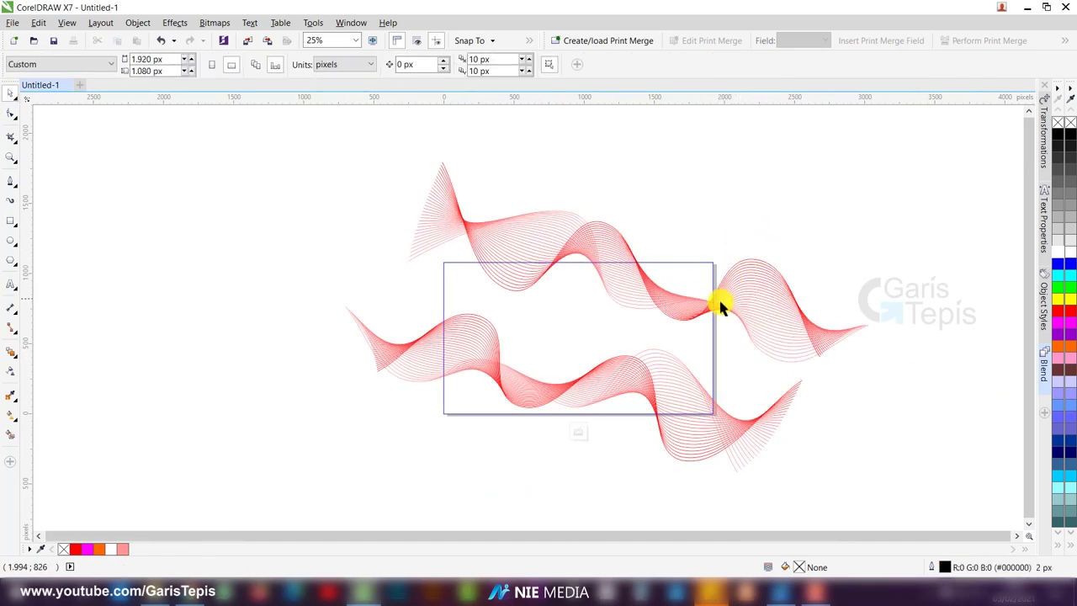
- Try moving the upper wave blend down and left to about X 1291, Y 941 px
scroll(641, 301, "up", 2)
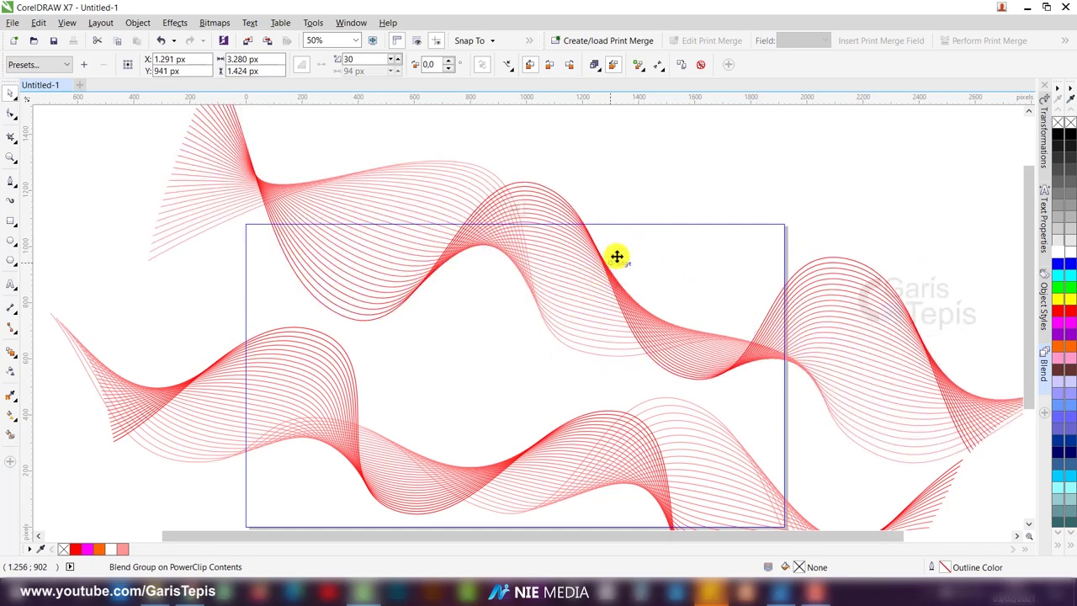
left_click(685, 139)
left_click(620, 203)
- Return the upper wave blend to about X 1390, Y 1084 px and make it white with a uniform transparency of 50
left_click(620, 198)
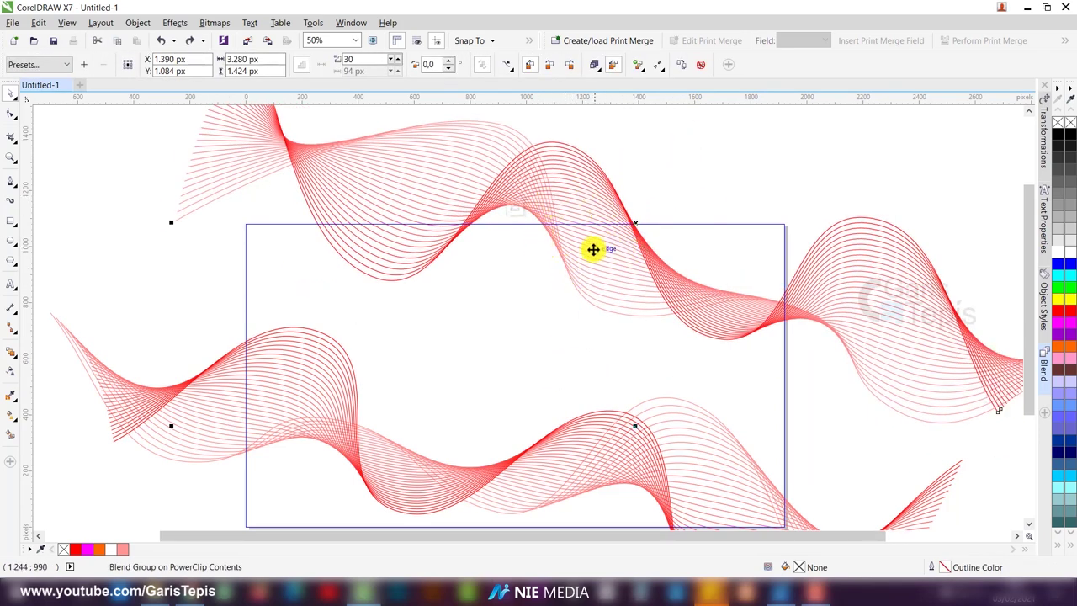
right_click(1062, 254)
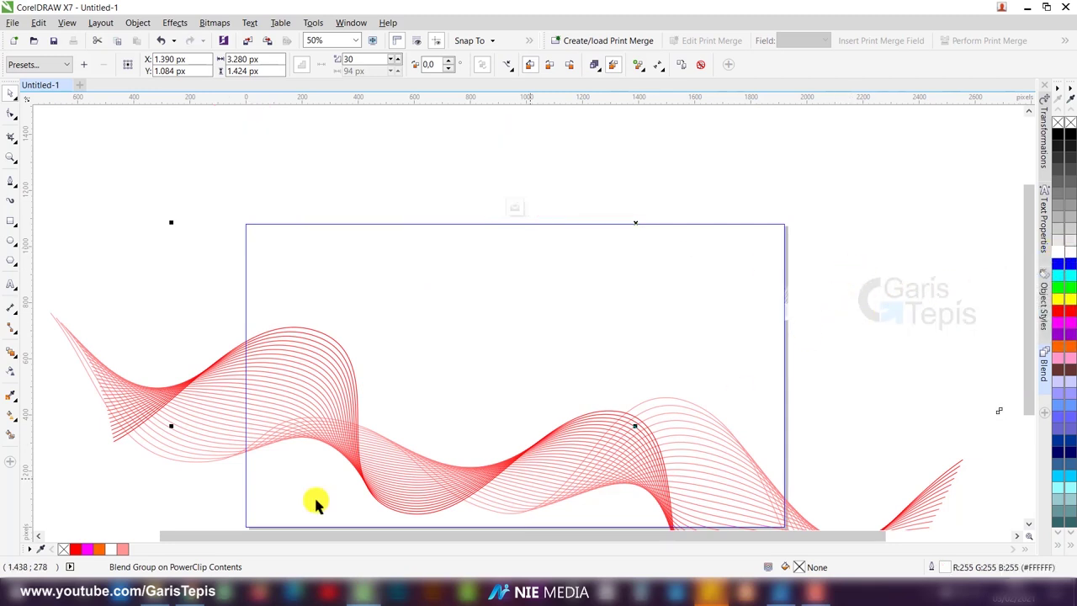
left_click(10, 372)
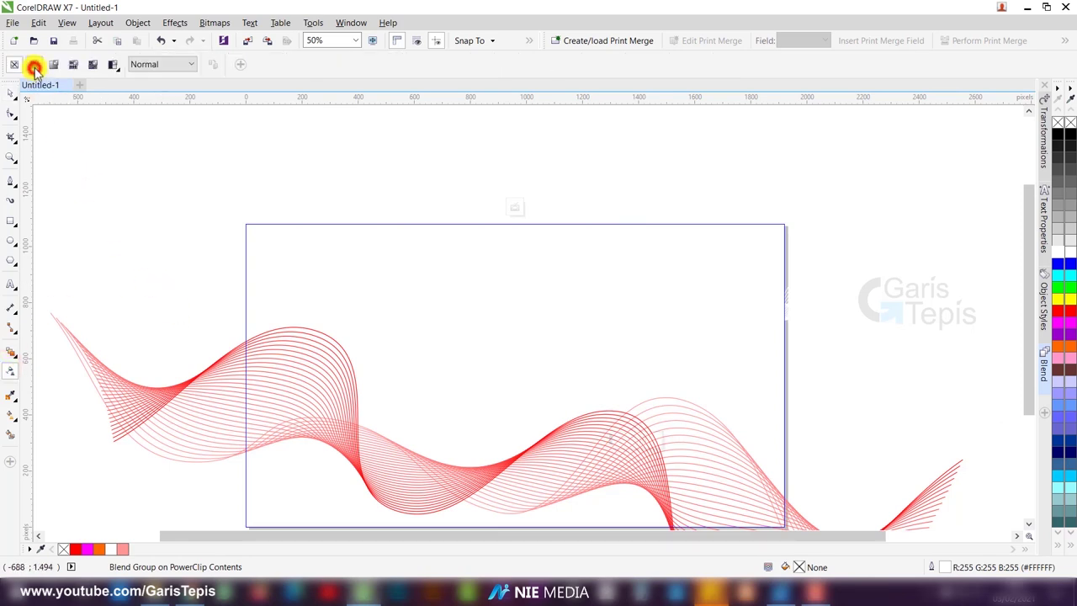
left_click(34, 67)
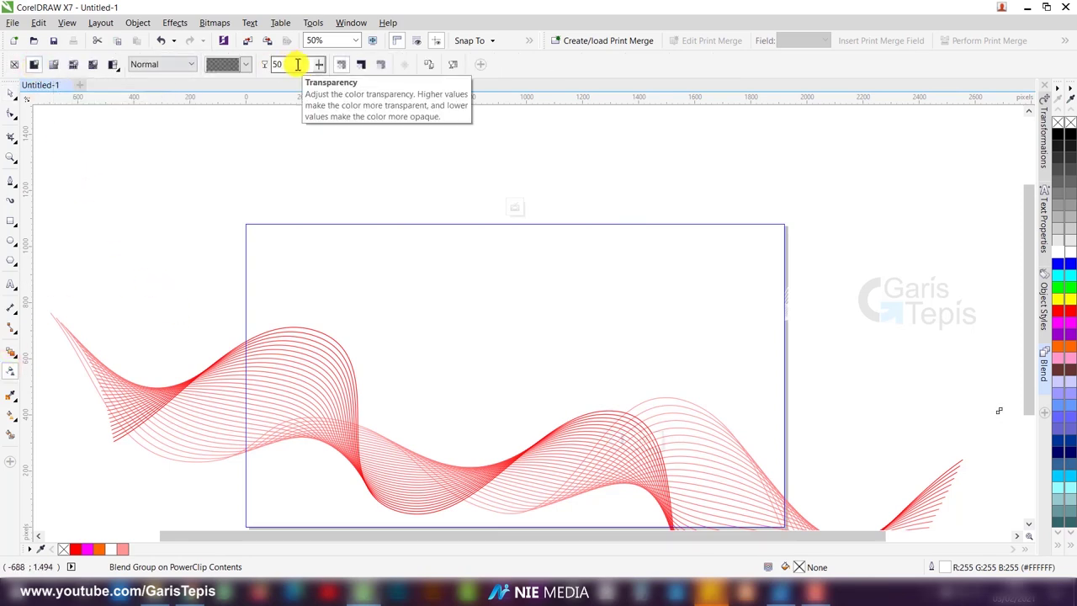
- Finish editing the PowerClip contents and deselect the red background
left_click(12, 91)
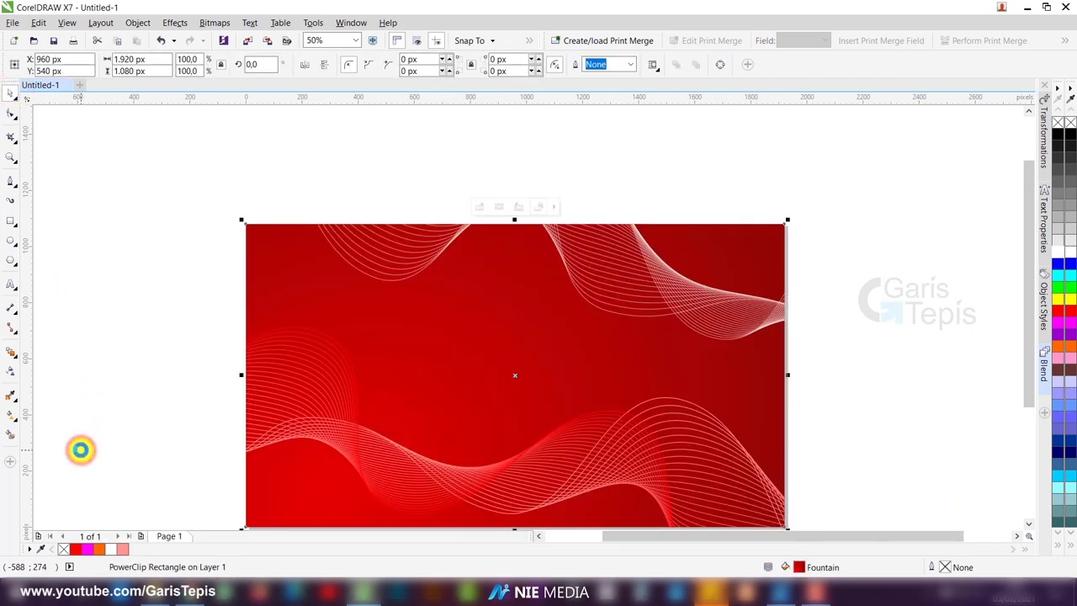
left_click(79, 450)
key("shift+F4")
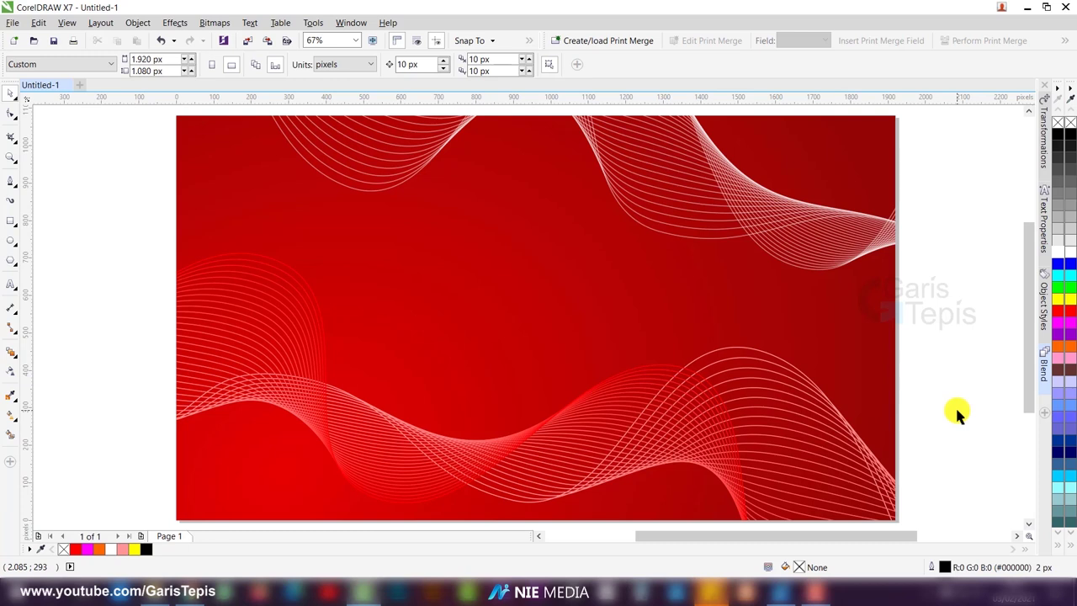
- Insert a new blank page after page 1
key("alt+l")
key("i")
key("Return")
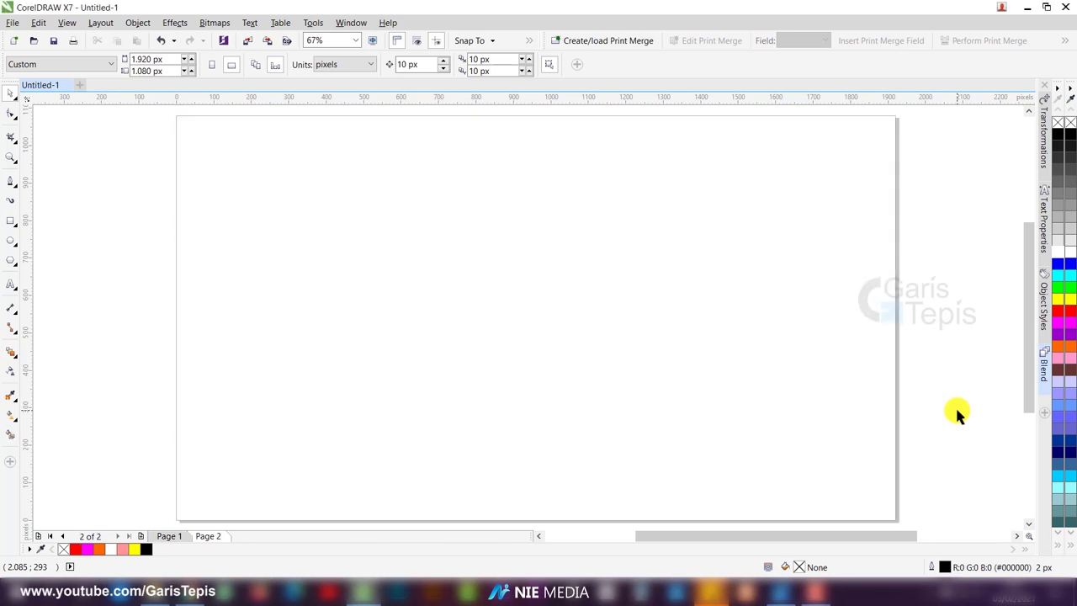
- Create a page-sized 1920 by 1080 px rectangle filled black without an outline, and deselect it
double_click(12, 220)
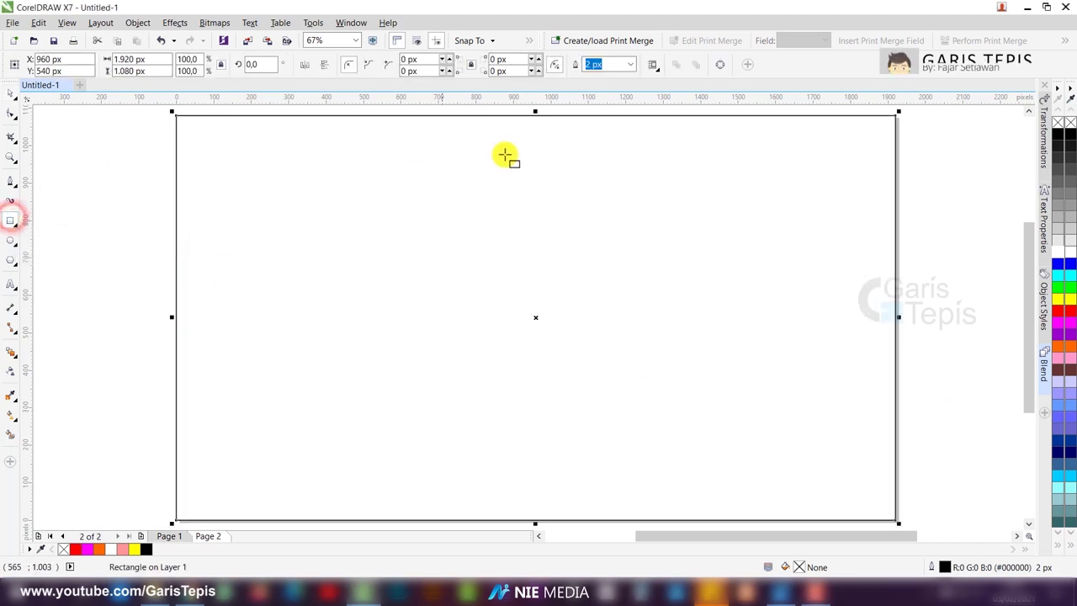
left_click(1061, 137)
right_click(1058, 123)
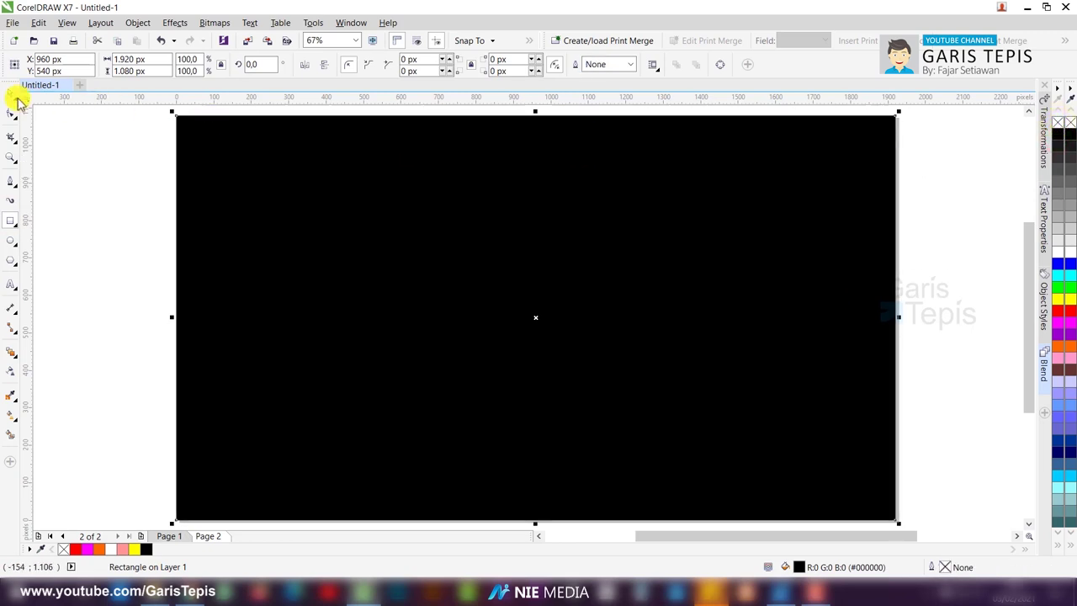
left_click(66, 161)
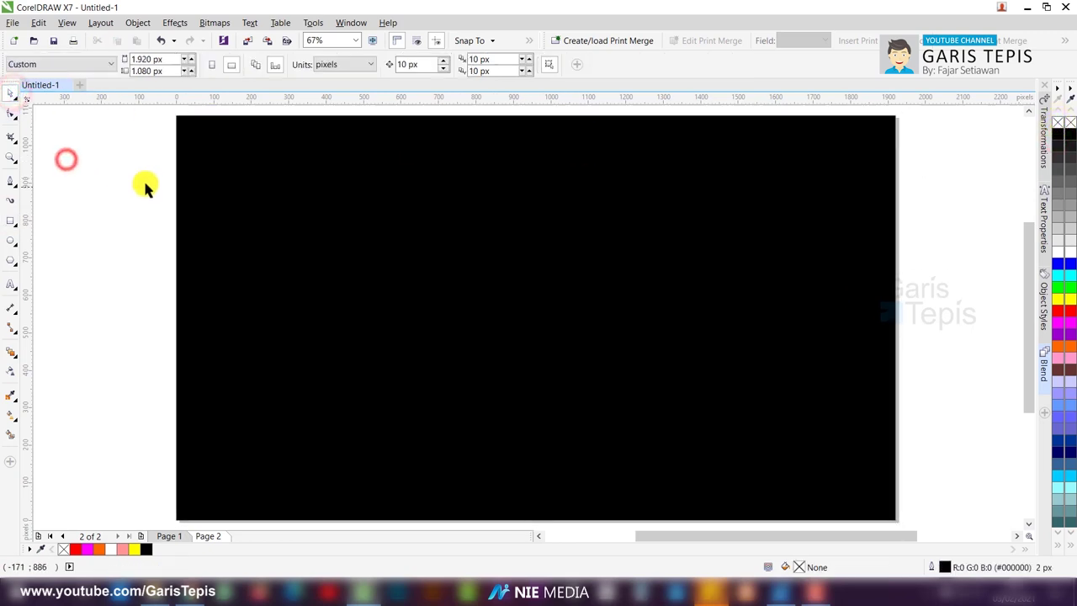
- Draw a white 2 px horizontal line across the page at about Y 753 px and copy it to about Y 398 px
left_click(10, 184)
left_click(177, 240)
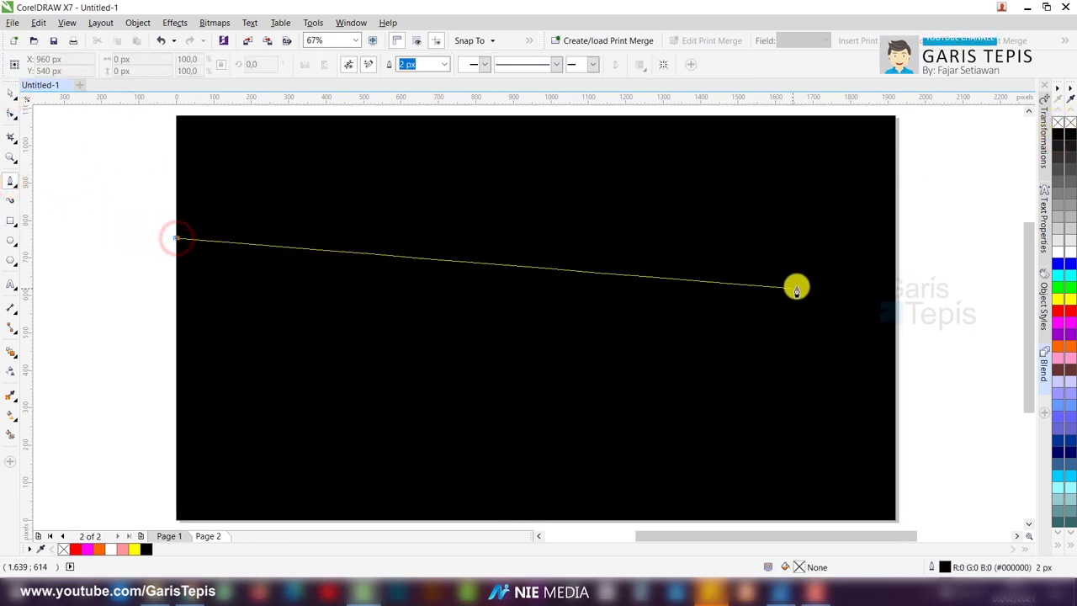
left_click(894, 240)
key("space")
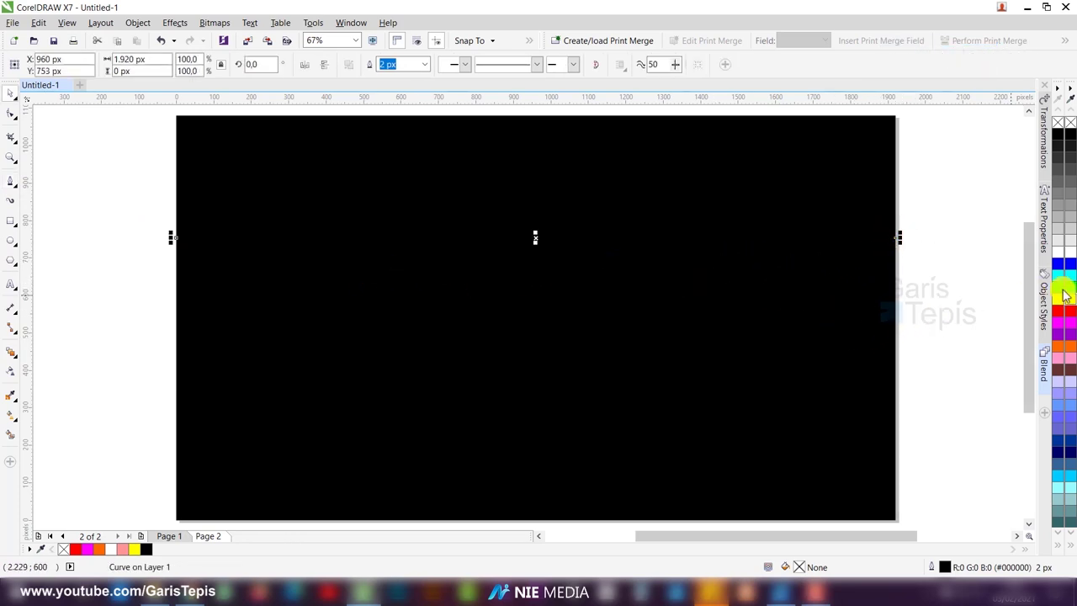
right_click(1062, 259)
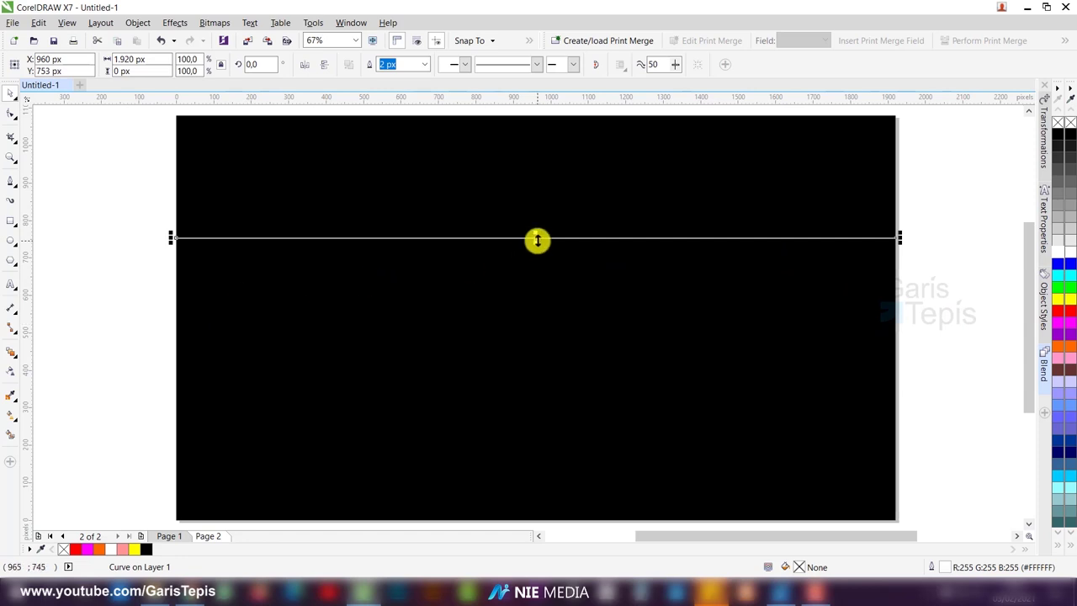
left_click_drag(537, 240, 543, 369)
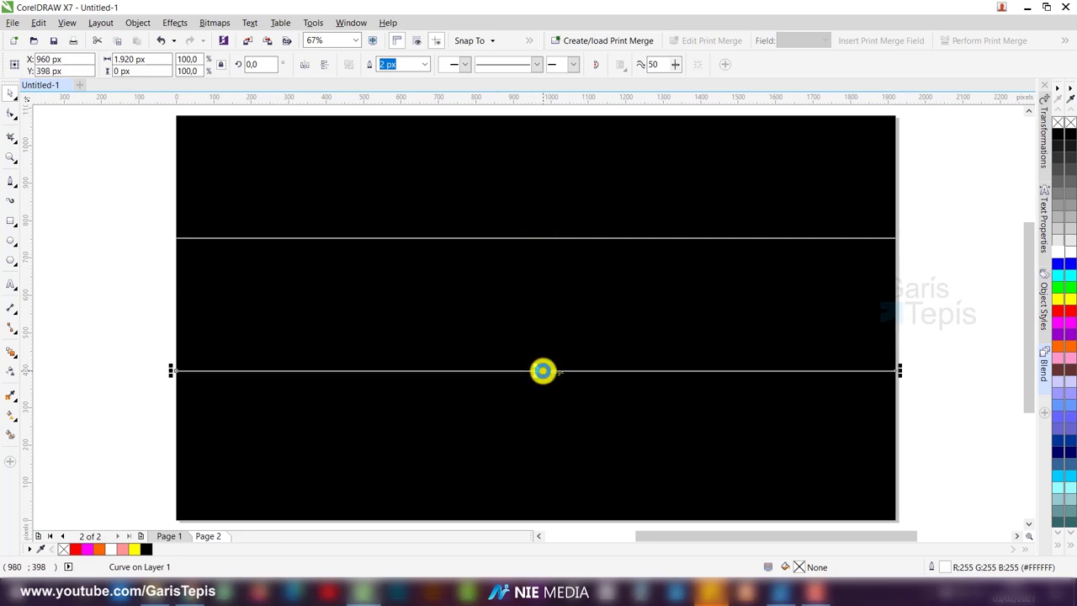
- Blend the two white horizontal lines with 28 steps
left_click_drag(131, 446, 933, 216)
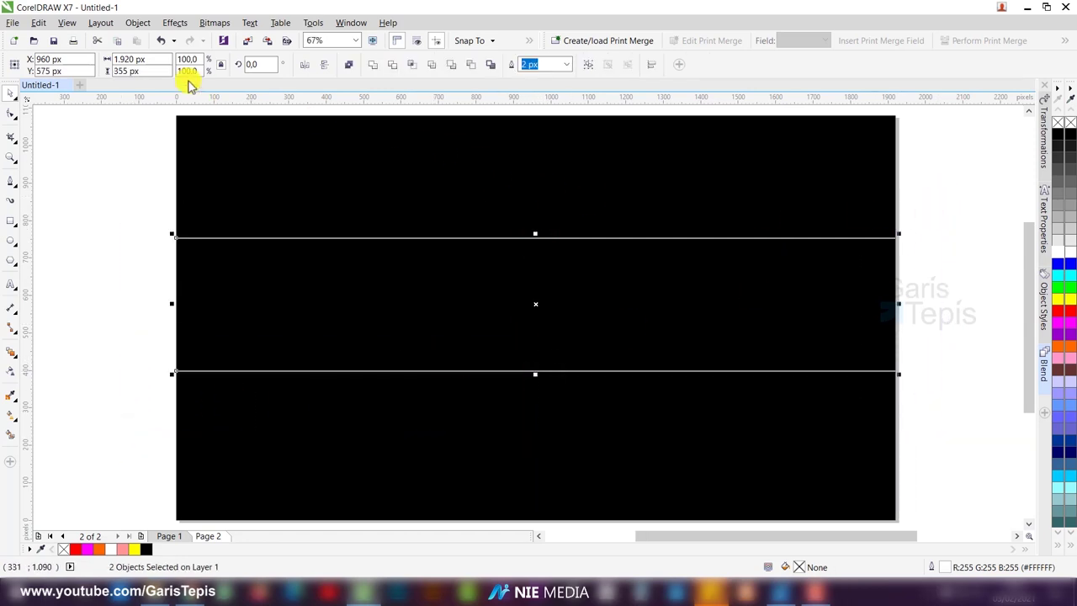
left_click(137, 22)
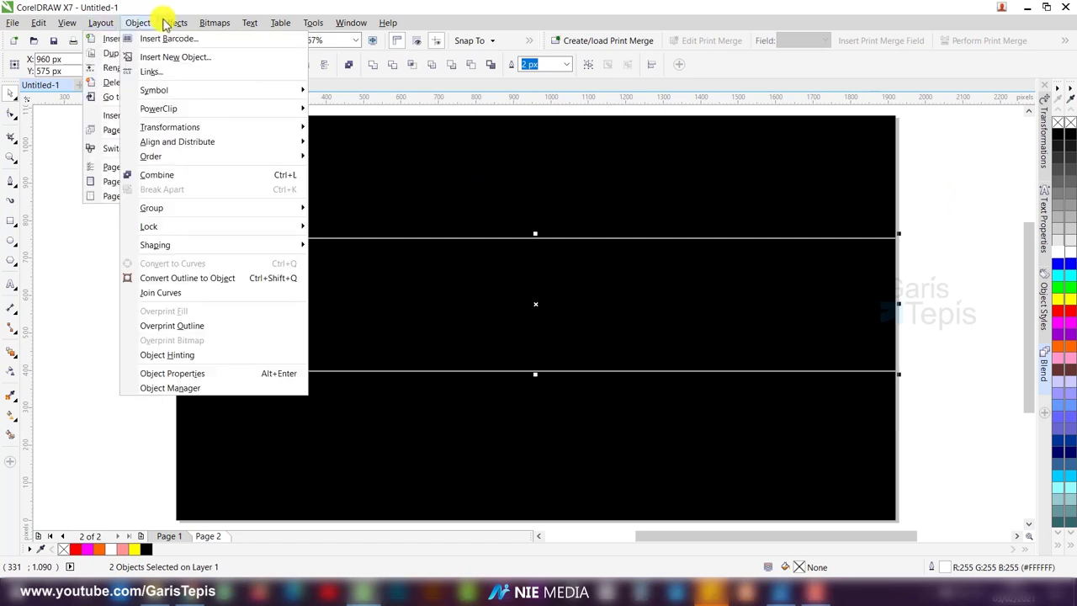
mouse_move(351, 23)
left_click(1044, 366)
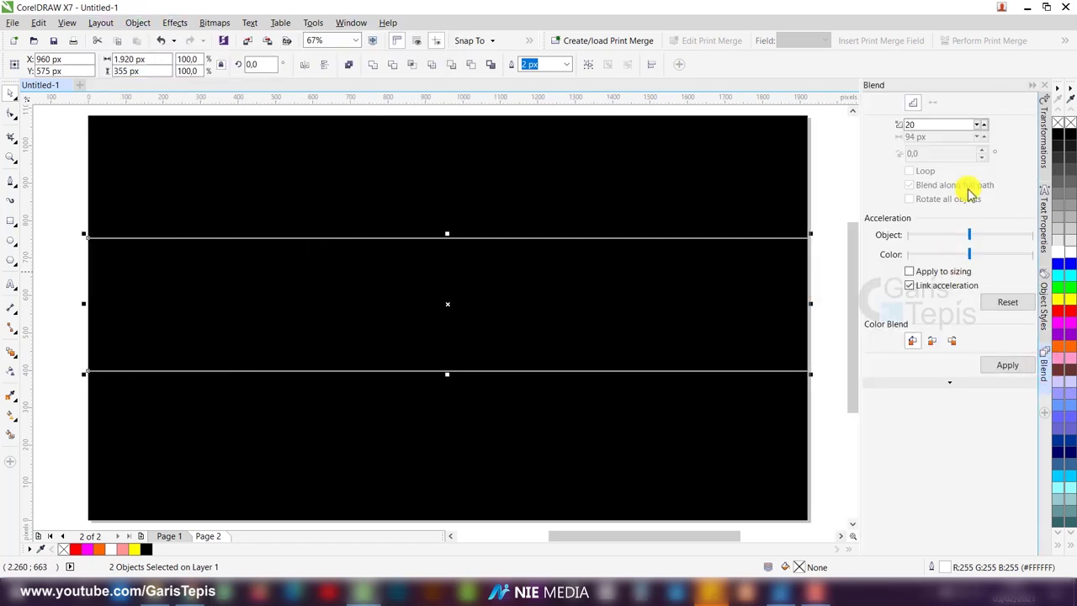
left_click(1006, 363)
left_click(981, 124)
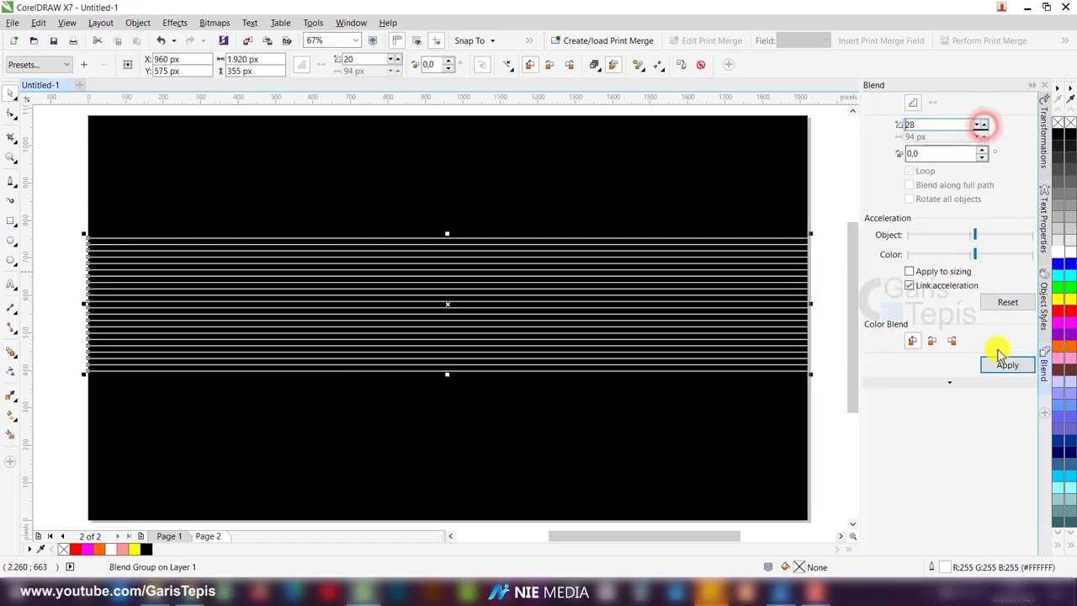
left_click(1001, 364)
- Convert the blend's top and bottom control lines to curves
left_click(11, 111)
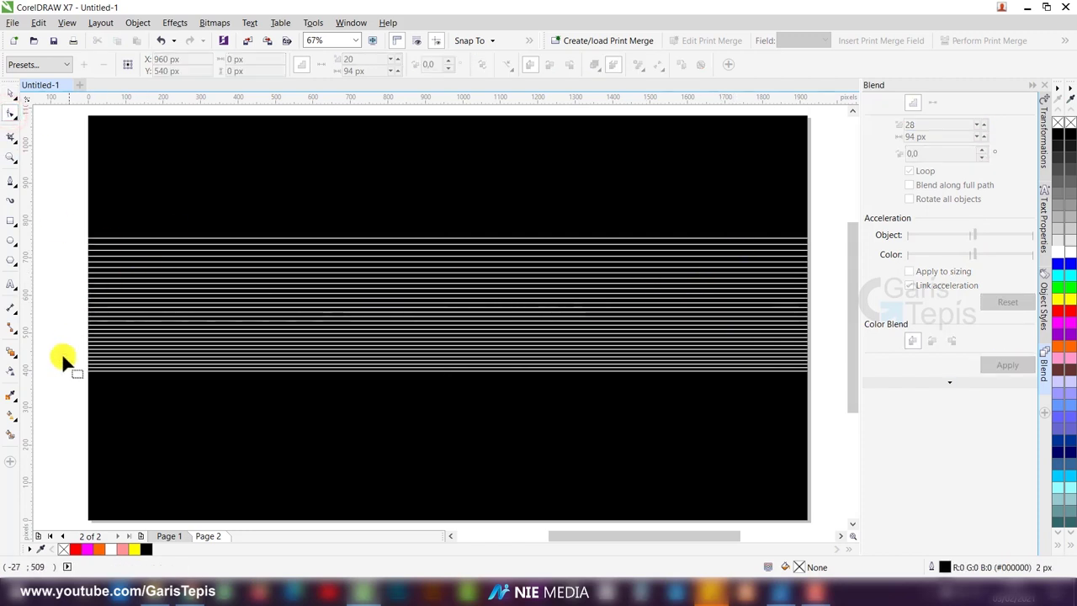
left_click(59, 389)
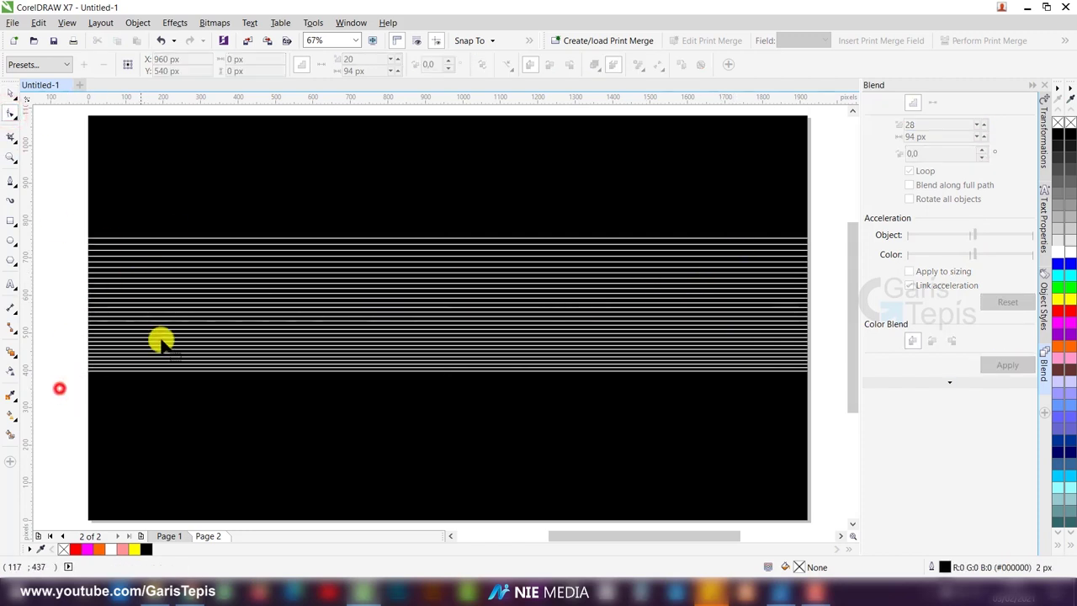
left_click(611, 238)
left_click_drag(817, 216, 80, 307)
left_click(193, 64)
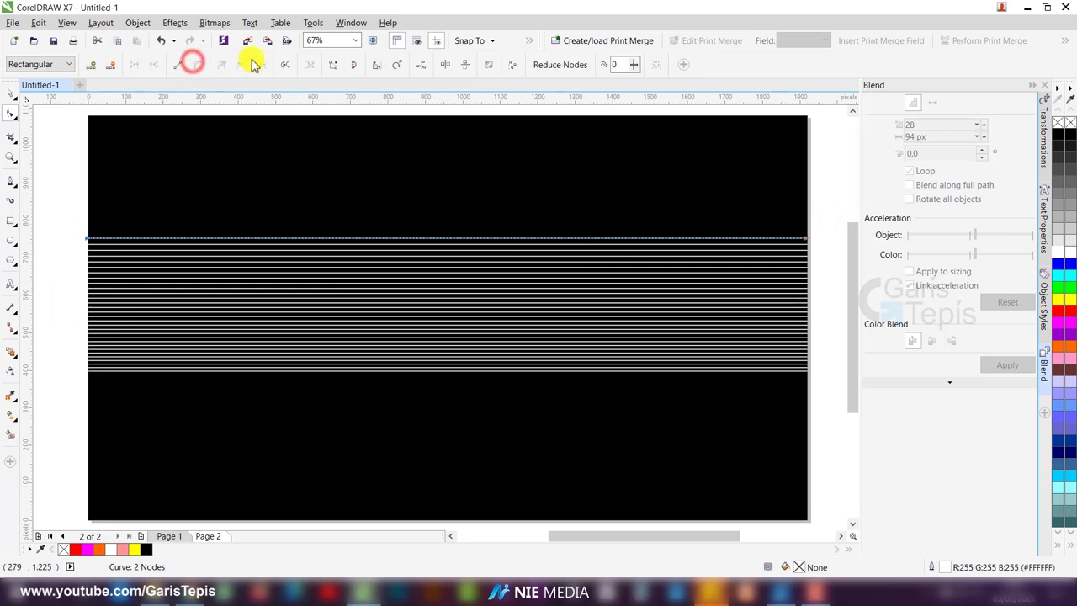
left_click_drag(72, 392, 643, 313)
left_click(193, 64)
- Bow the bottom control curve upward and pull its right end node down to the page's bottom edge at about X 1870 px
left_click_drag(325, 373, 782, 375)
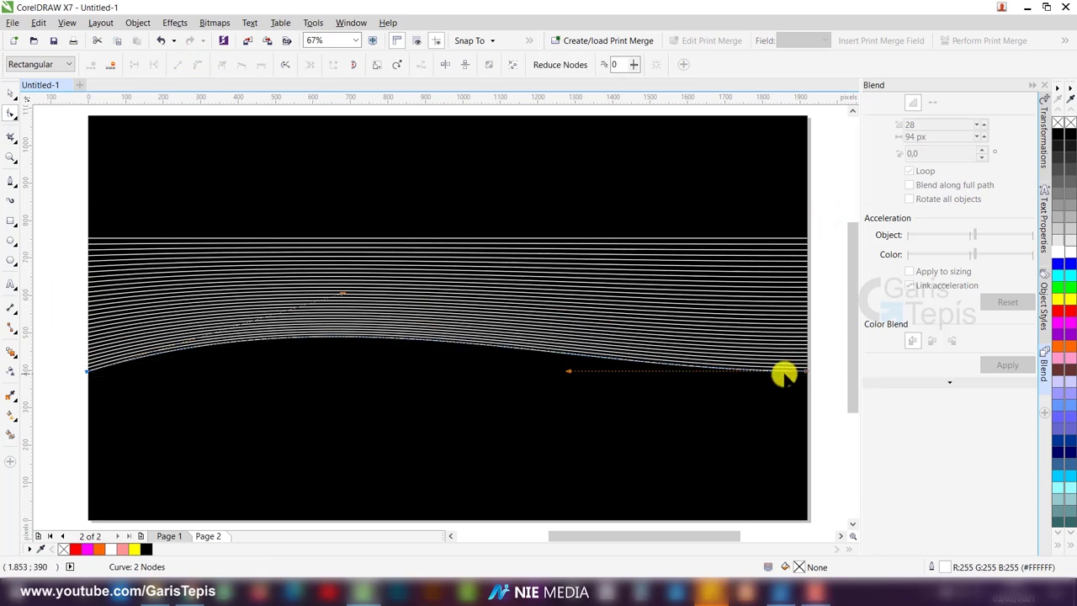
left_click(1033, 85)
left_click_drag(655, 370, 610, 474)
left_click(867, 196)
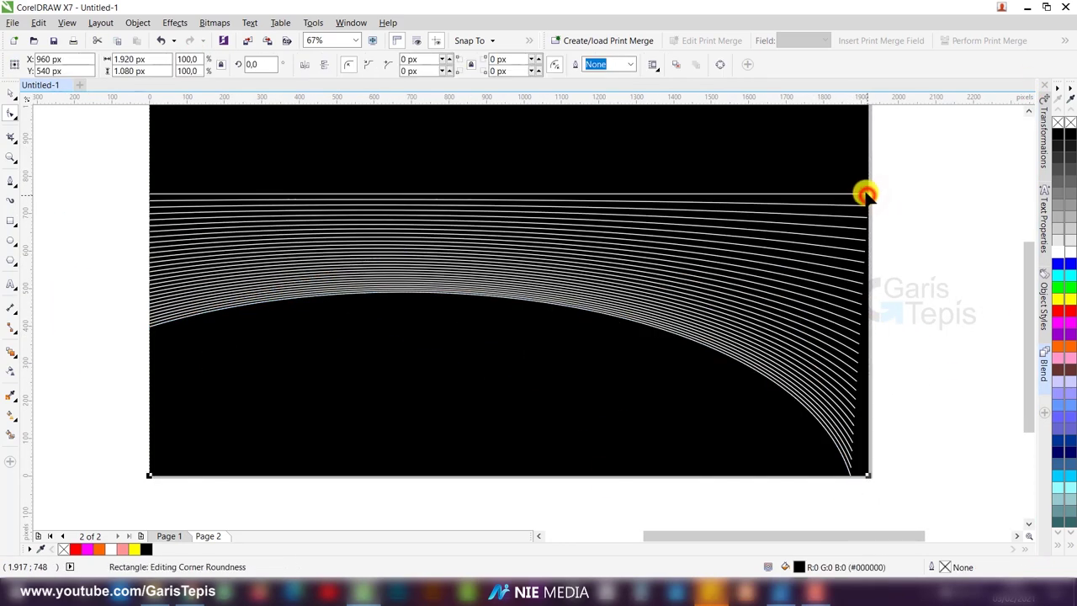
left_click_drag(866, 195, 796, 452)
key("ctrl+z")
- Pull the top control curve's right end to the page's bottom edge at about X 1600 px and add a node forming a dip on its left
left_click_drag(867, 197, 753, 475)
left_click_drag(512, 481, 570, 260)
left_click(429, 209)
left_click(436, 216)
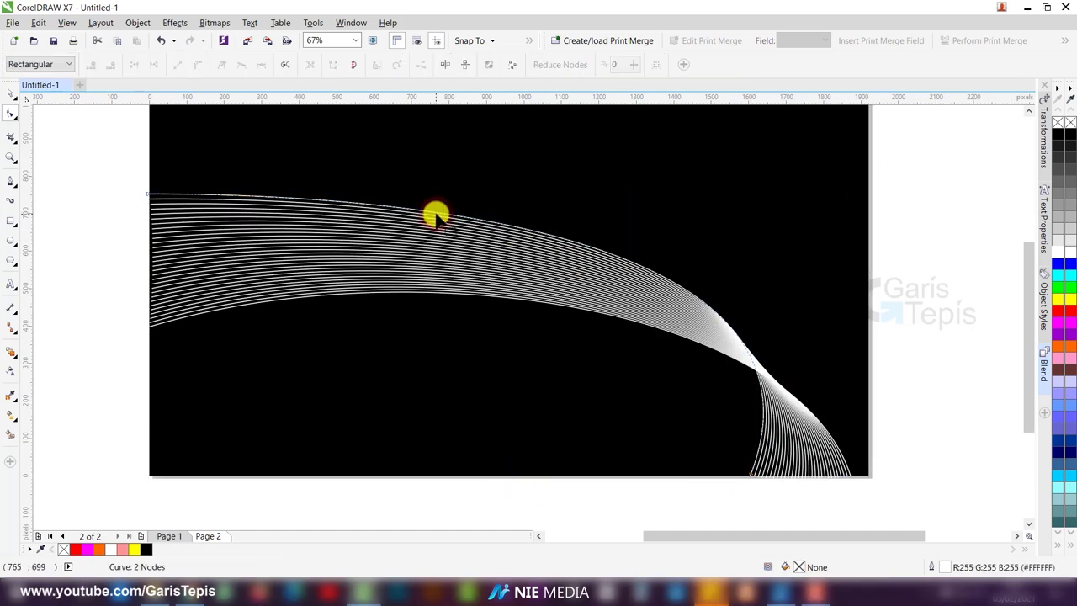
double_click(443, 215)
left_click_drag(443, 215, 365, 361)
left_click_drag(561, 390, 479, 404)
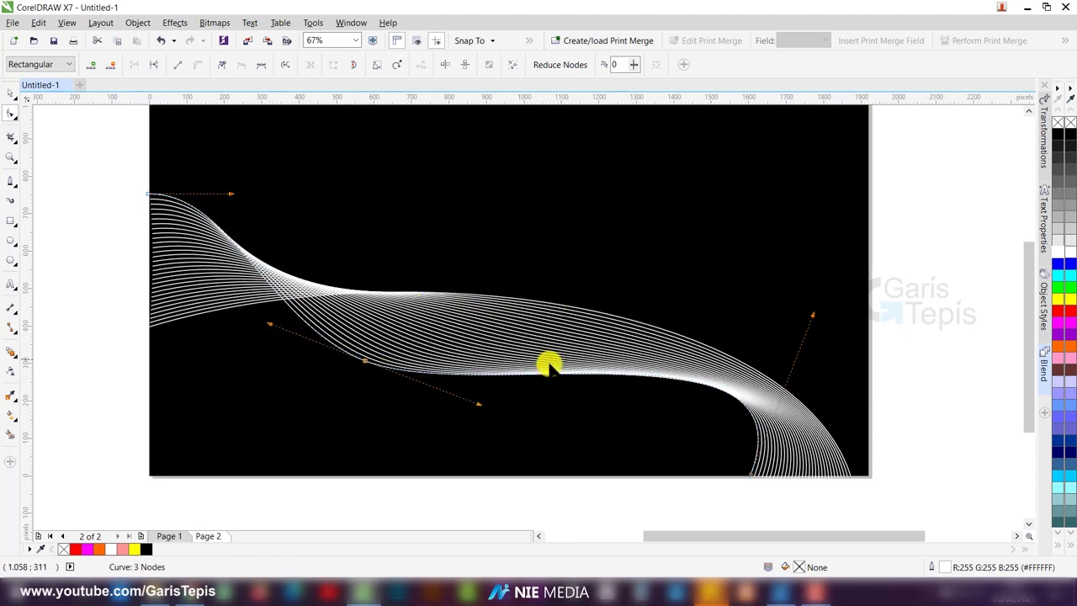
- Add a node midway along the dipped curve, shift it left, and remove the neighbouring node from the dip
double_click(577, 376)
left_click_drag(577, 374, 409, 376)
double_click(365, 367)
- Spread the two control curves' left end nodes to about Y 940 and 200 px, and add a node arching the undipped curve
left_click_drag(149, 176, 156, 401)
double_click(404, 320)
- Add a node on the dipped curve's right part and raise it into a crest at about X 1430, Y 620 px
left_click(673, 388)
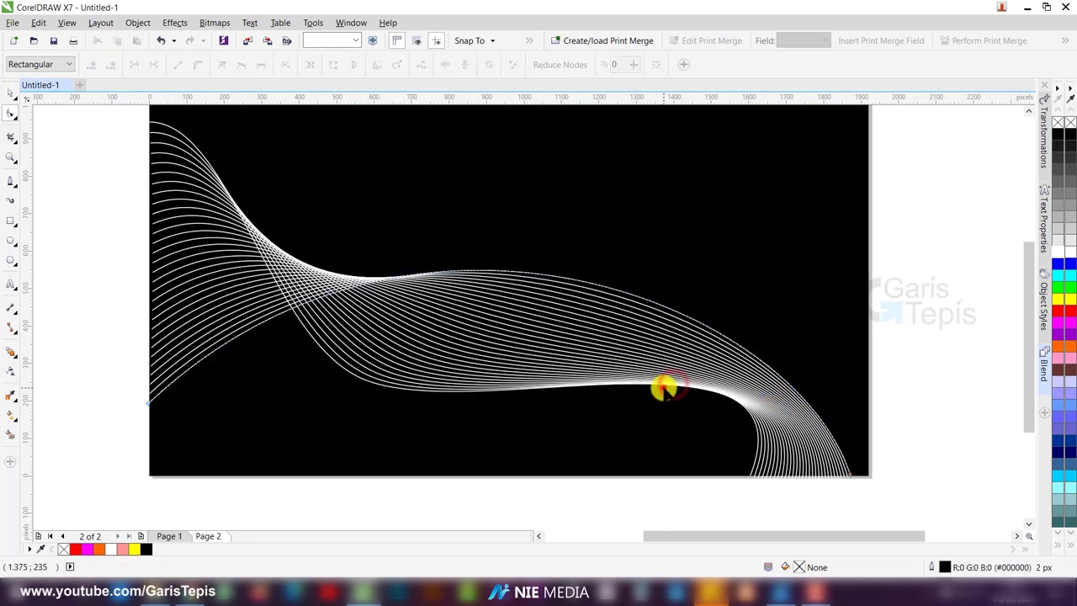
left_click(640, 393)
double_click(426, 390)
left_click_drag(426, 389, 686, 252)
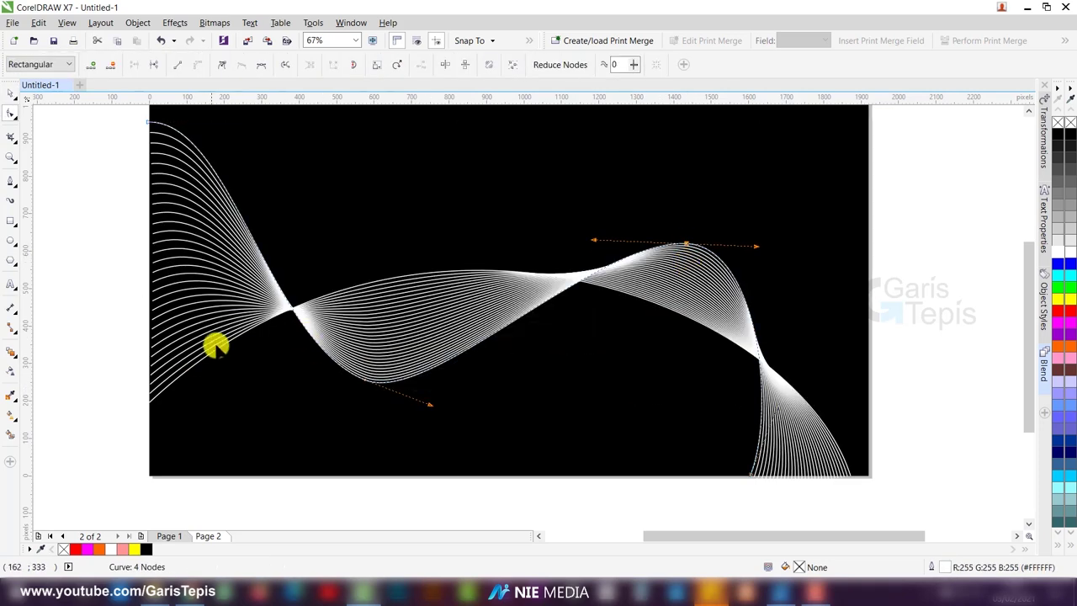
- Slide the crested curve's right end node along the page's bottom edge to about X 1370 px and lower the other curve's left end node
left_click_drag(251, 328, 398, 211)
double_click(529, 312)
left_click_drag(755, 475, 665, 475)
scroll(452, 369, "down", 1)
left_click(215, 396)
left_click_drag(228, 404, 488, 360)
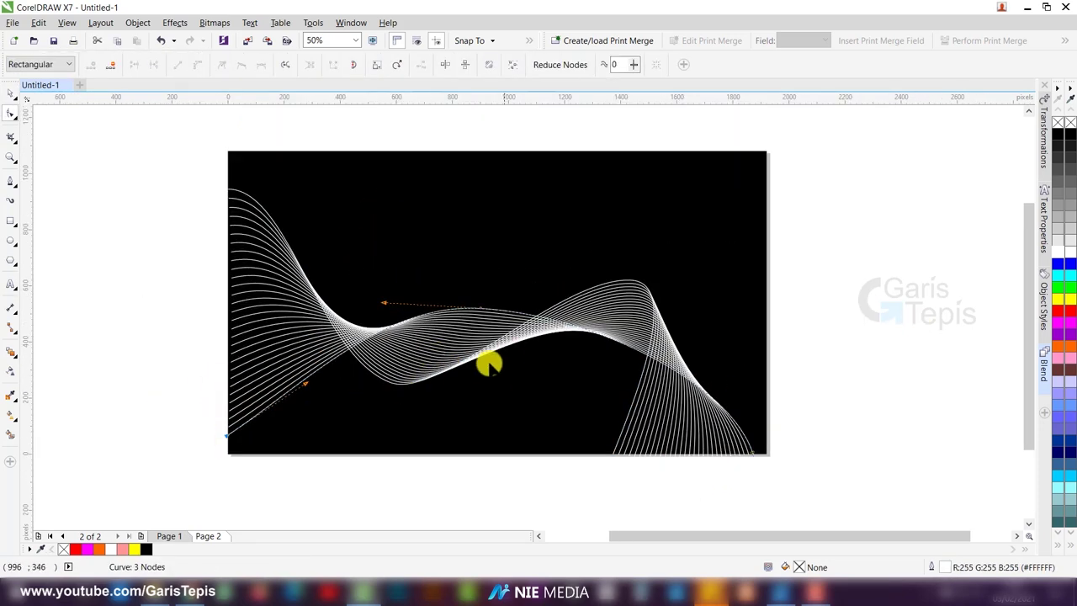
- Raise the middle of the control curve starting at the page's lower-left corner, refine the curvature near its right end, and deselect it
left_click(387, 383)
left_click_drag(387, 383, 484, 274)
left_click(751, 448)
left_click_drag(730, 385, 749, 354)
left_click(836, 345)
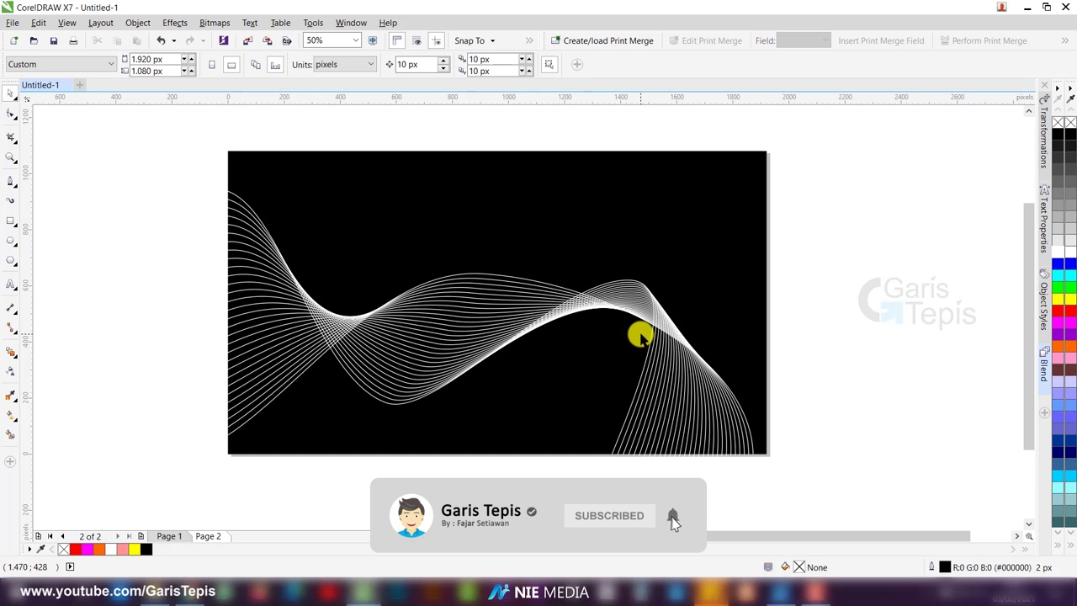
- Duplicate the black background rectangle above the page at about X 960, Y 1648 px
scroll(641, 337, "up", 1)
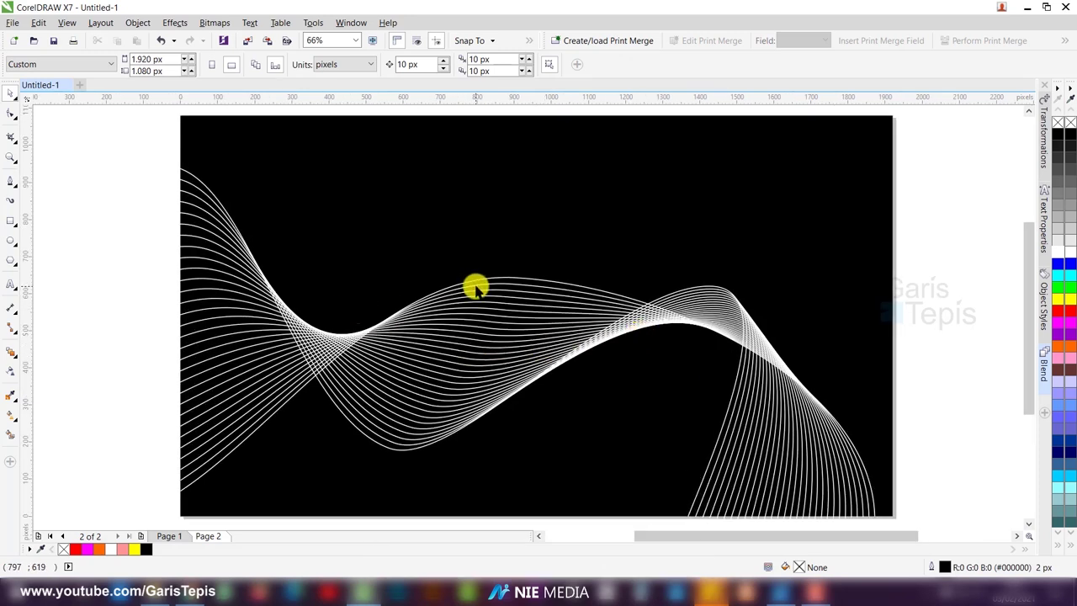
scroll(529, 272, "down", 3)
left_click_drag(577, 262, 522, 333)
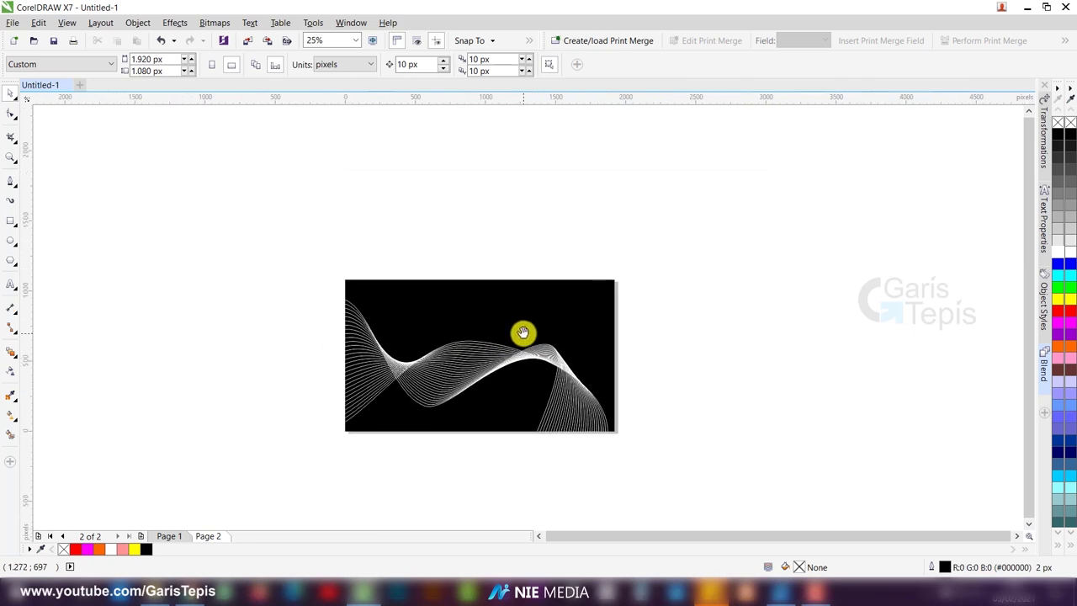
left_click(482, 313)
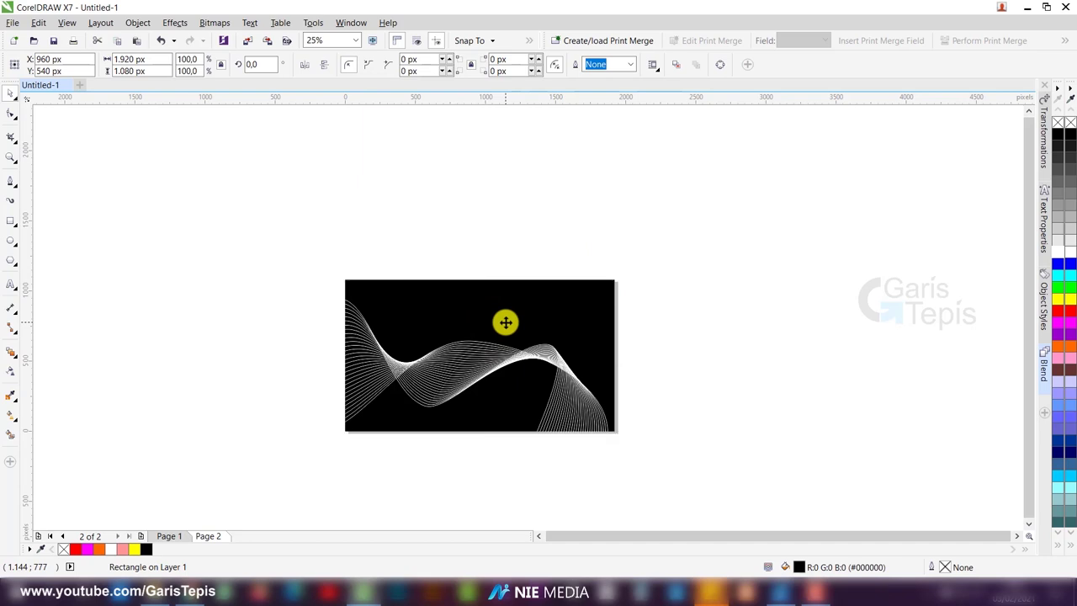
left_click_drag(505, 322, 516, 176)
right_click(517, 176)
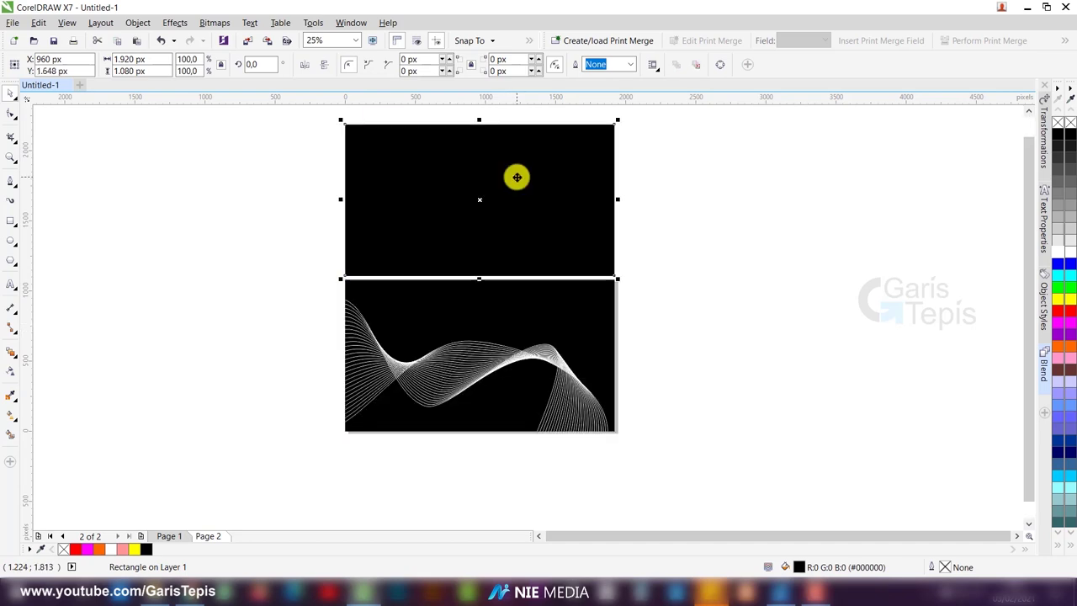
- Apply a linear fountain fill to the upper rectangle from its lower-left to upper-right corner, ending in red #FF0000
left_click(8, 415)
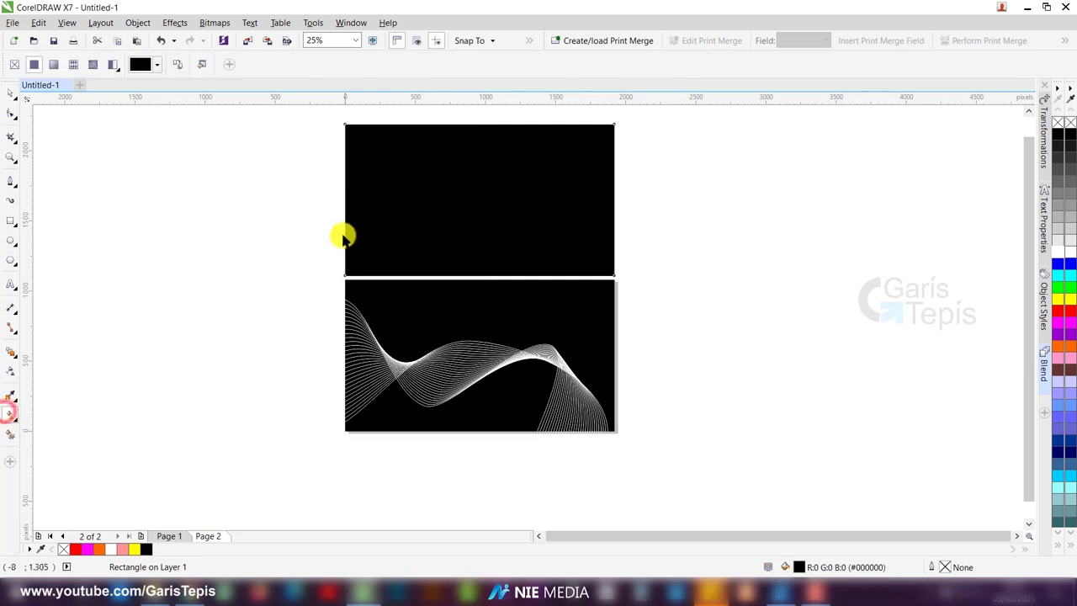
left_click_drag(340, 270, 613, 127)
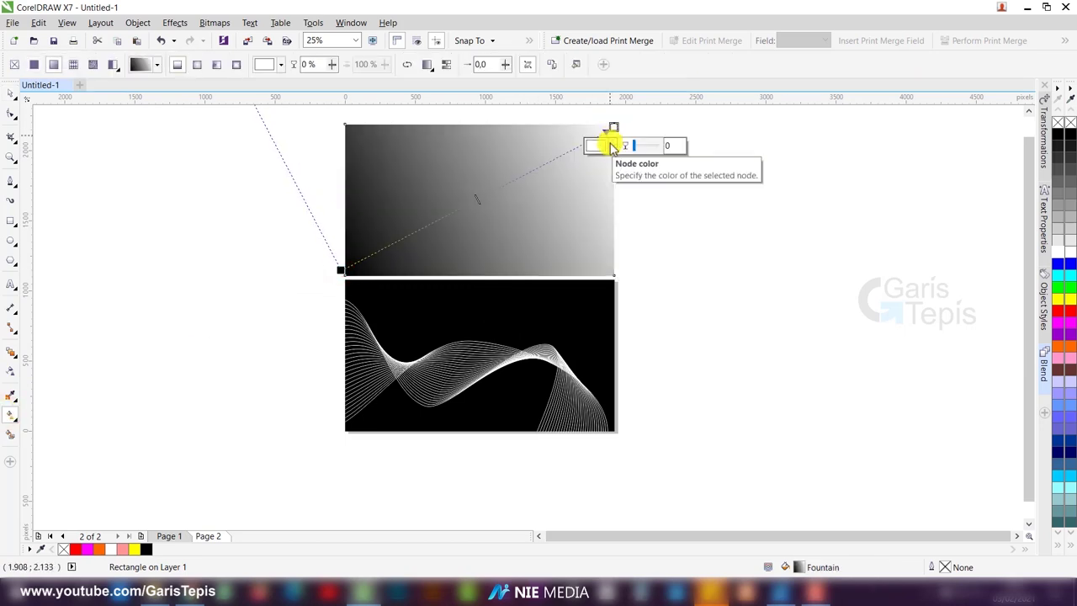
left_click(610, 150)
left_click(677, 212)
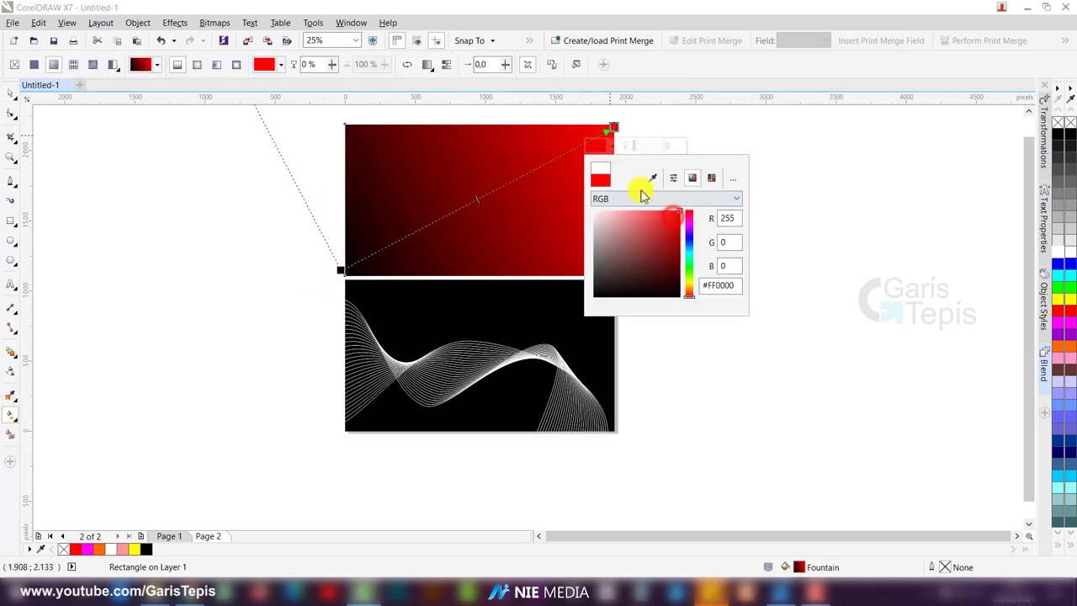
- Add two colour nodes along the rectangle's gradient: magenta at 83% and dark blue at 60%
double_click(567, 152)
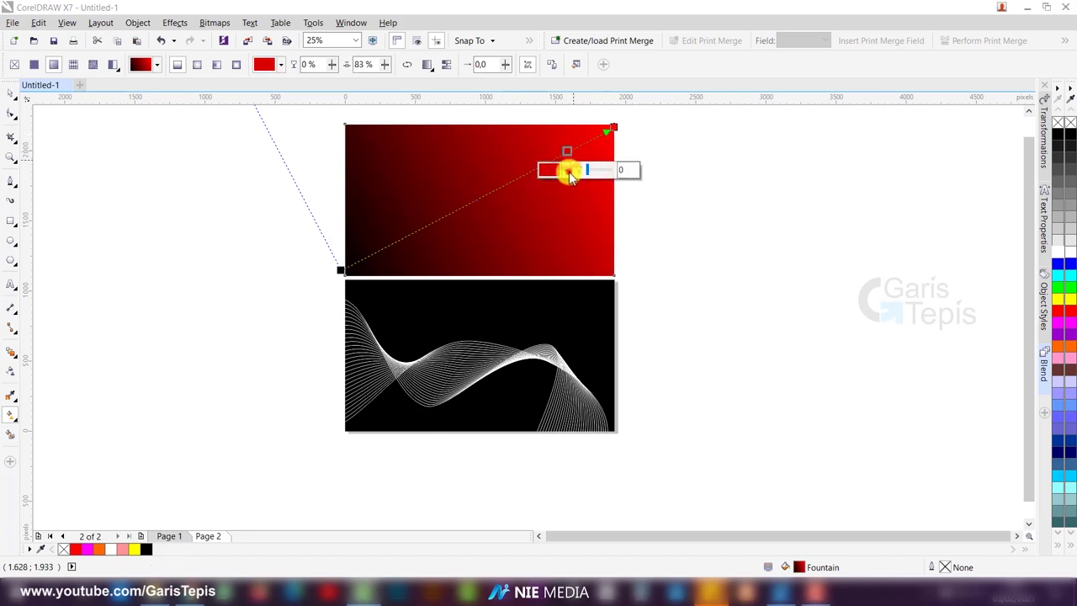
left_click(569, 170)
left_click(642, 245)
double_click(504, 183)
left_click(505, 201)
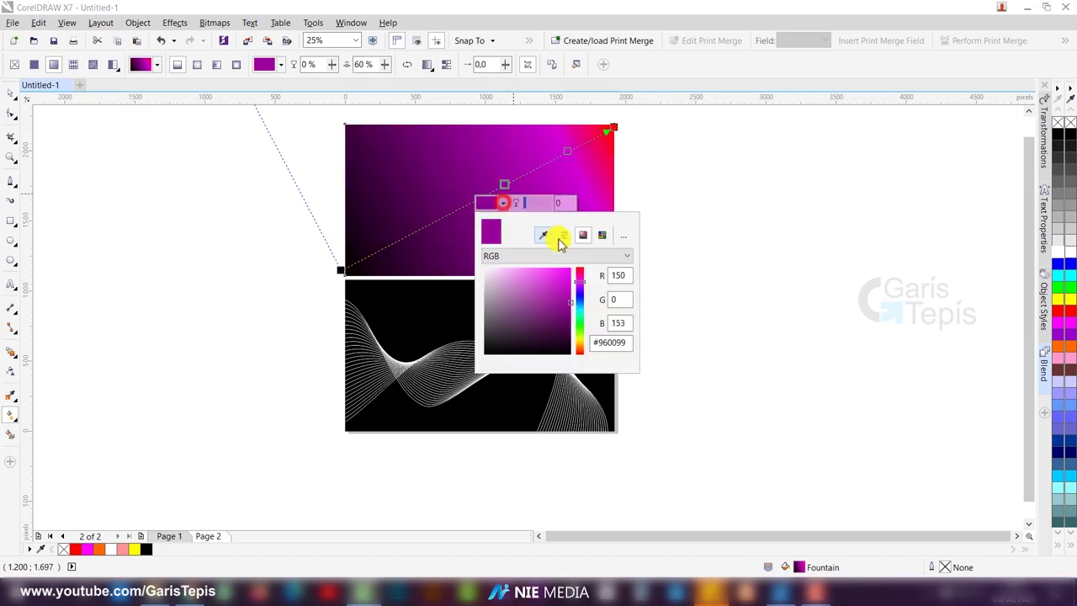
left_click(579, 302)
left_click(432, 228)
- Add a dark green colour node to the gradient at 31%
double_click(425, 225)
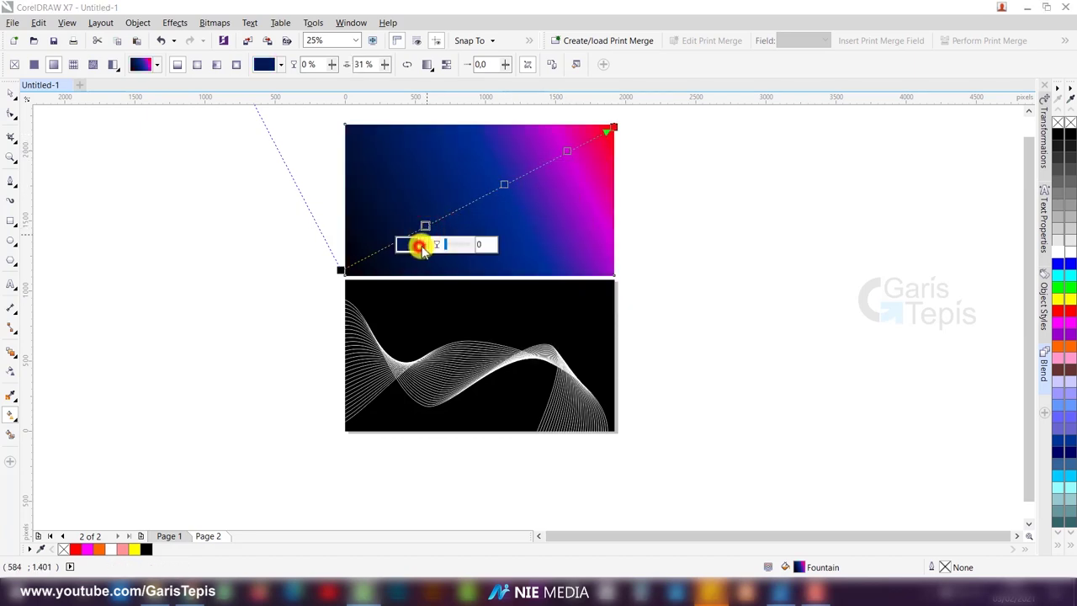
left_click(416, 244)
left_click_drag(500, 340, 499, 365)
left_click(373, 260)
- Recolour the gradient's black start node yellow and the 31% node bright green #00FF1E
left_click(340, 269)
left_click(329, 289)
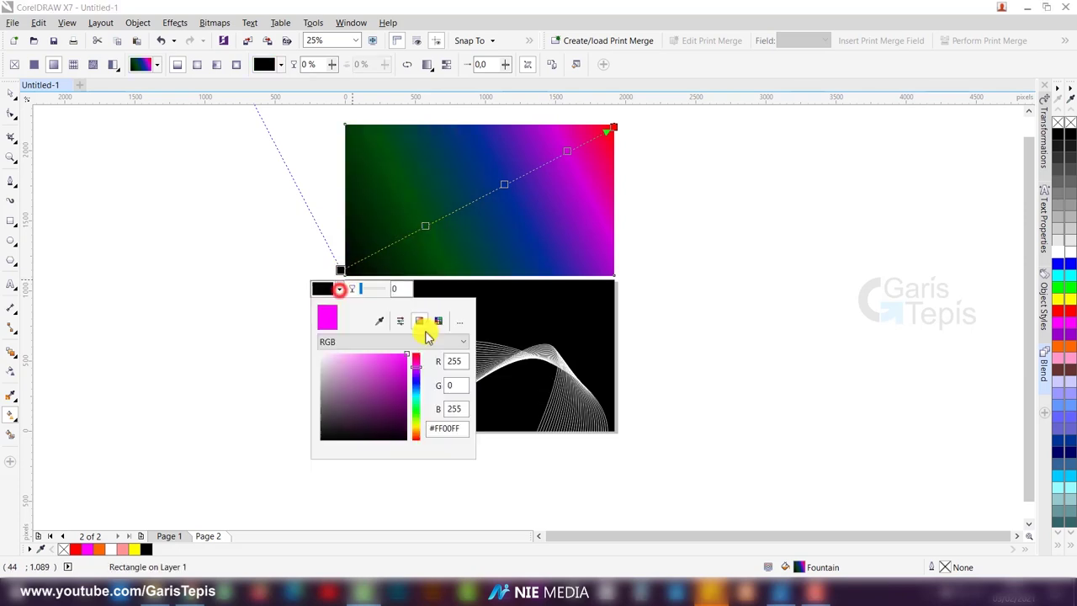
left_click(416, 428)
left_click(405, 356)
left_click(425, 226)
left_click(415, 245)
left_click(492, 307)
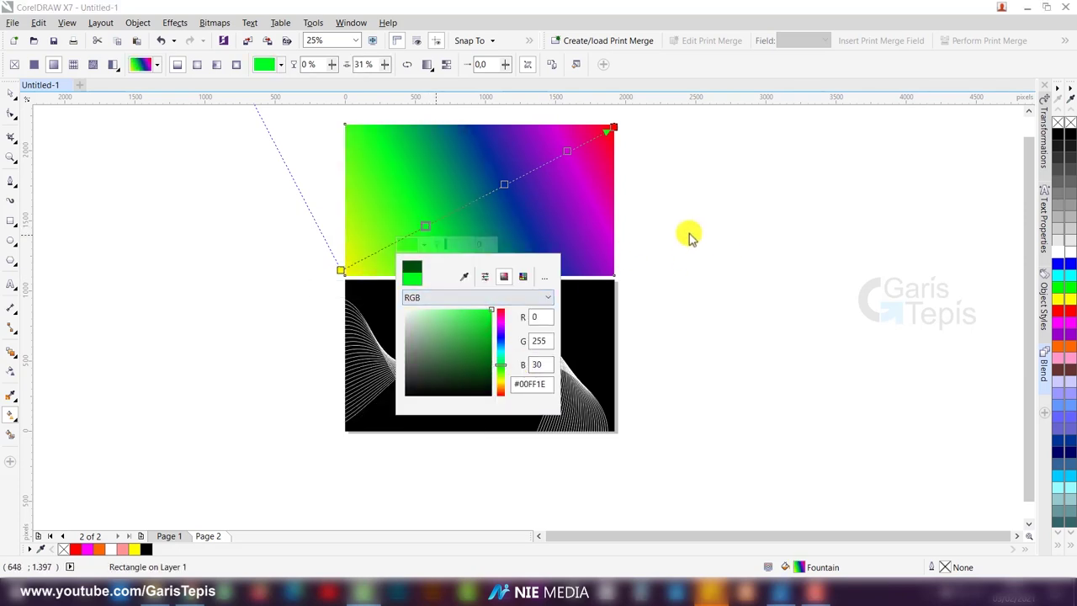
- Recolour the gradient's blue middle node orange and reposition it at 55%
left_click(504, 184)
left_click(495, 203)
left_click_drag(570, 327, 566, 353)
left_click(714, 224)
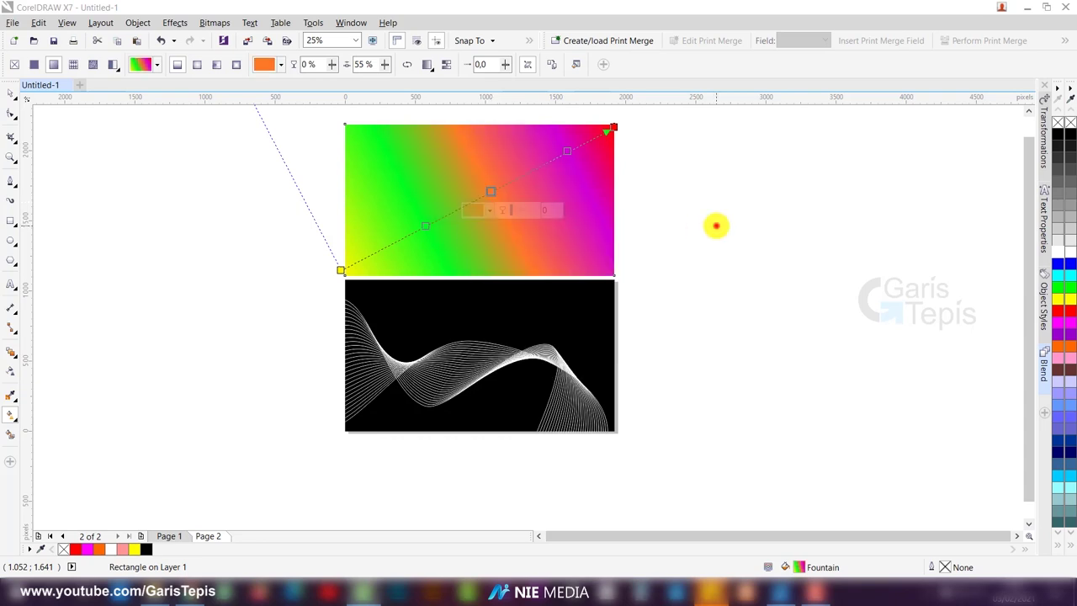
- Centre the gradient rectangle on the page, over the black background and white lines
key("space")
key("F4")
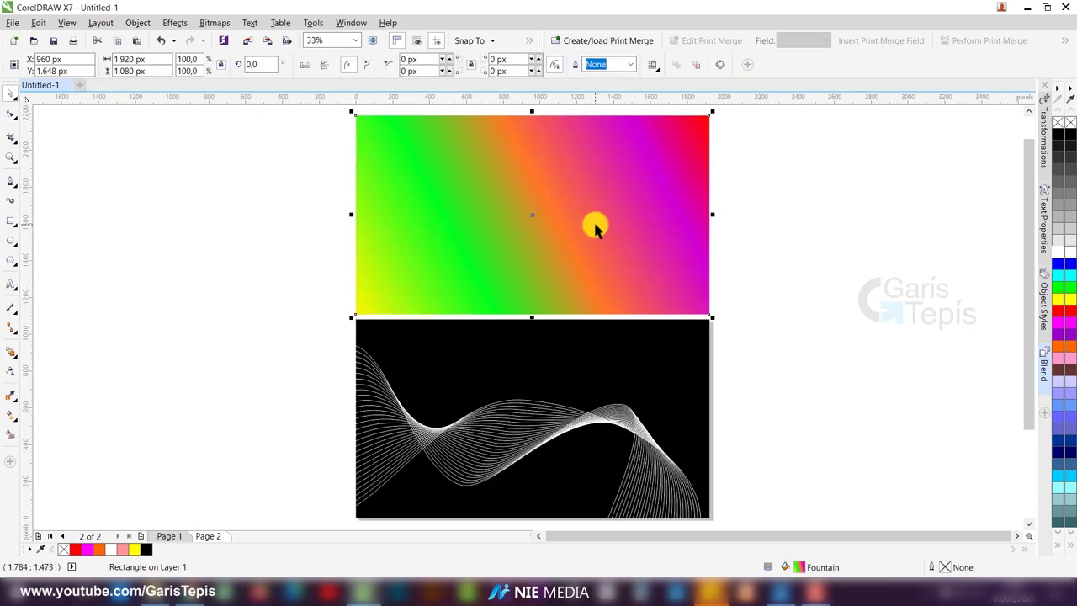
key("p")
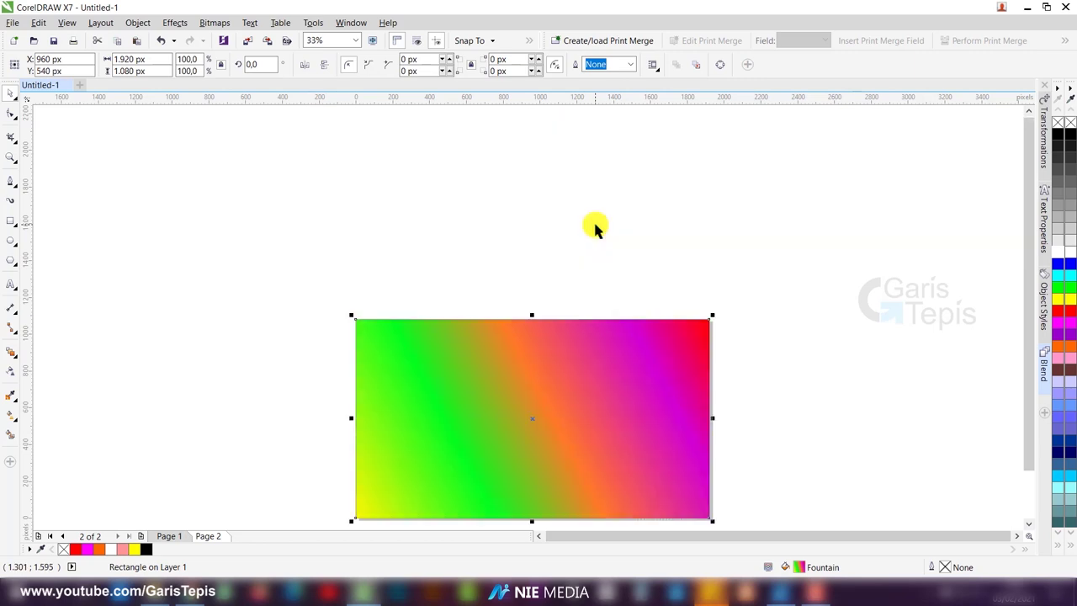
key("F4")
left_click(921, 178)
- Set the gradient rectangle's transparency merge mode to Color
left_click(803, 208)
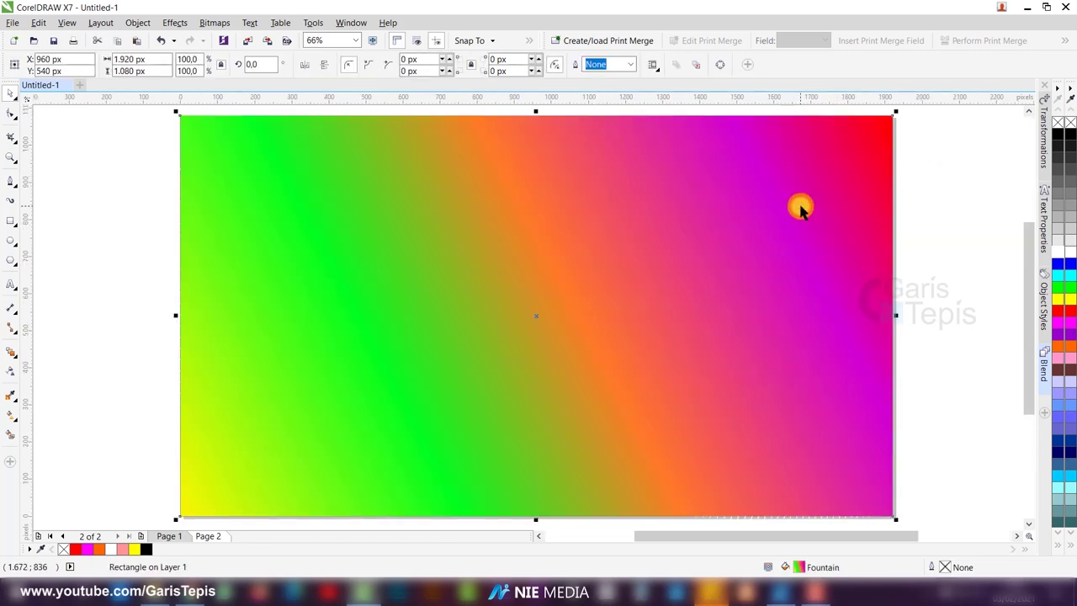
left_click(11, 373)
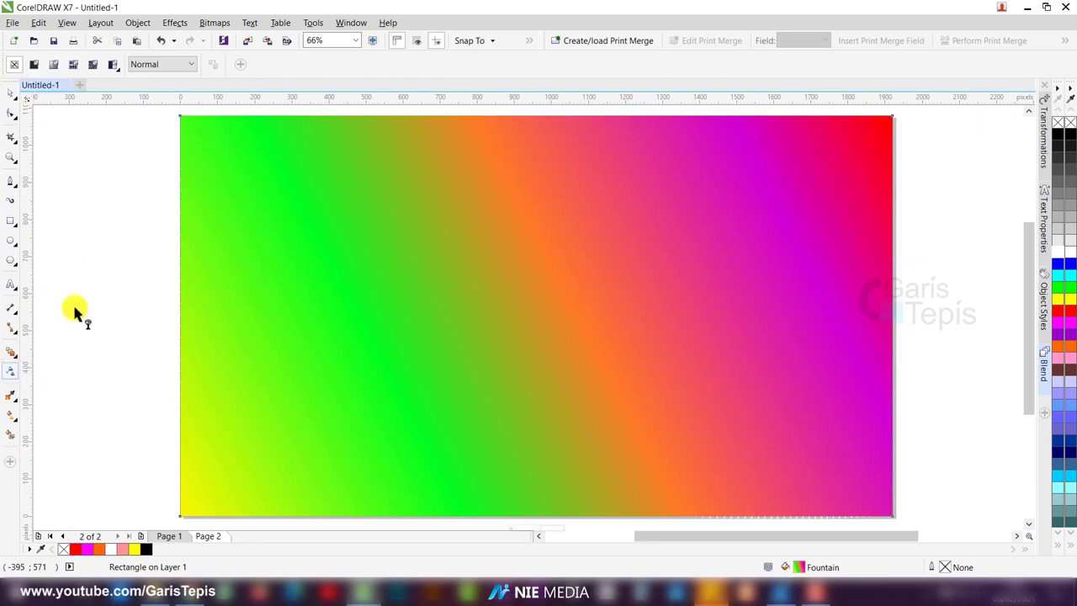
left_click(143, 69)
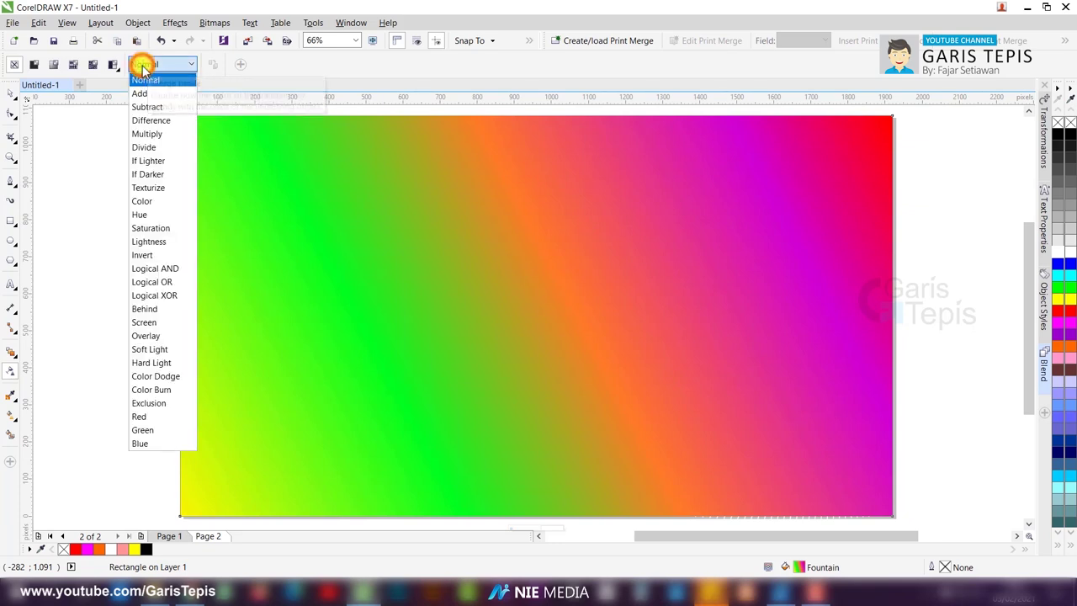
left_click(164, 199)
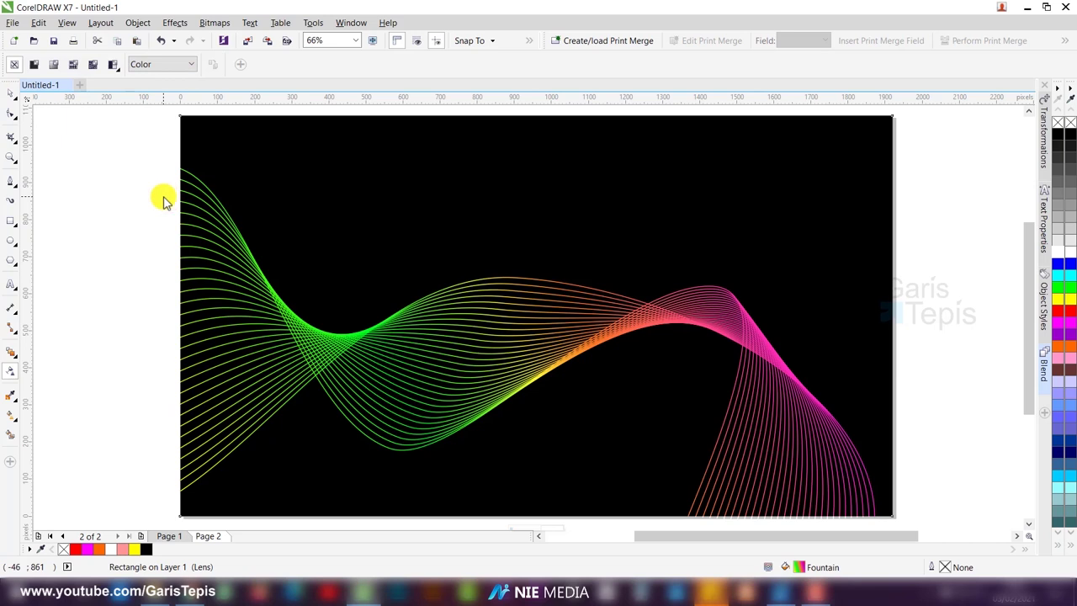
left_click(12, 99)
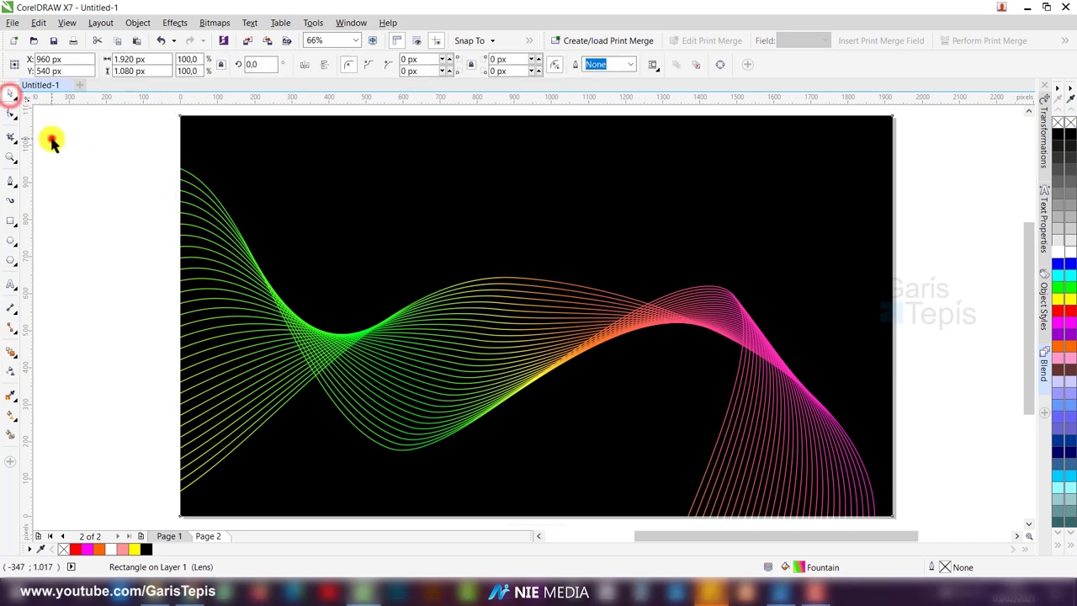
left_click(50, 133)
- Duplicate the wavy line blend and place a vertically mirrored copy at about X 1052, Y 889 px
left_click(538, 323)
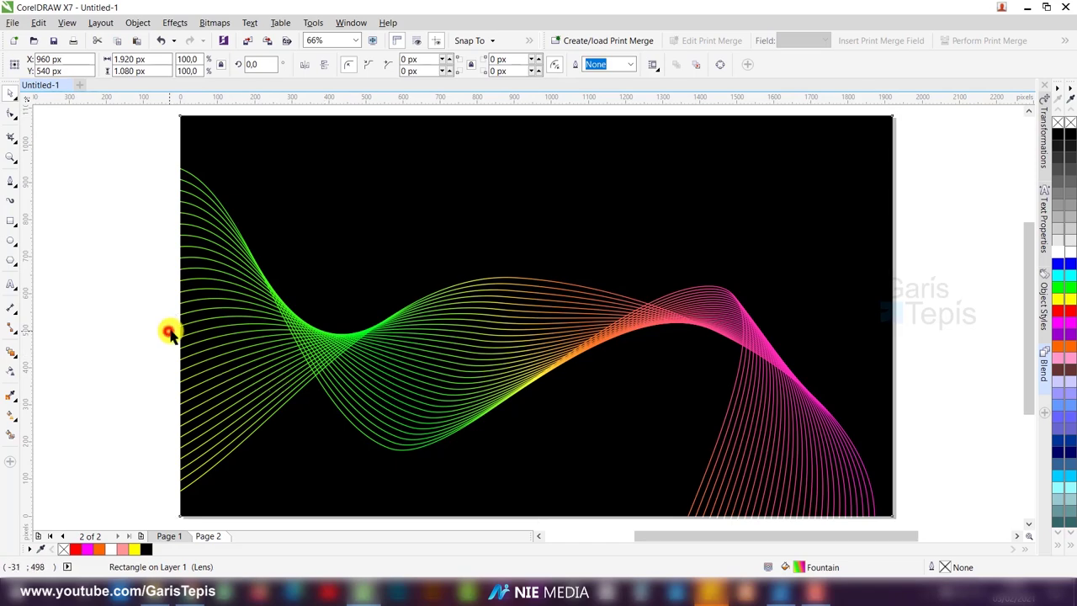
left_click(169, 332)
left_click_drag(174, 293, 227, 150)
left_click(594, 192)
left_click(594, 192)
- Rotate the mirrored wave copy to about 332.4 degrees, enlarge it to 107.5%, and position it at about X 318, Y 1352 px
scroll(872, 159, "down", 1)
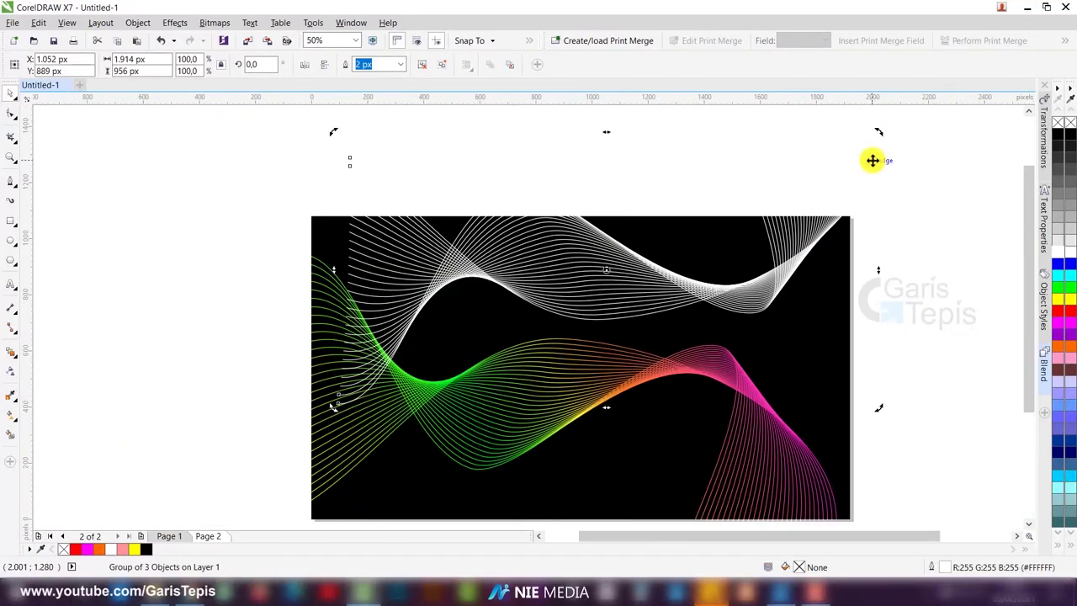
left_click_drag(873, 159, 886, 272)
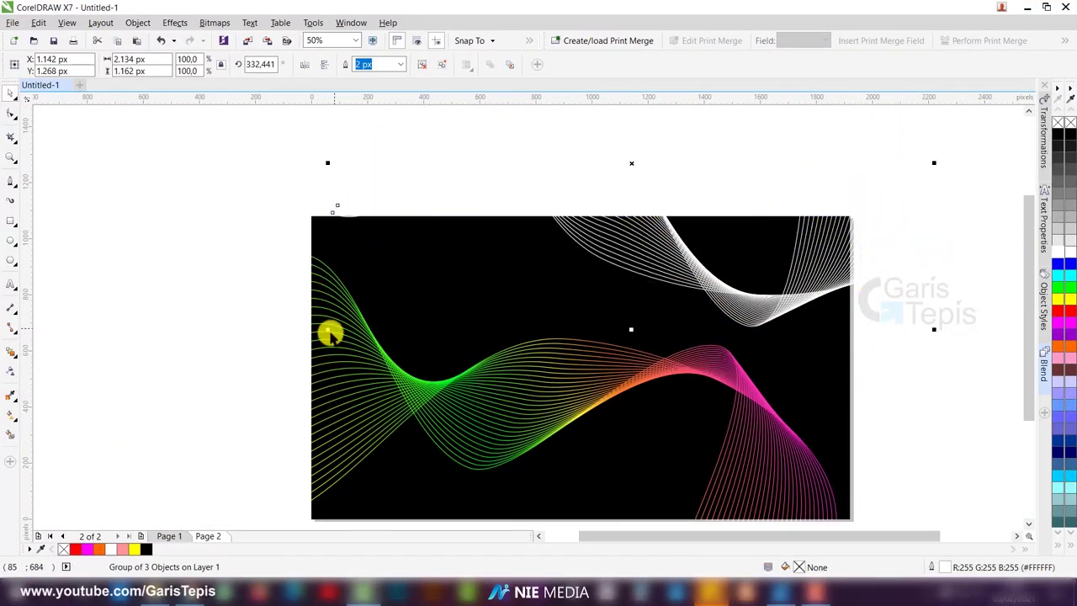
left_click_drag(329, 328, 658, 229)
- Order the white wave copy behind the gradient rectangle so it takes on the gradient colours
key("Escape")
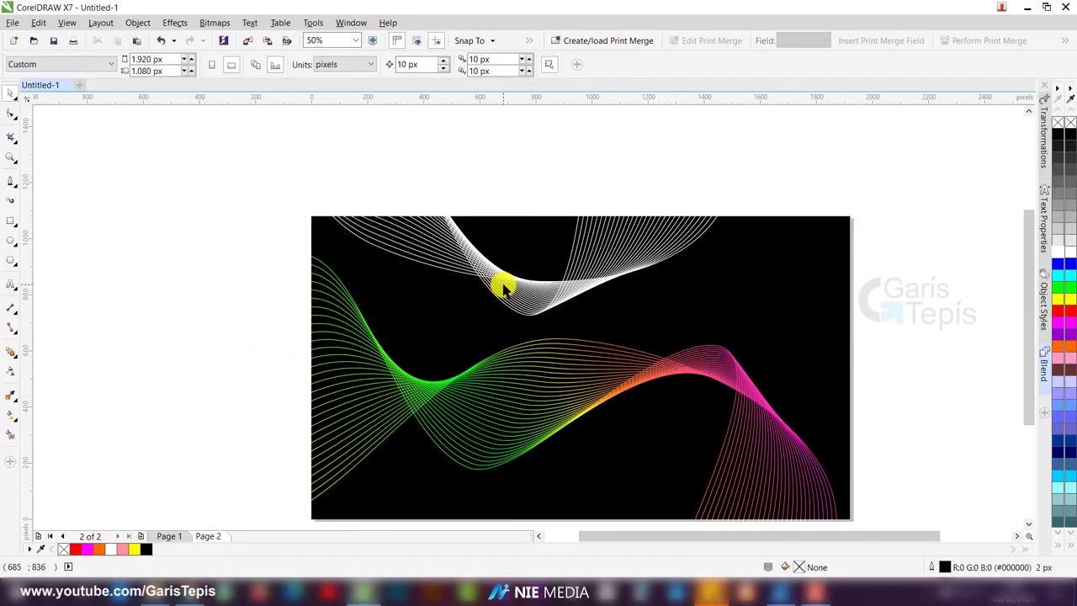
left_click(505, 287)
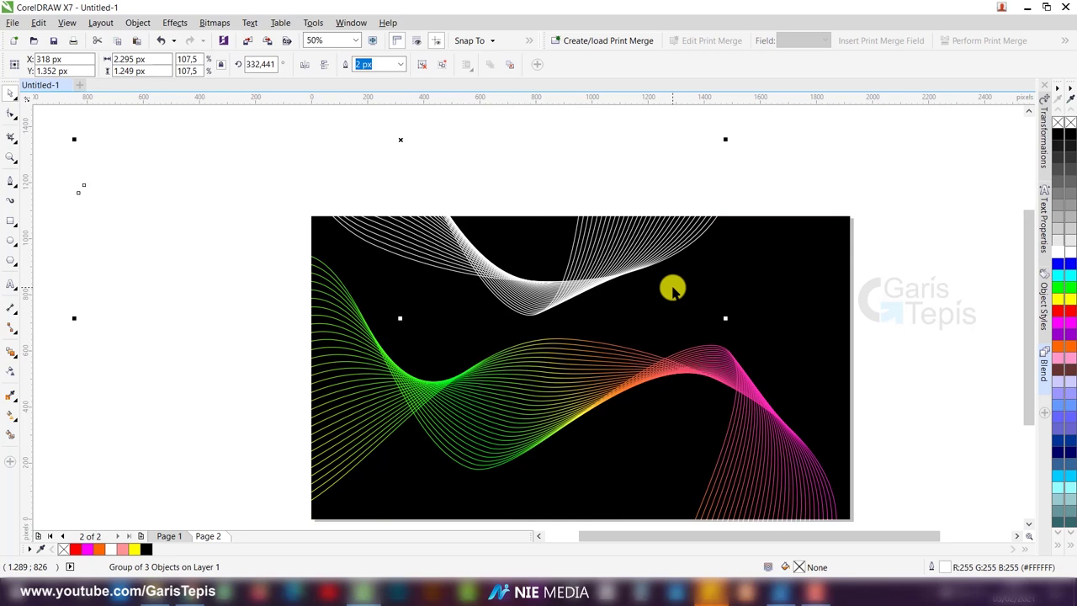
left_click(673, 291)
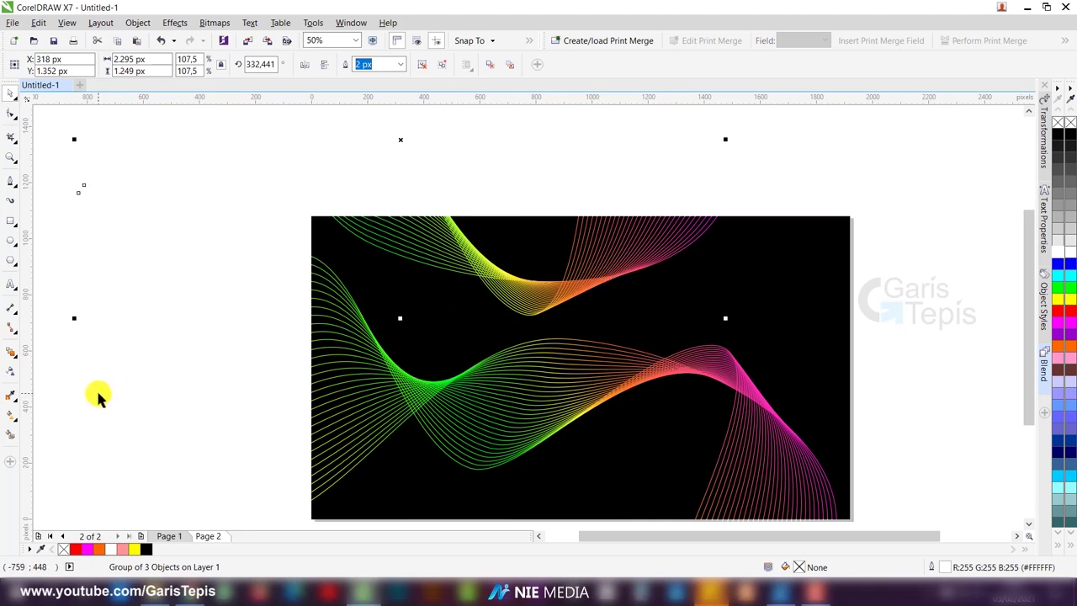
- Apply a linear fountain transparency to the upper wave, fading it downward, and move the gradient's start node farther above the page
left_click(10, 370)
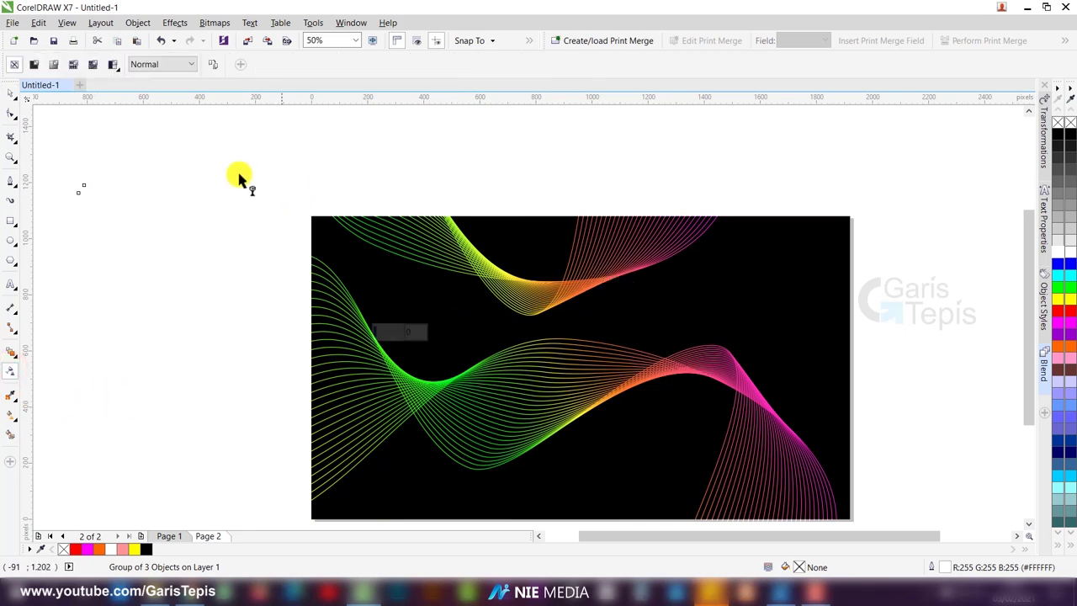
left_click(34, 64)
left_click_drag(545, 178, 505, 345)
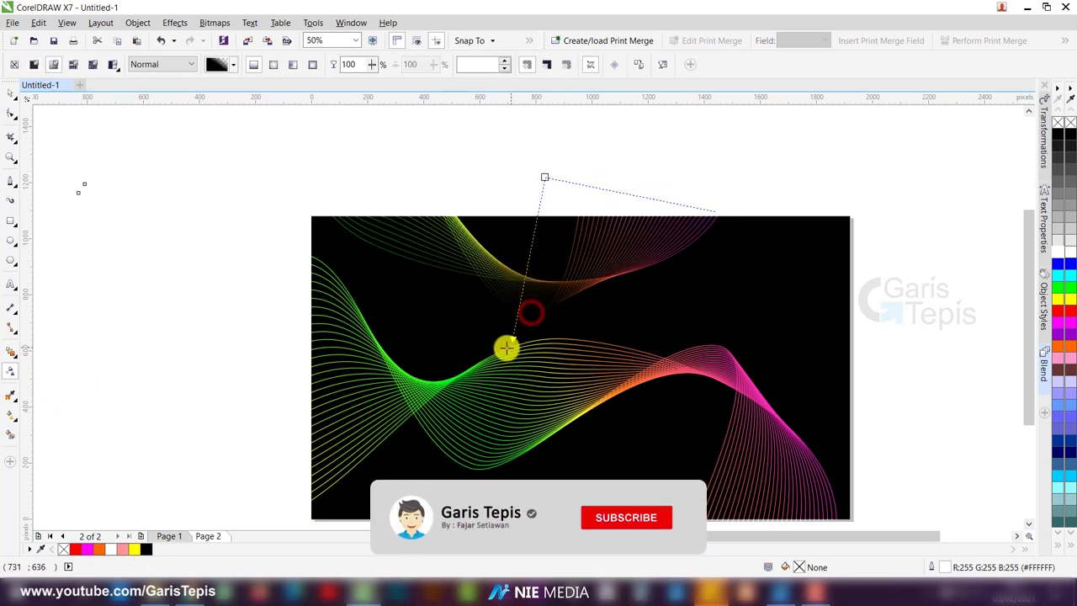
left_click_drag(529, 188, 517, 142)
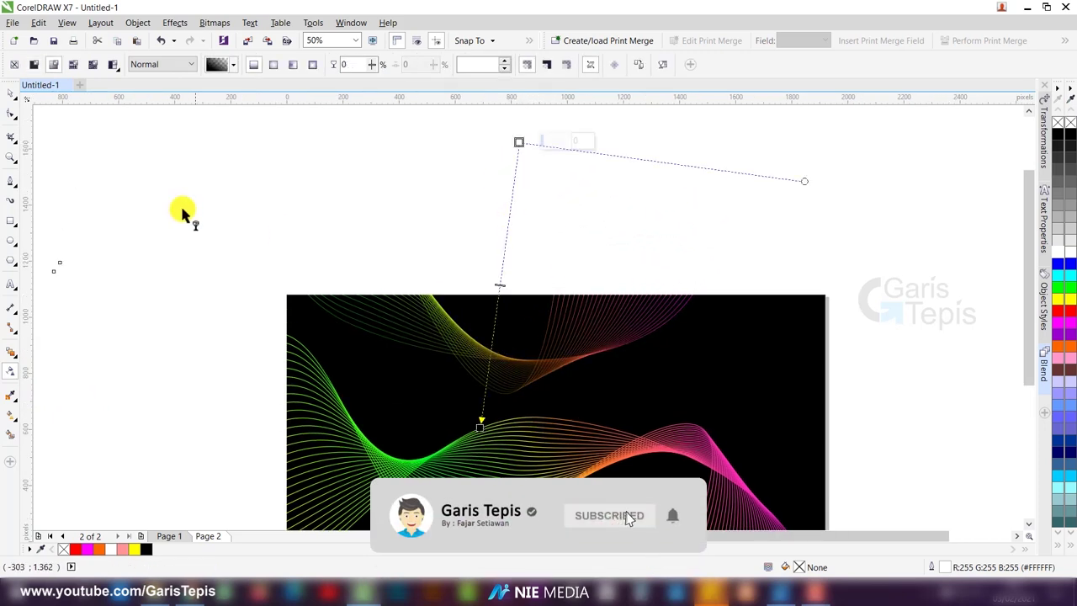
- Apply a uniform transparency to the lower wave blend and deselect it
key("z")
key("F3")
left_click_drag(355, 463, 738, 265)
left_click(166, 293)
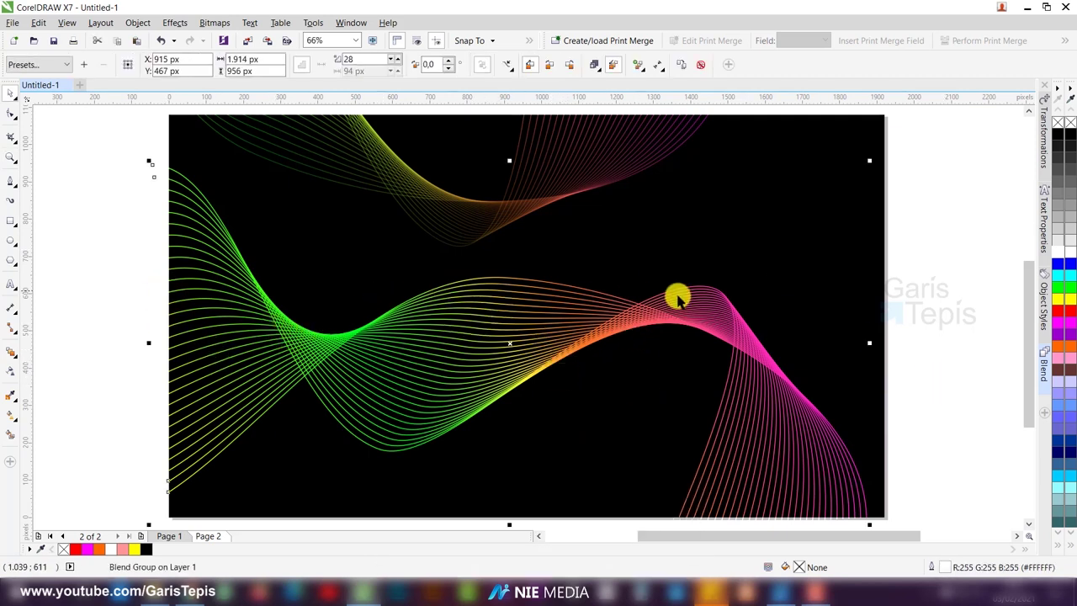
left_click(12, 366)
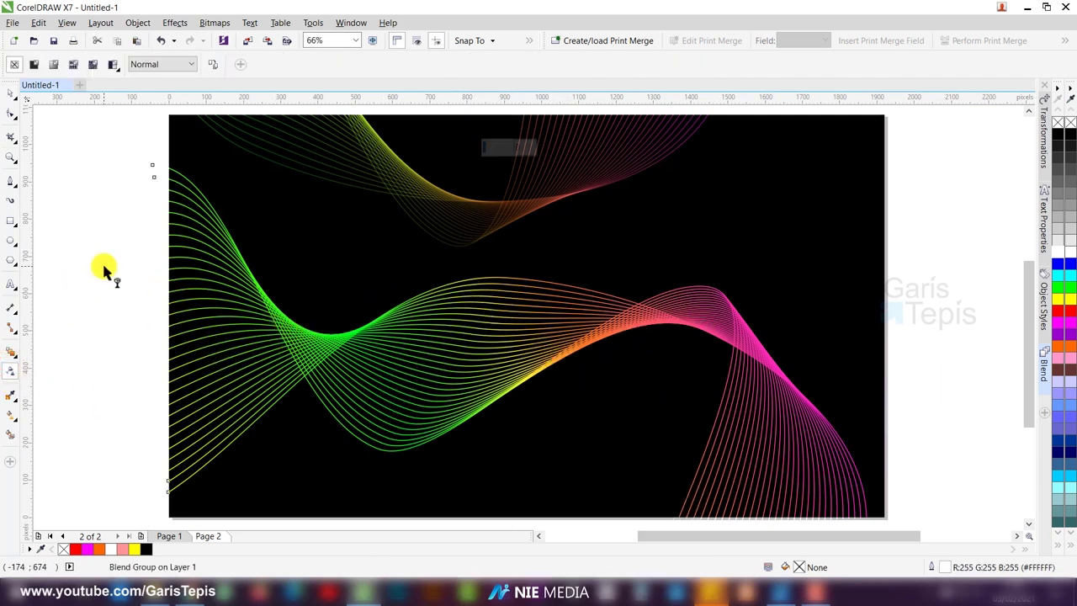
left_click(38, 72)
key("space")
left_click(49, 457)
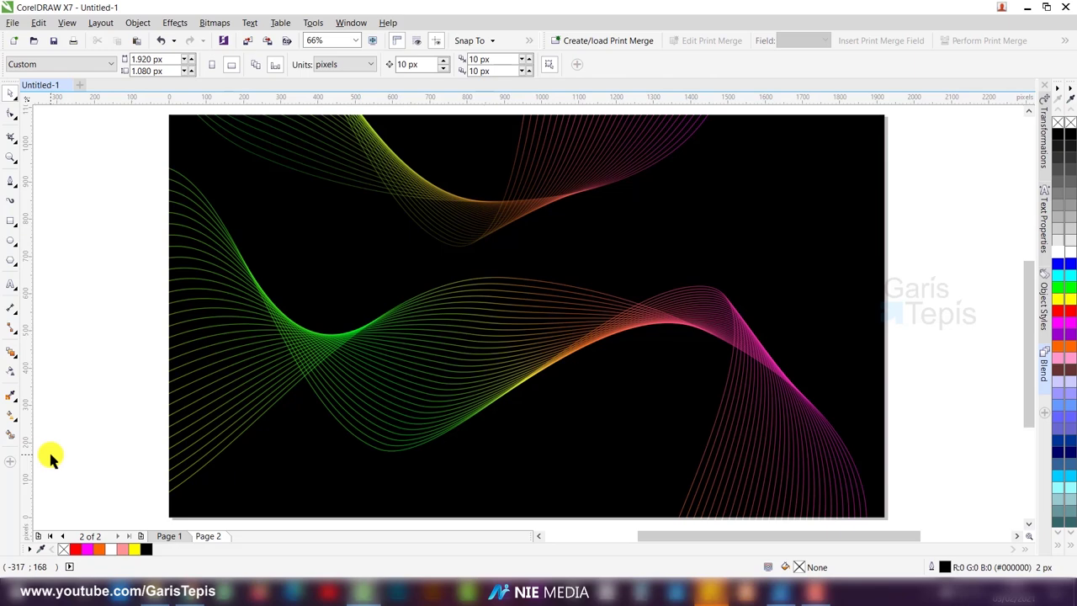
- Switch to page 1 to review the red wave background
key("Page_Up")
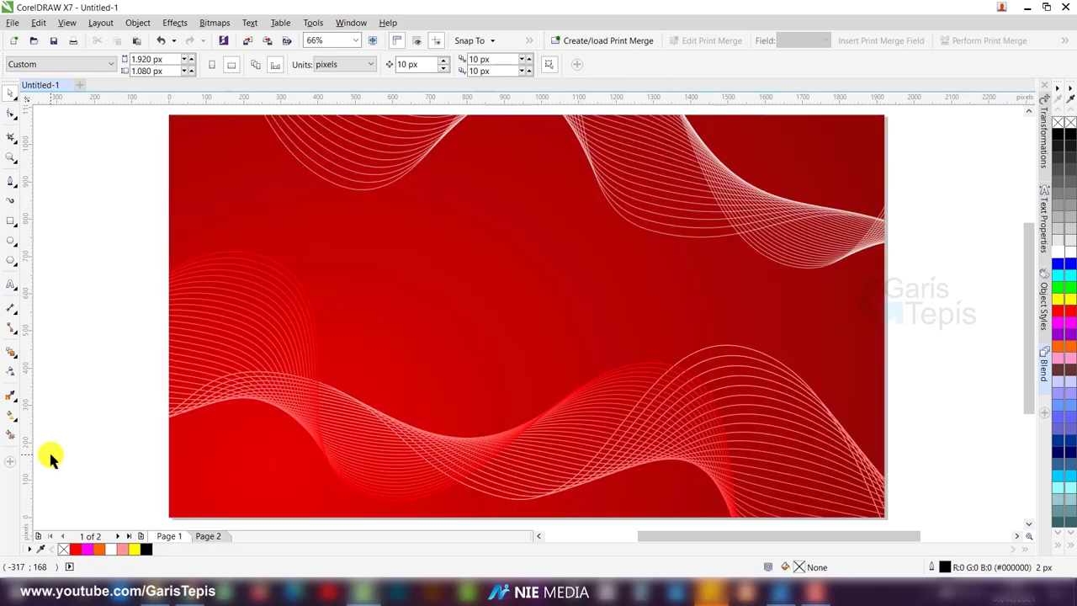